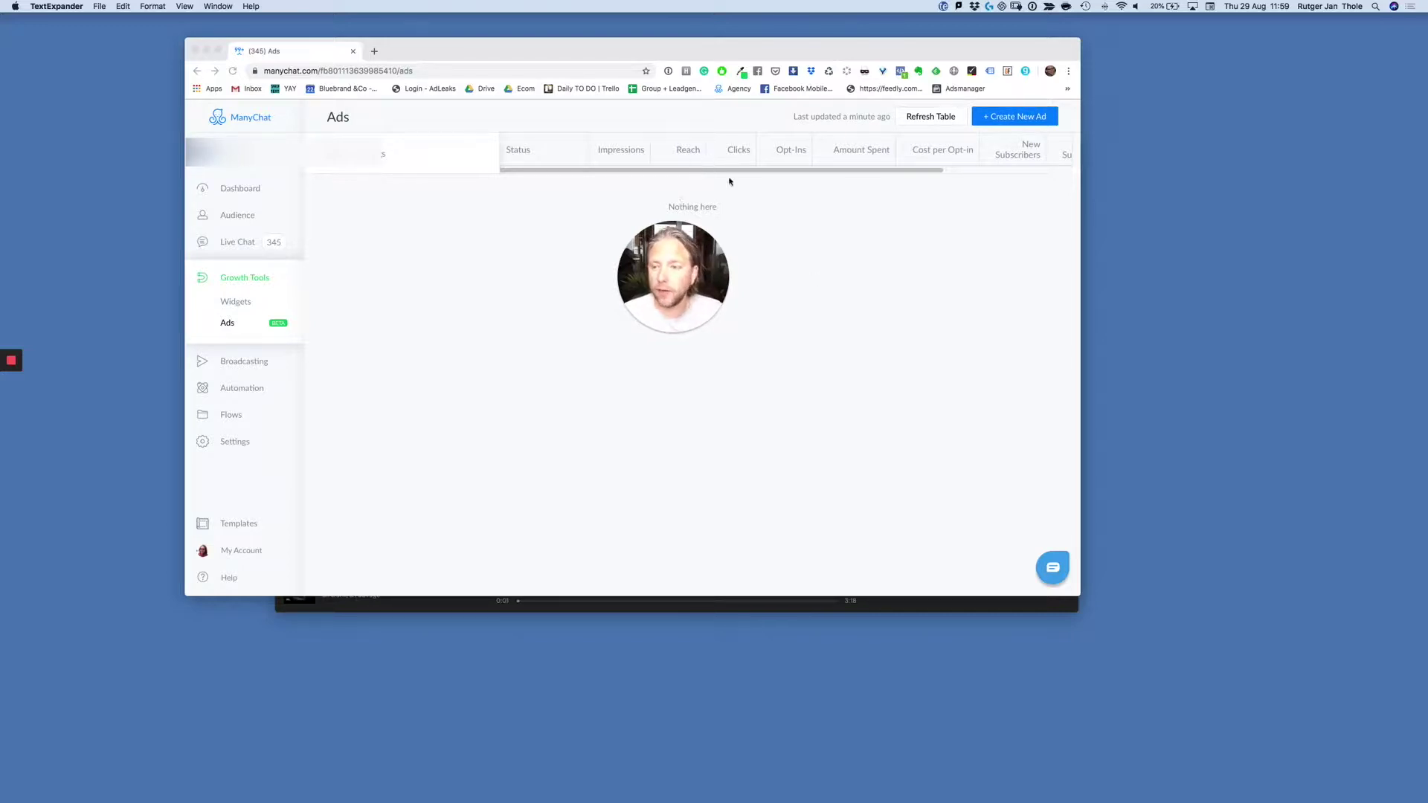
{"action": "mouse_move", "coordinate": [730, 315]}
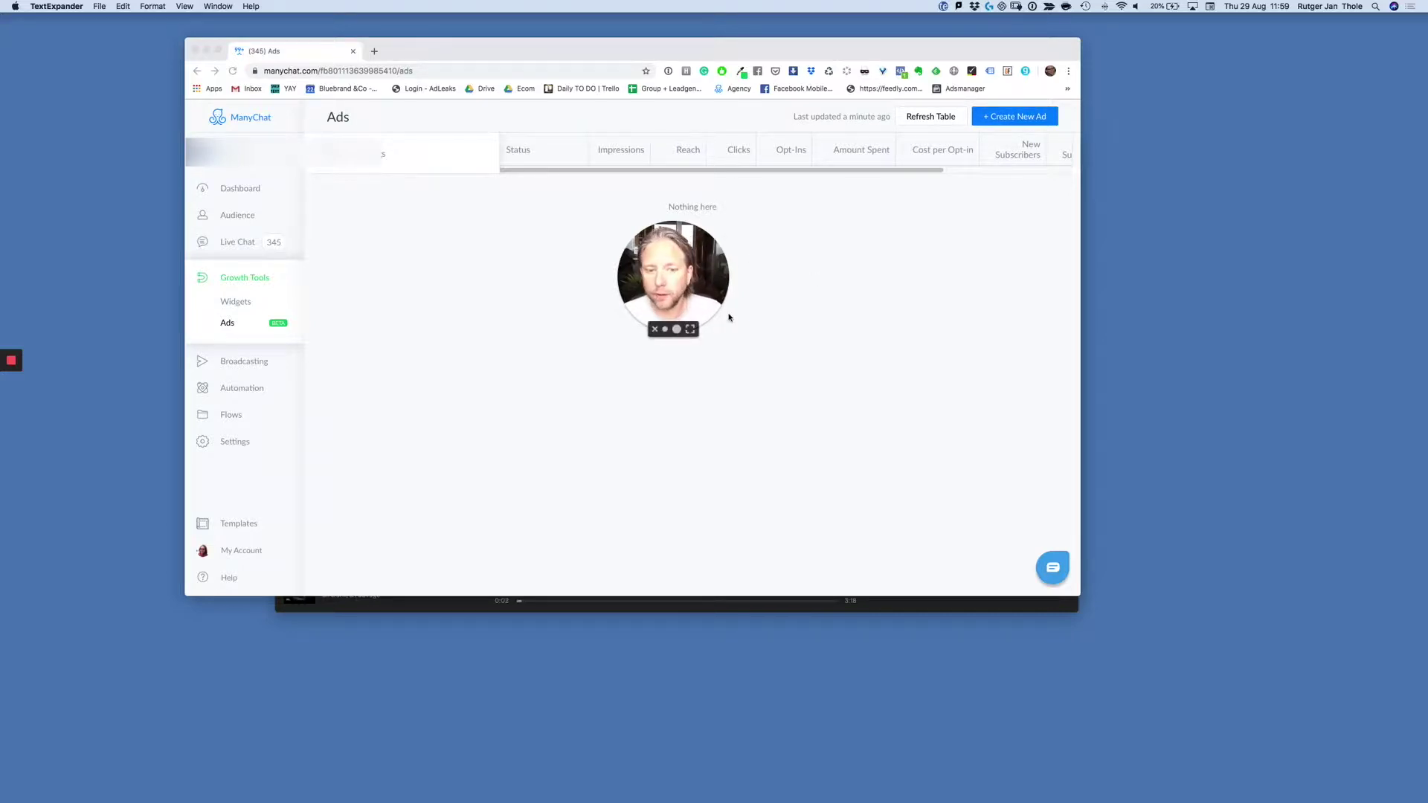
{"action": "left_click", "coordinate": [679, 334]}
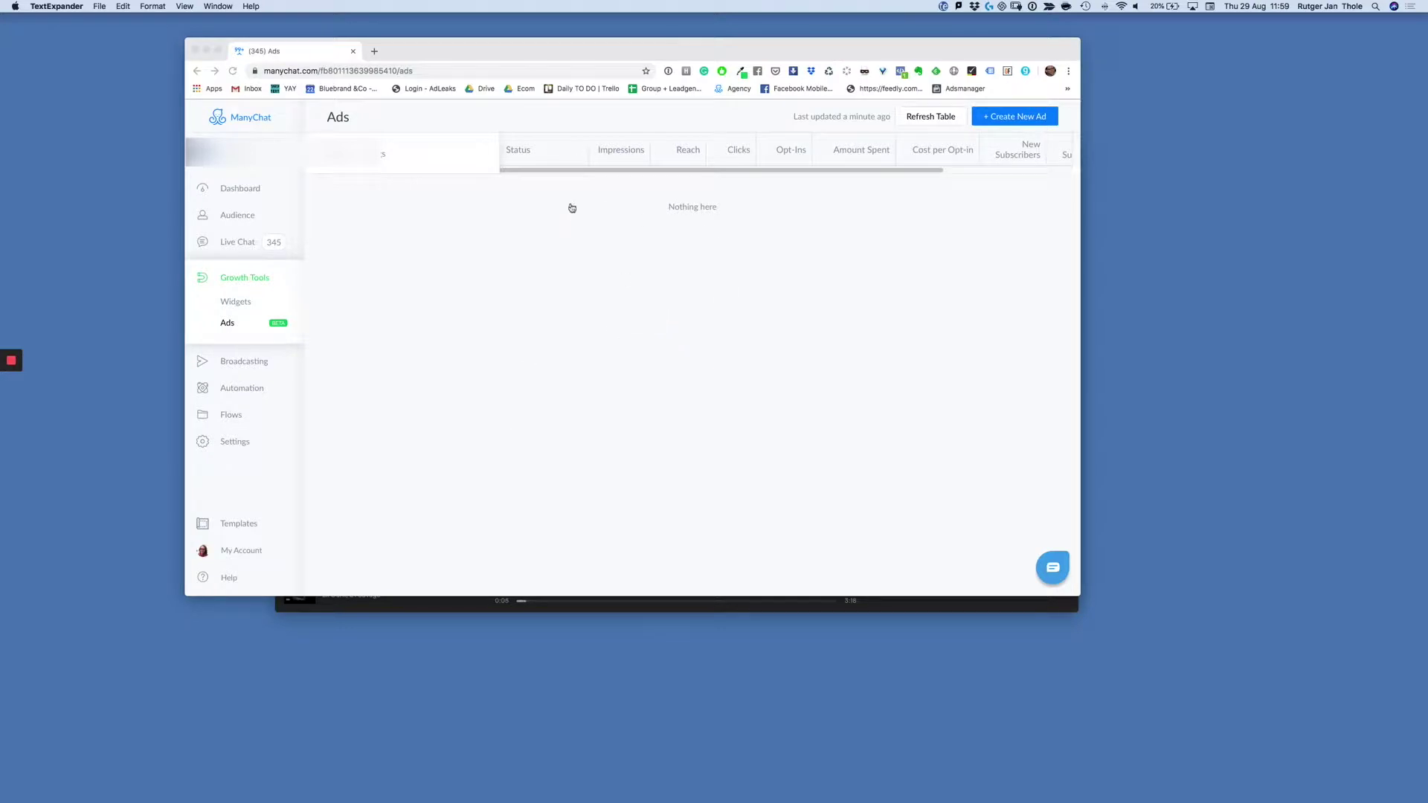
{"action": "left_click_drag", "start_coordinate": [503, 59], "coordinate": [618, 54]}
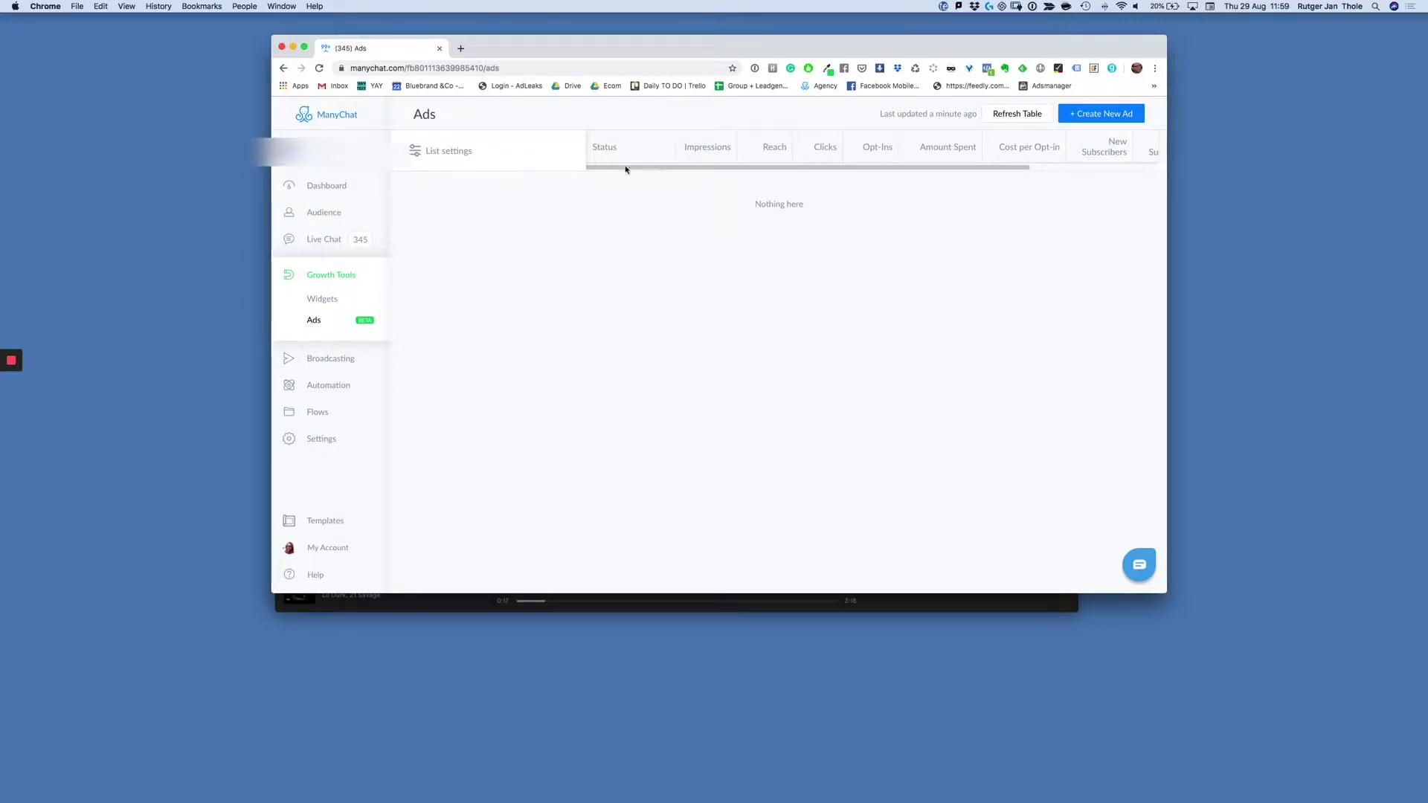
- Start a new ad from the Ads section of Growth Tools and select the Facebook ad account for it
{"action": "left_click", "coordinate": [330, 279]}
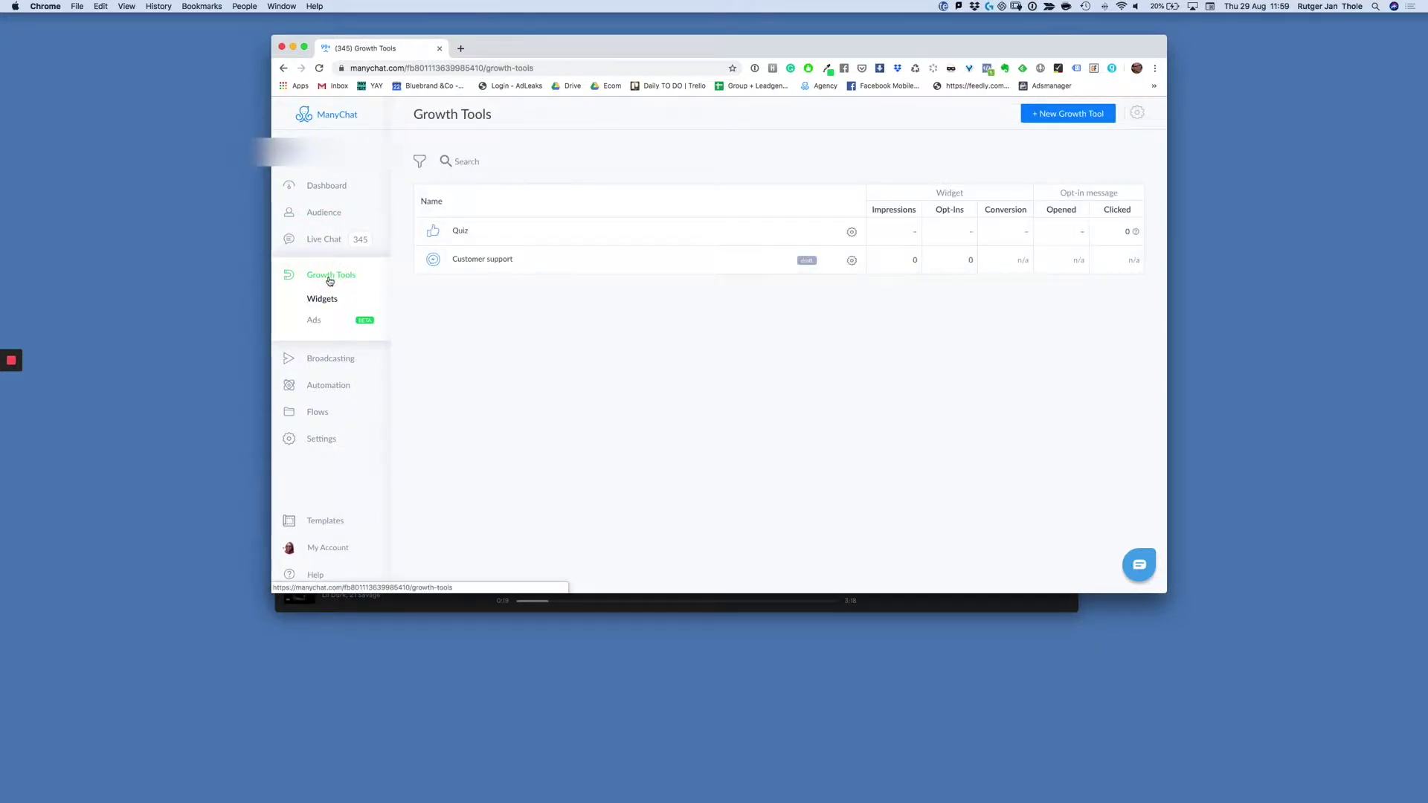
{"action": "left_click", "coordinate": [313, 321]}
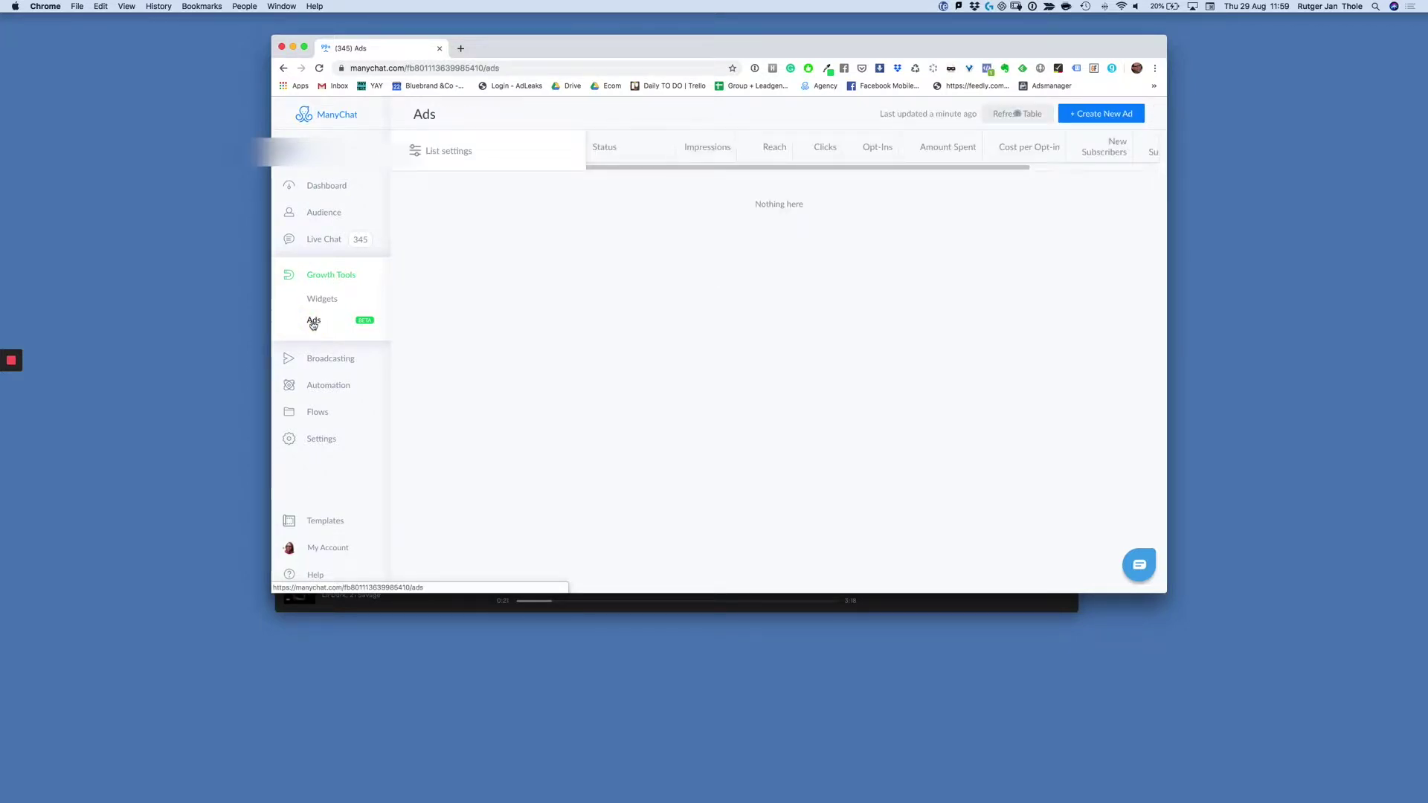
{"action": "left_click", "coordinate": [1093, 115]}
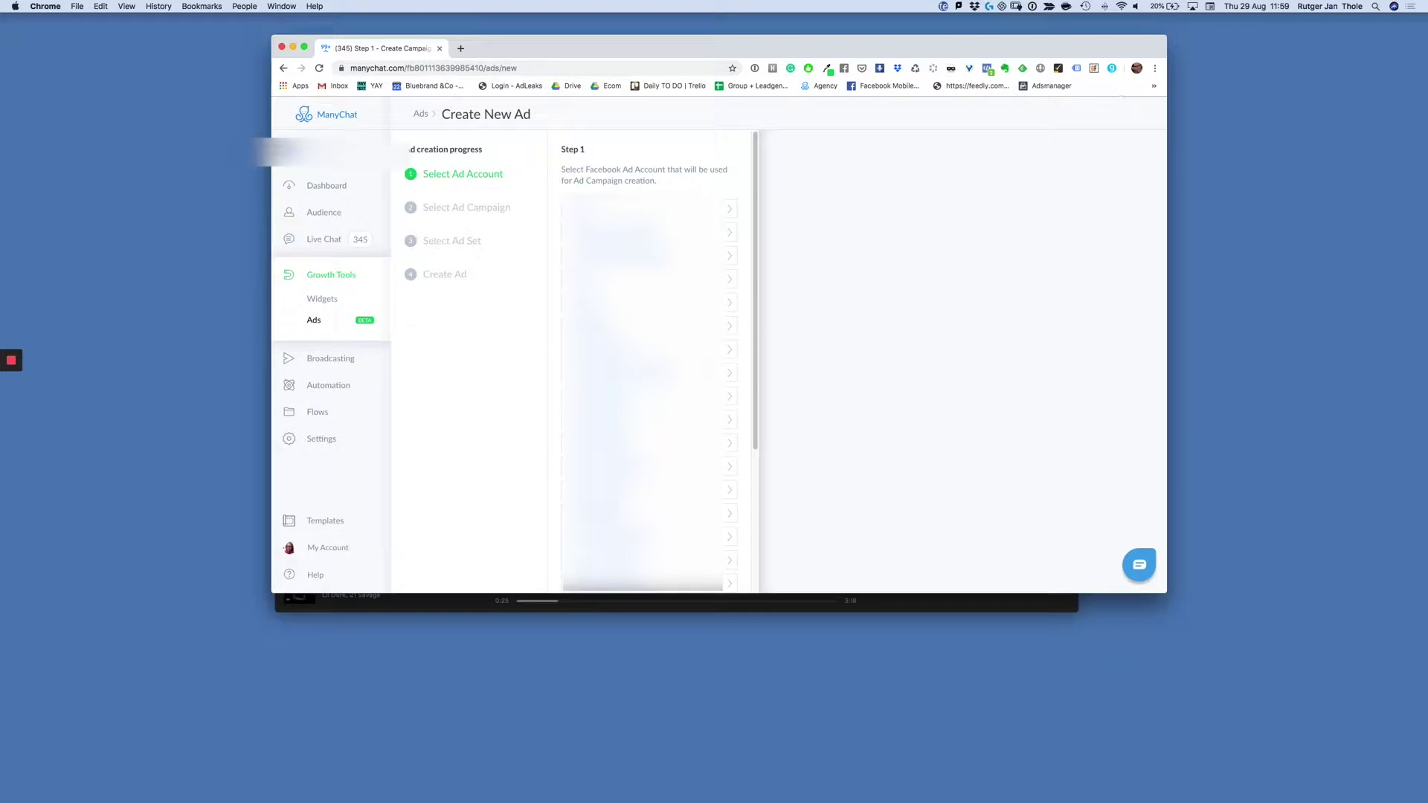
{"action": "left_click", "coordinate": [718, 496]}
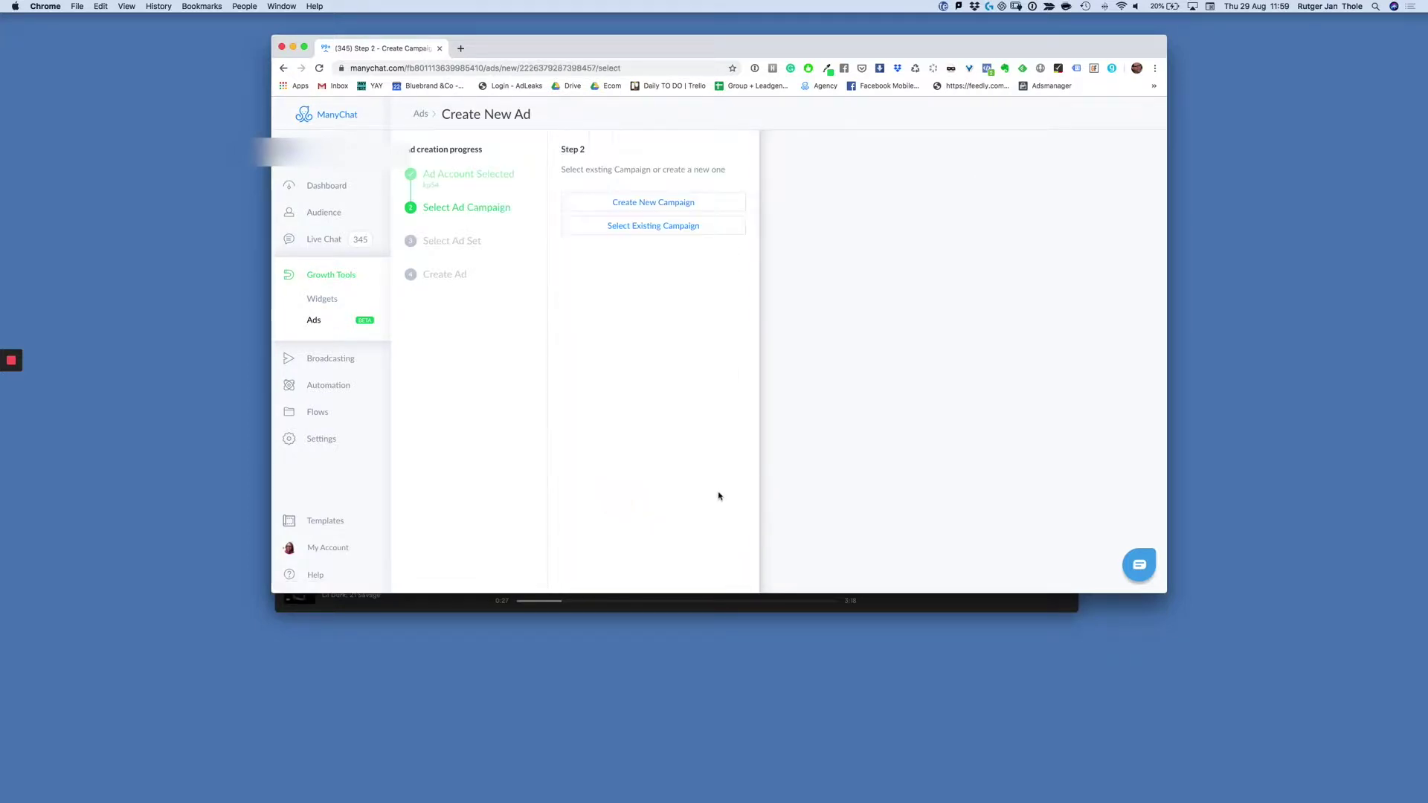
- Create a new campaign with the recommended Messages type and add a new ad set to it
{"action": "left_click", "coordinate": [668, 203]}
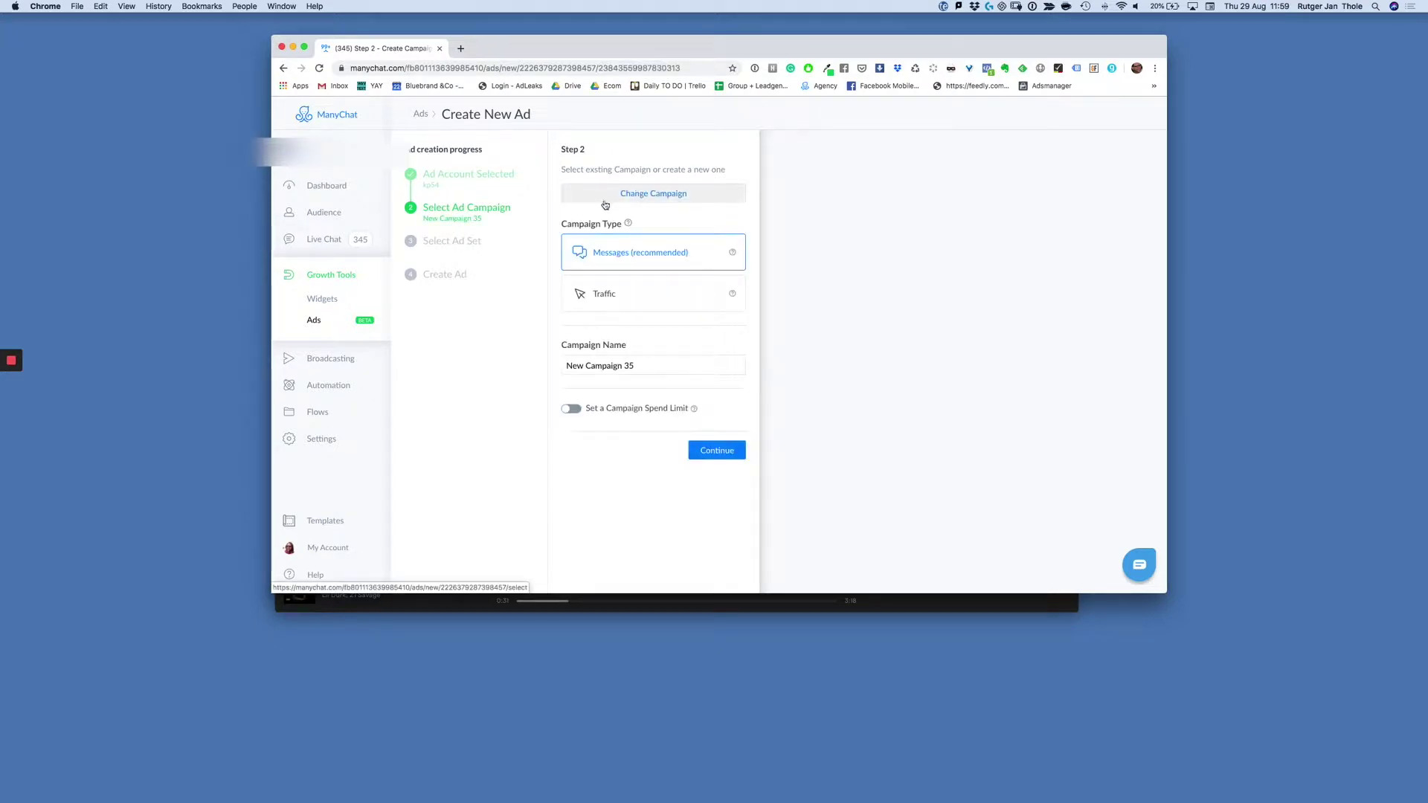
{"action": "left_click", "coordinate": [718, 450]}
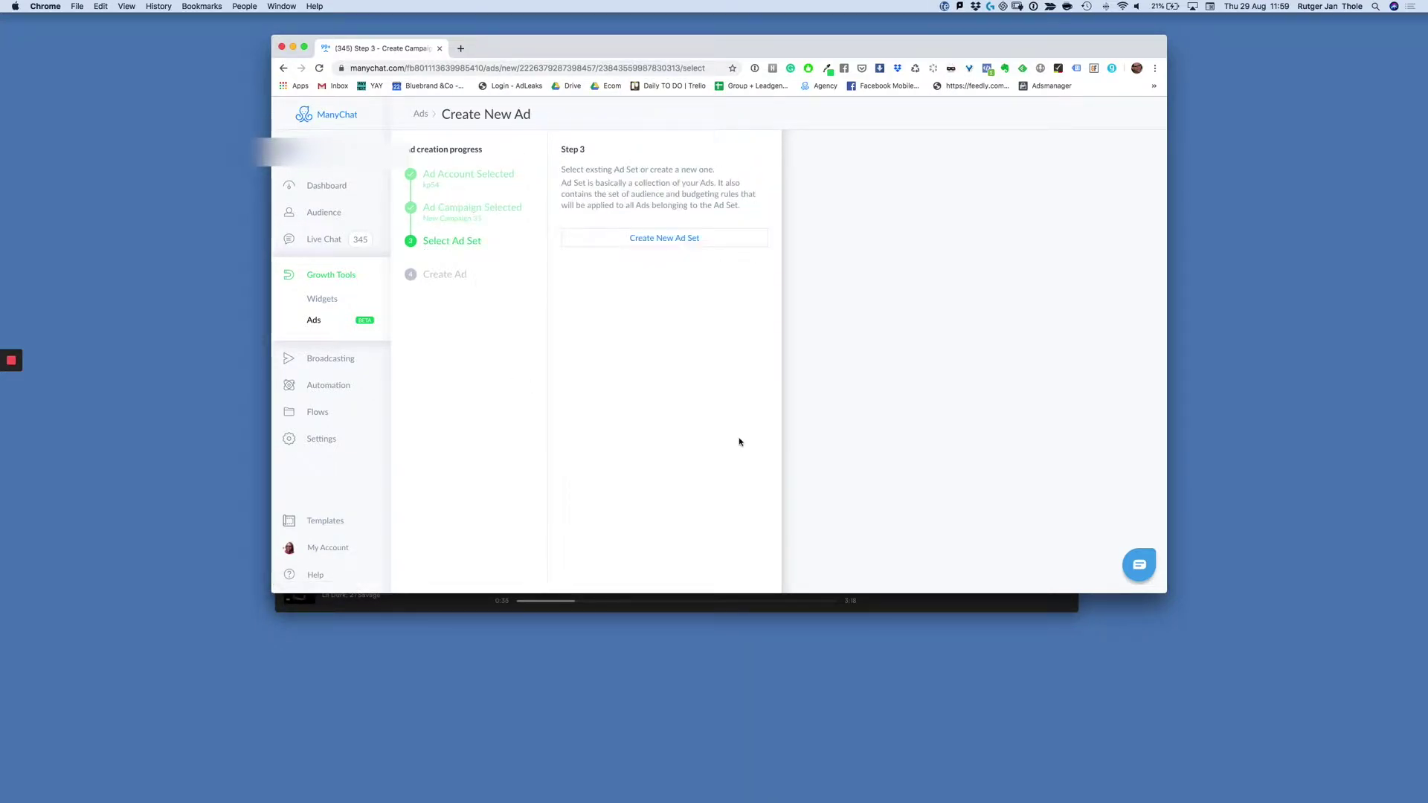
{"action": "left_click", "coordinate": [667, 242]}
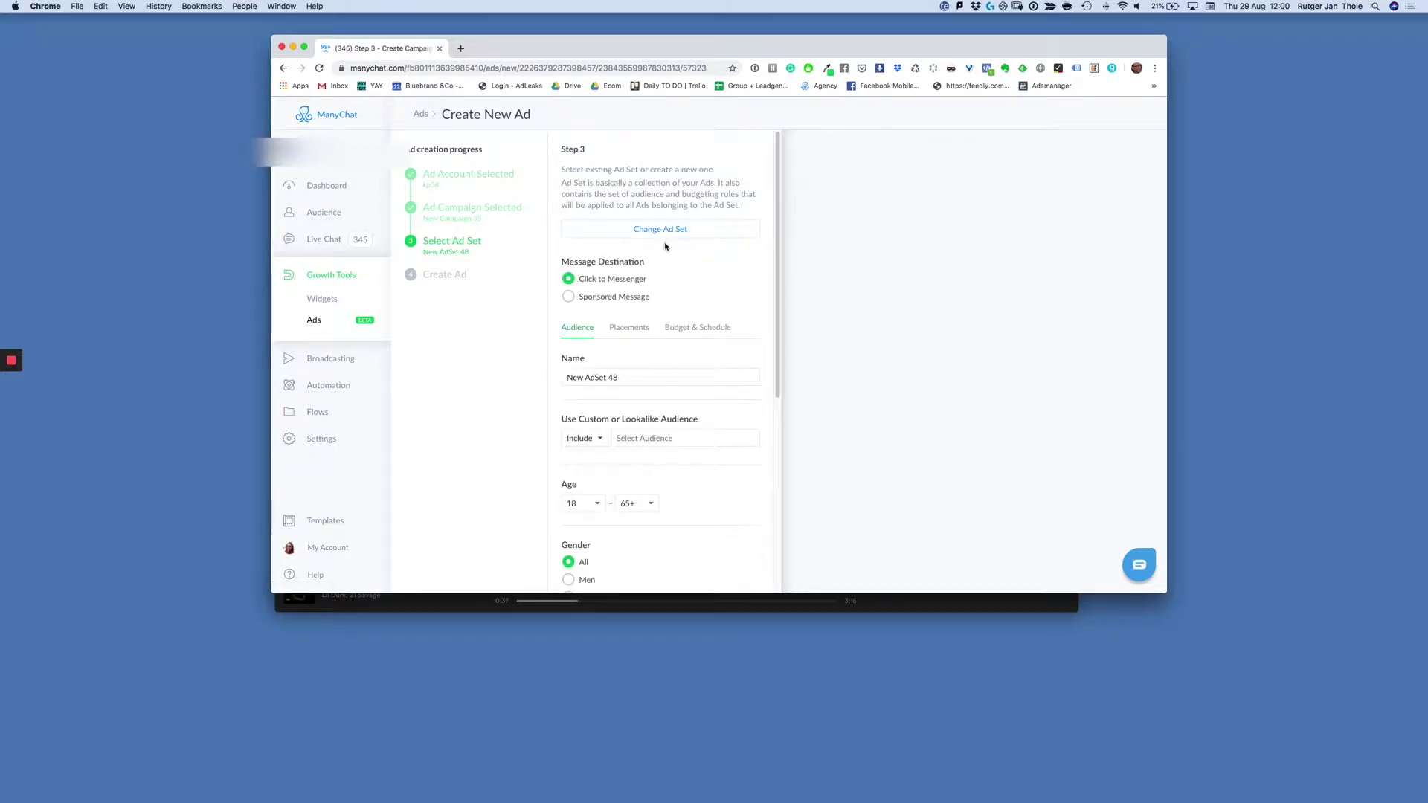
- Start creating a Custom Audience for the ad set's custom or lookalike audience targeting
{"action": "scroll", "coordinate": [694, 321], "scroll_direction": "down", "scroll_amount": 1}
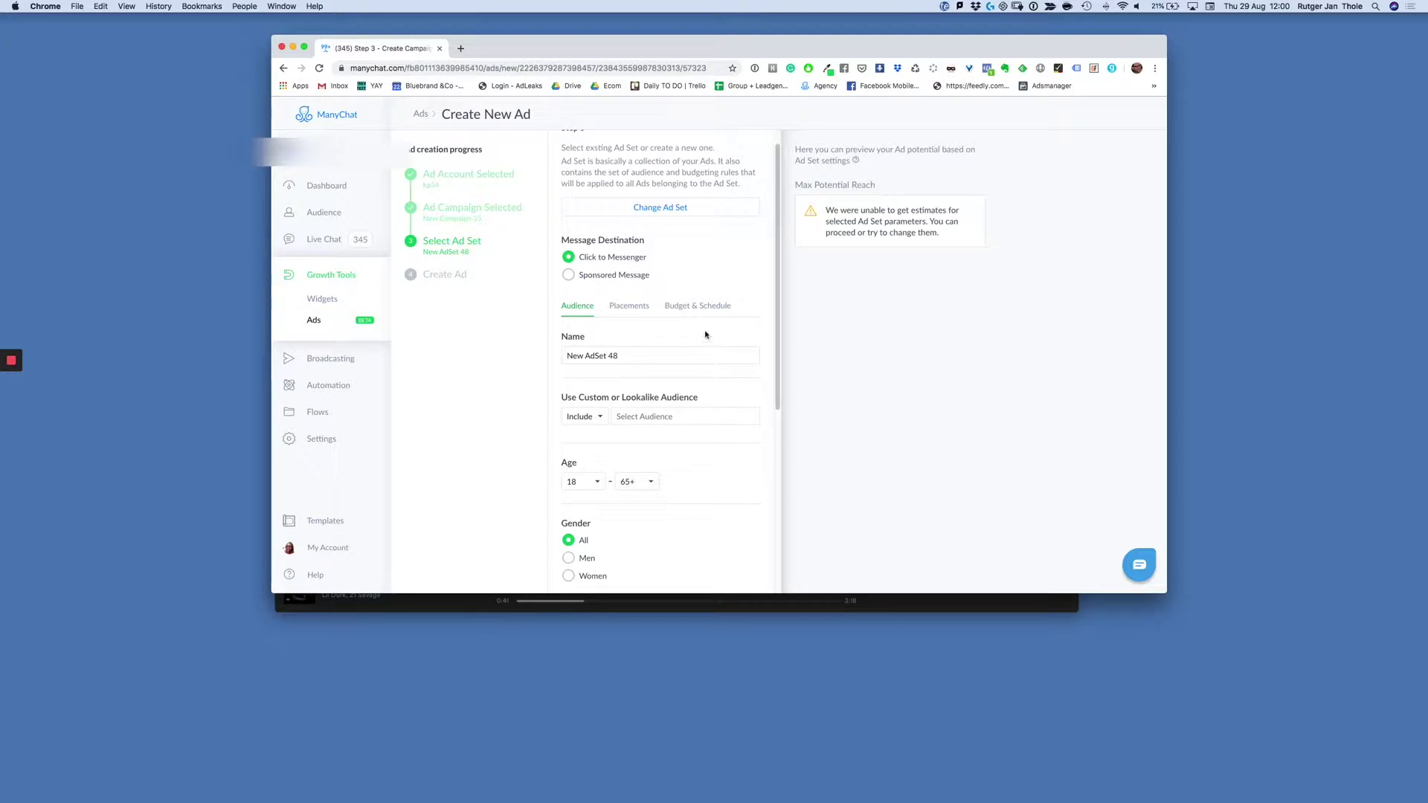
{"action": "scroll", "coordinate": [708, 282], "scroll_direction": "down", "scroll_amount": 5}
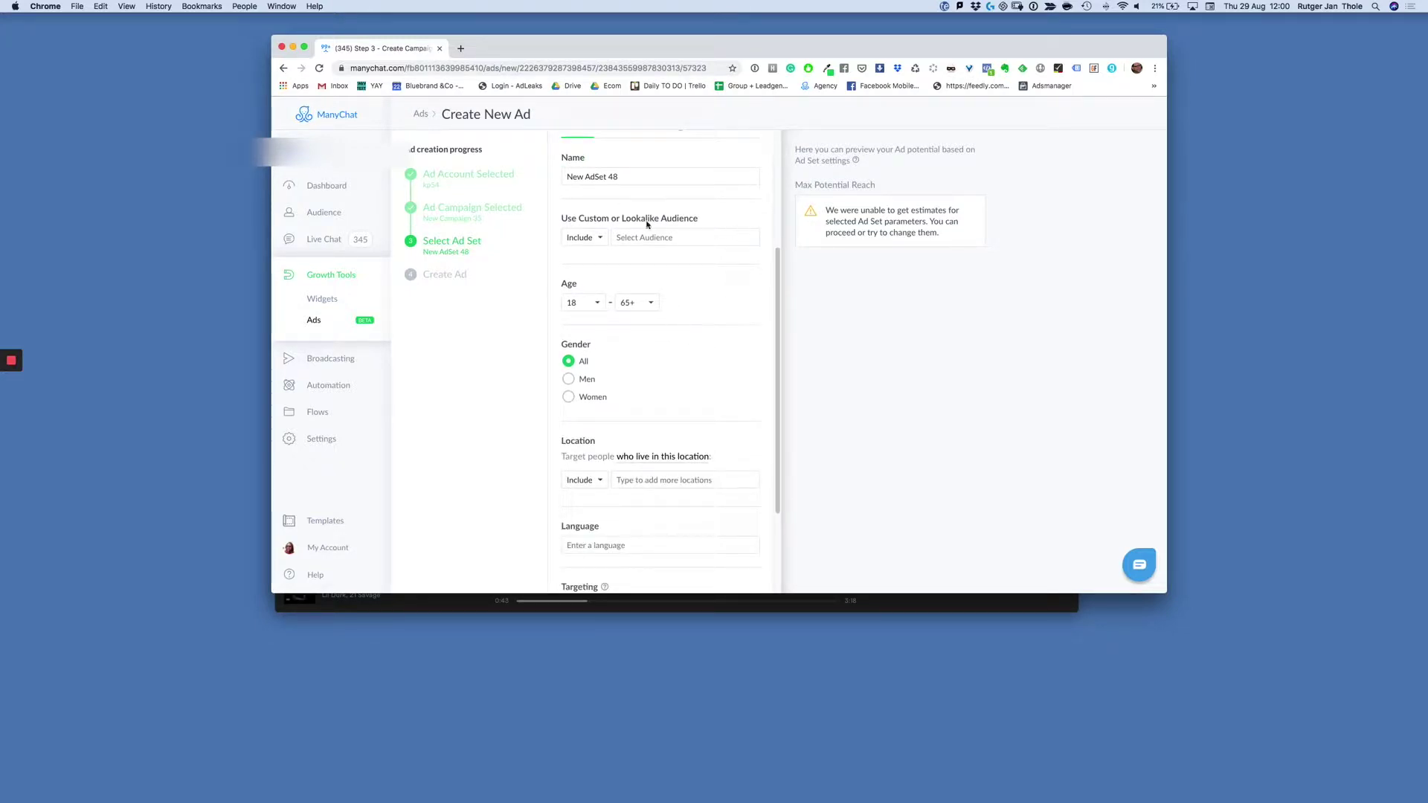
{"action": "left_click_drag", "start_coordinate": [566, 220], "coordinate": [710, 217]}
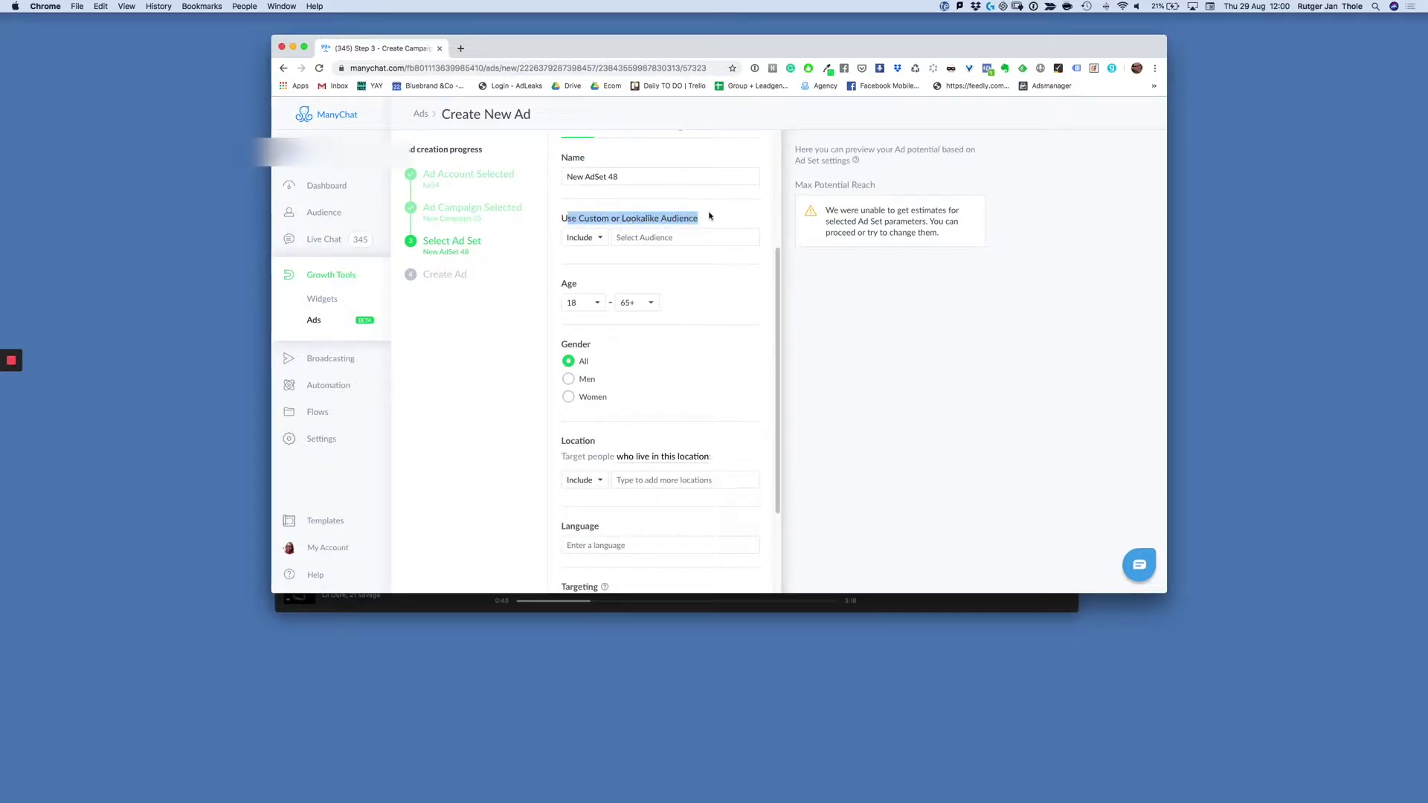
{"action": "left_click_drag", "start_coordinate": [562, 218], "coordinate": [600, 219]}
{"action": "left_click", "coordinate": [650, 240]}
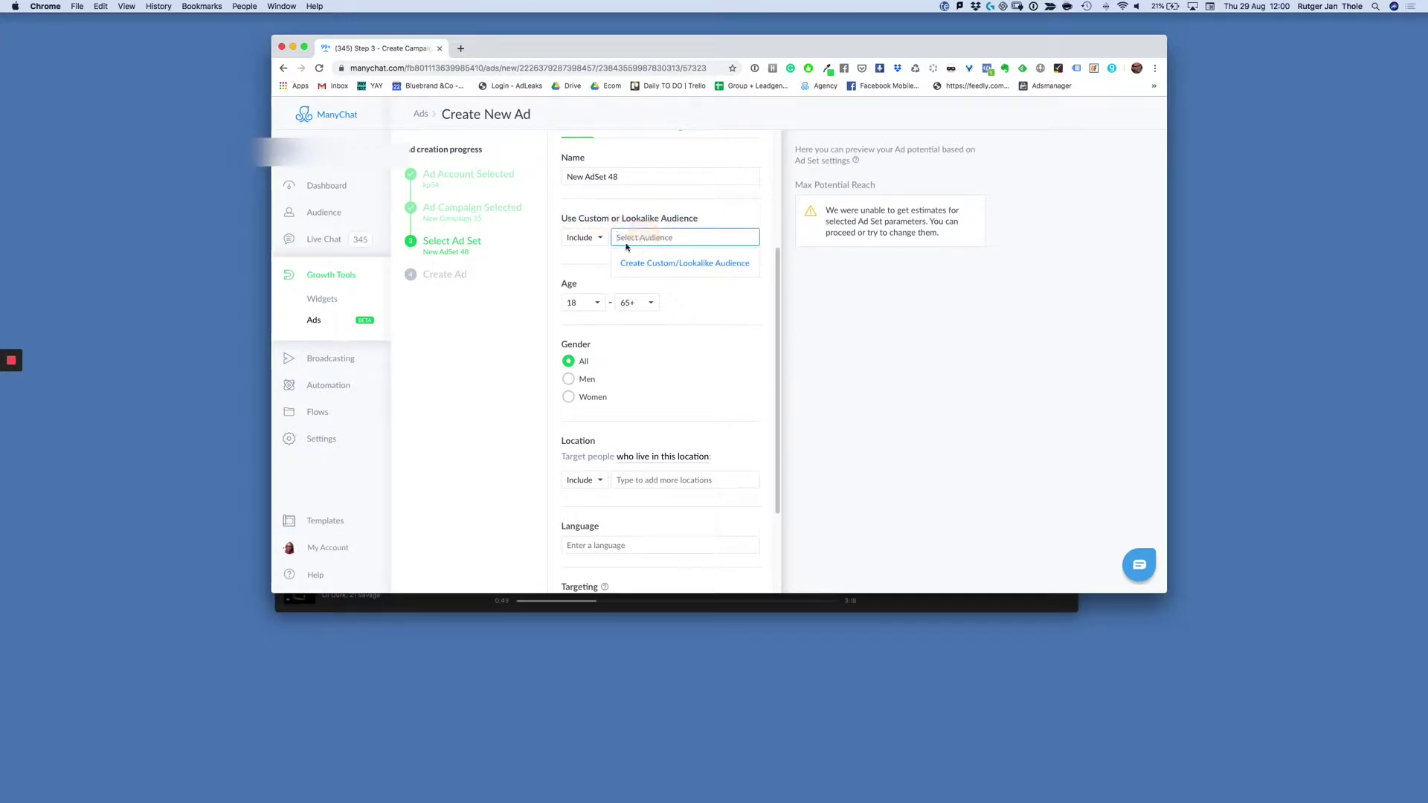
{"action": "left_click", "coordinate": [681, 264]}
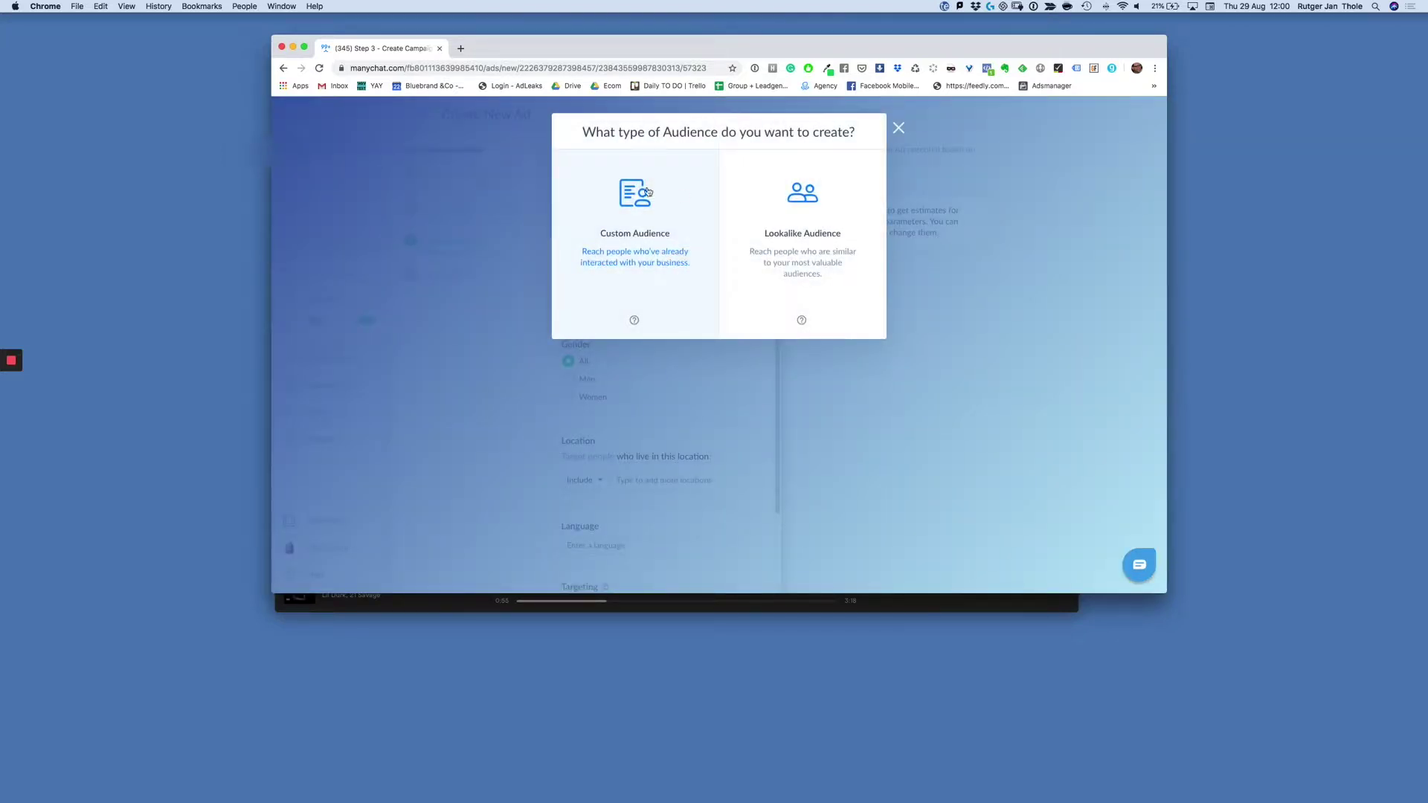
{"action": "left_click", "coordinate": [623, 241]}
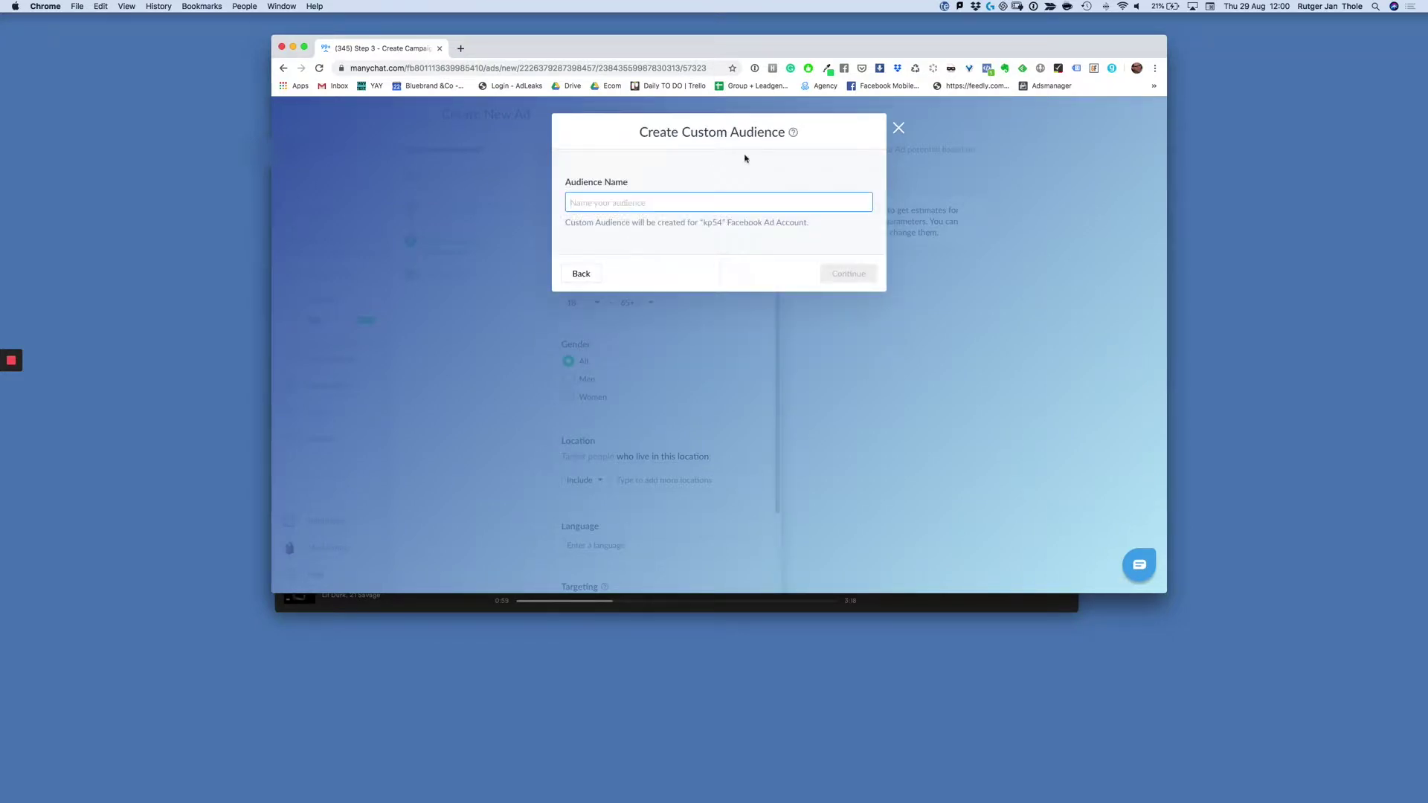
- Name the custom audience bot_unsubscribed and continue to its subscriber selection
{"action": "left_click_drag", "start_coordinate": [785, 133], "coordinate": [648, 134]}
{"action": "left_click", "coordinate": [600, 204]}
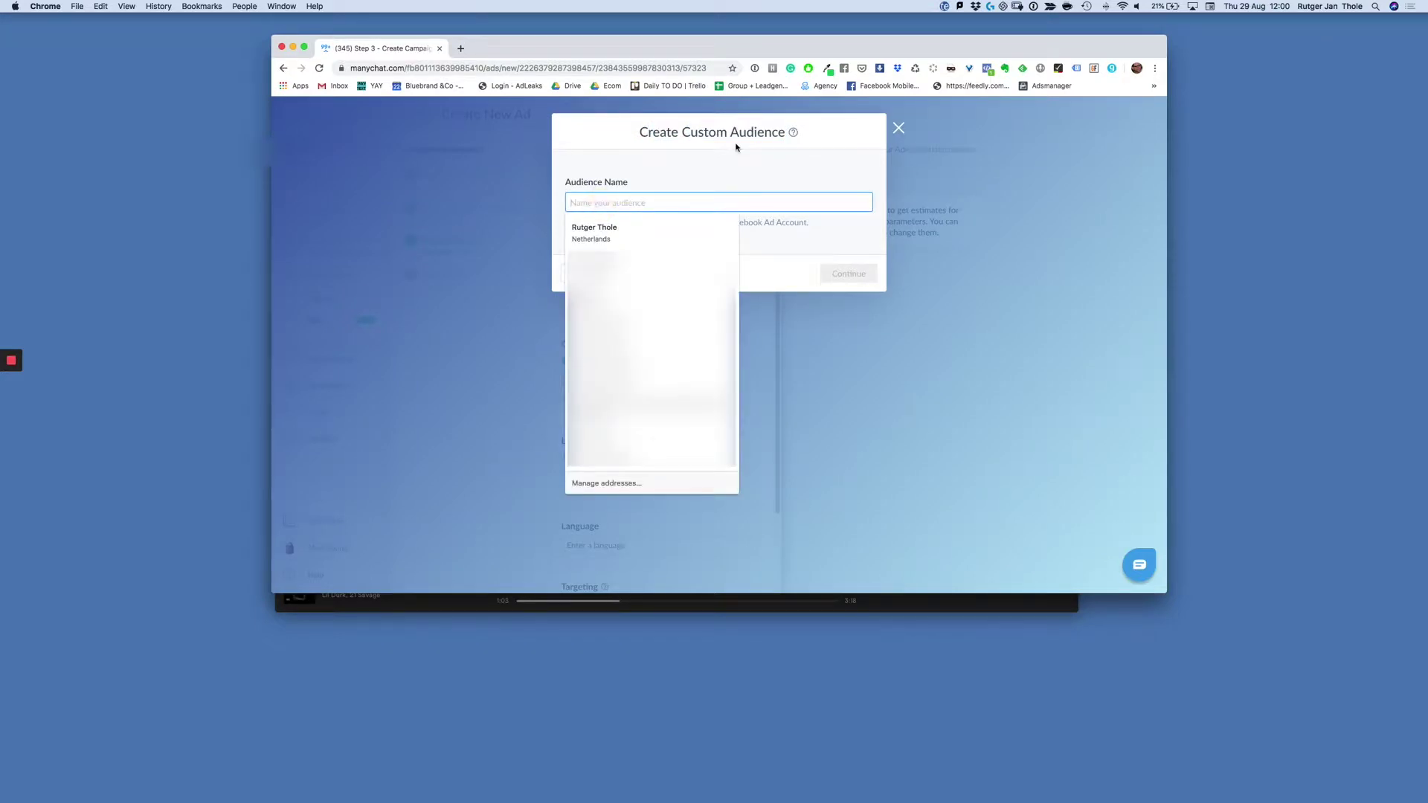
{"action": "type", "text": "bo"}
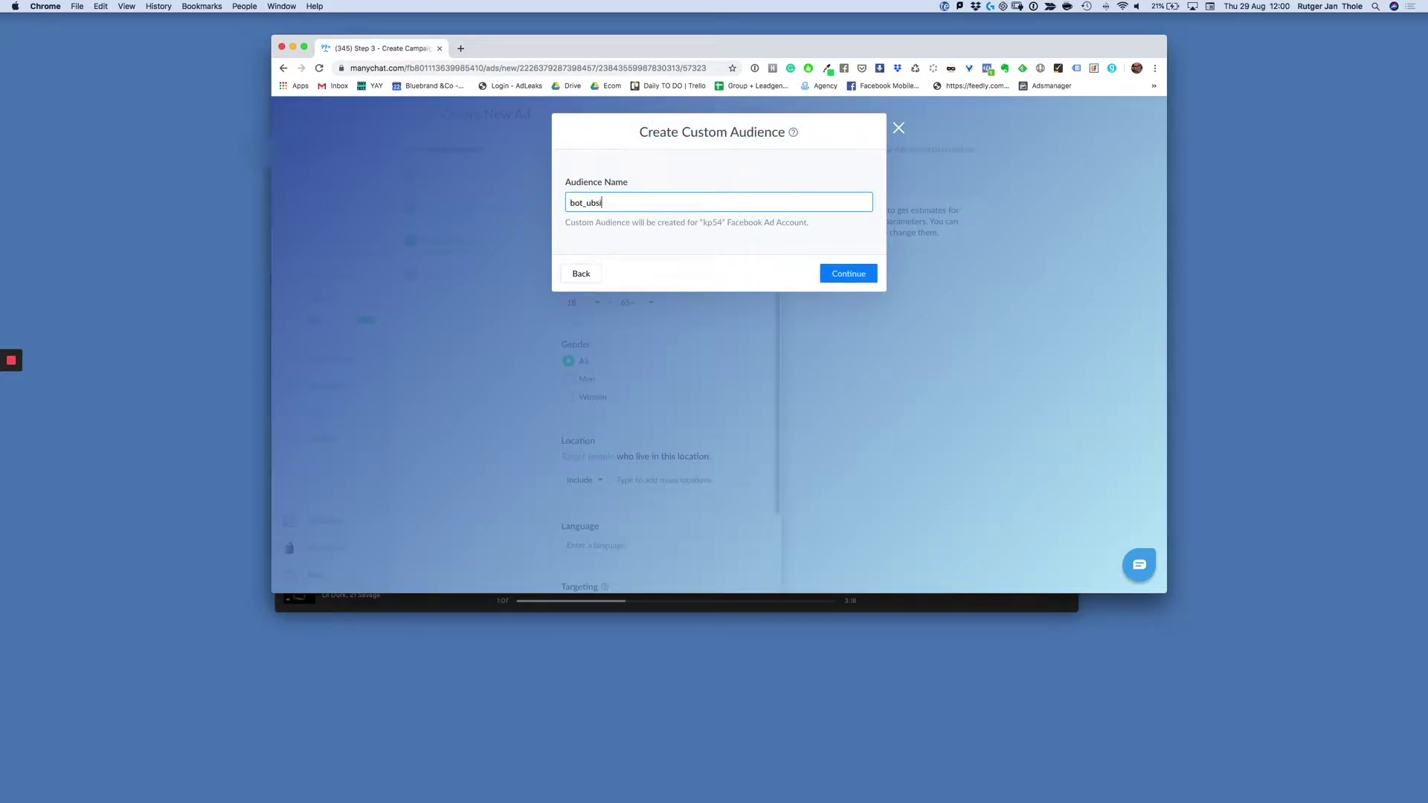
{"action": "type", "text": "t_unsubscribed"}
{"action": "left_click", "coordinate": [842, 273]}
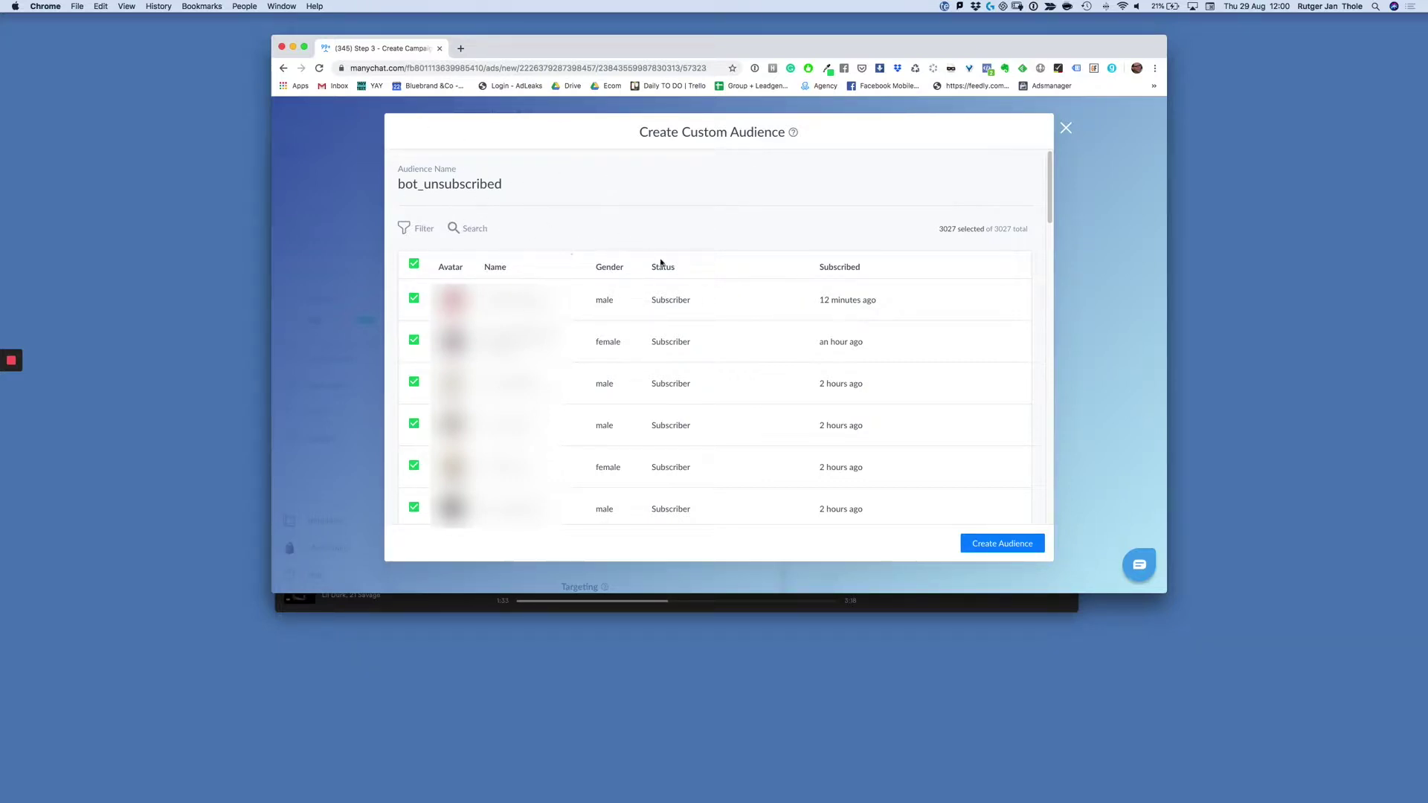
- Filter the custom audience's subscribers with the condition that Tag is unsubsribed
{"action": "scroll", "coordinate": [622, 359], "scroll_direction": "down", "scroll_amount": 1}
{"action": "scroll", "coordinate": [659, 327], "scroll_direction": "up", "scroll_amount": 1}
{"action": "left_click", "coordinate": [418, 228]}
{"action": "left_click", "coordinate": [559, 263]}
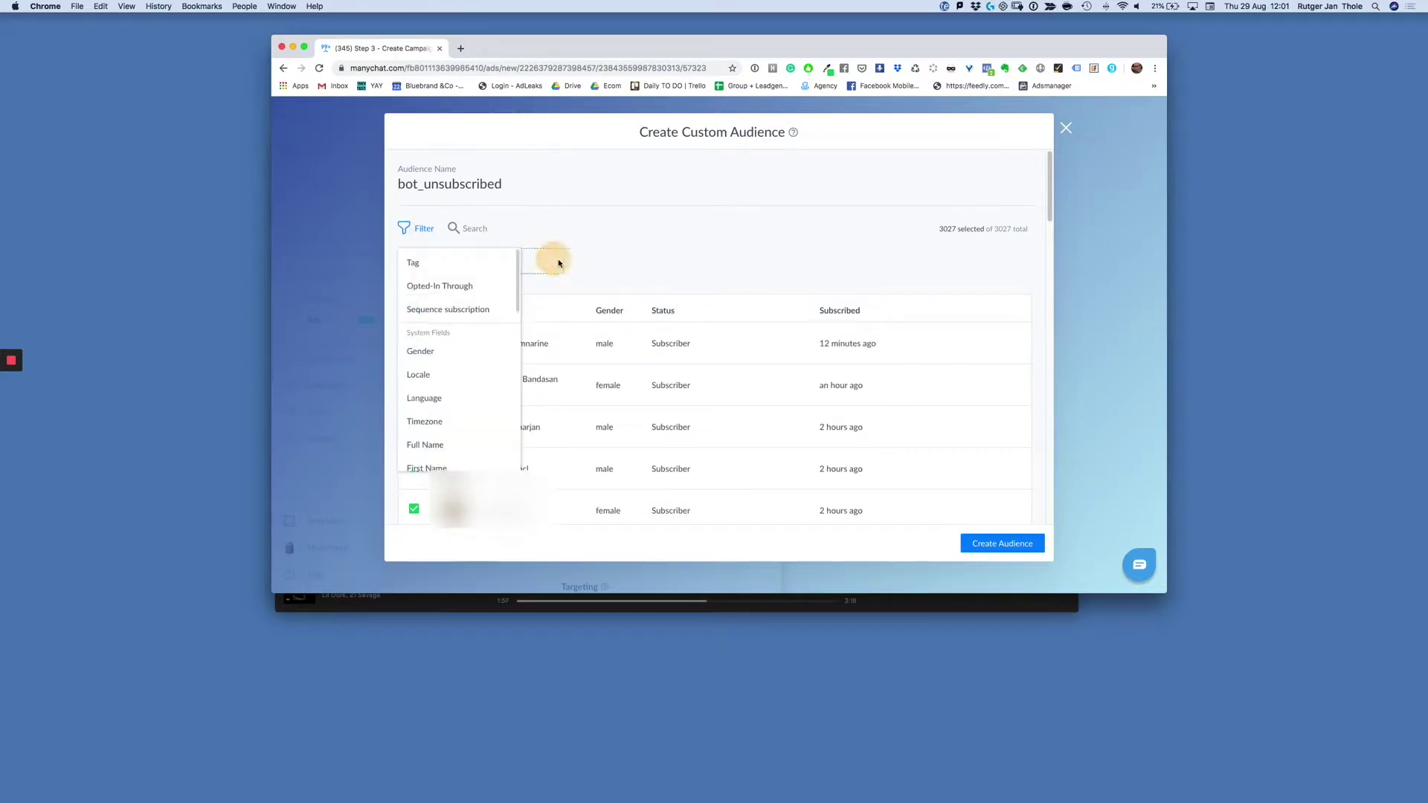
{"action": "left_click", "coordinate": [434, 264]}
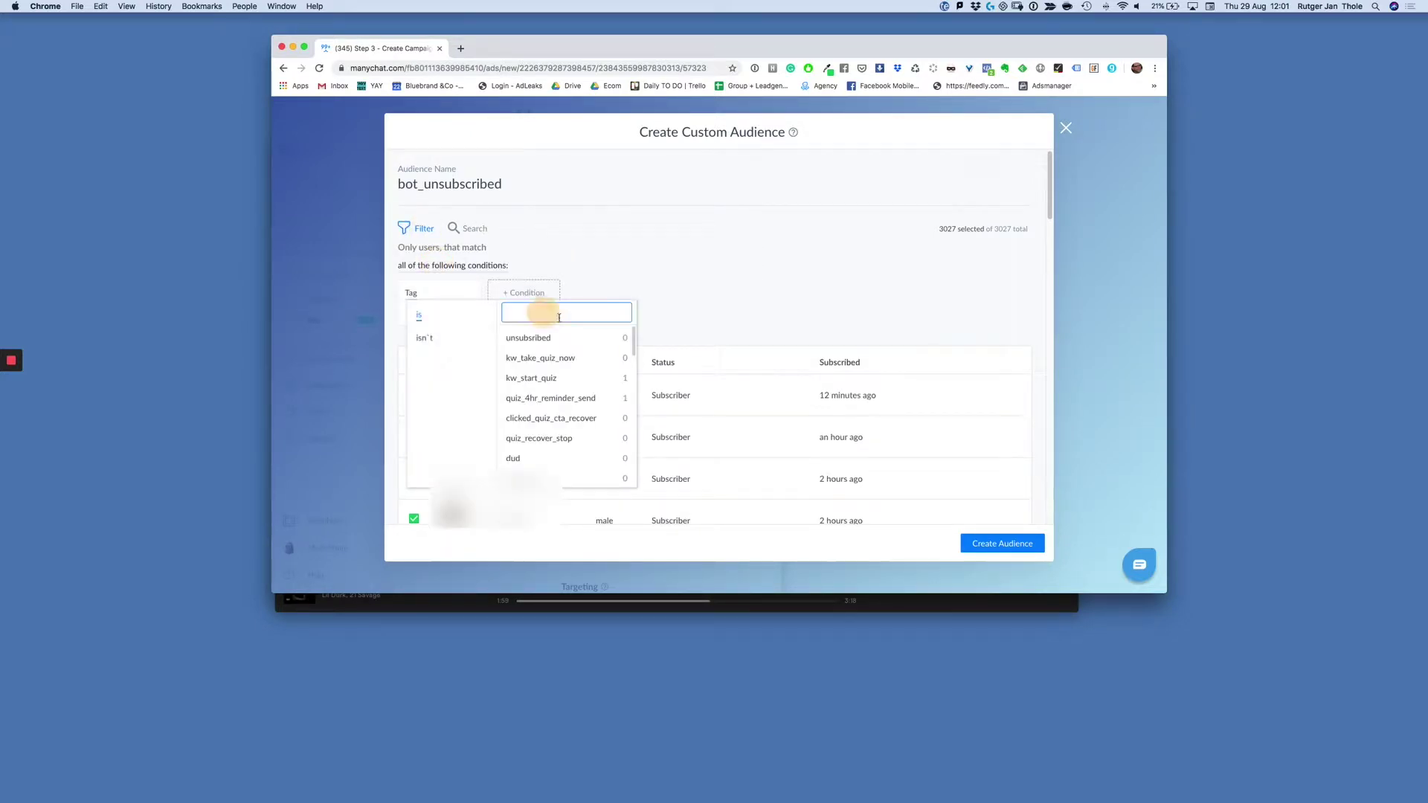
{"action": "left_click", "coordinate": [545, 338]}
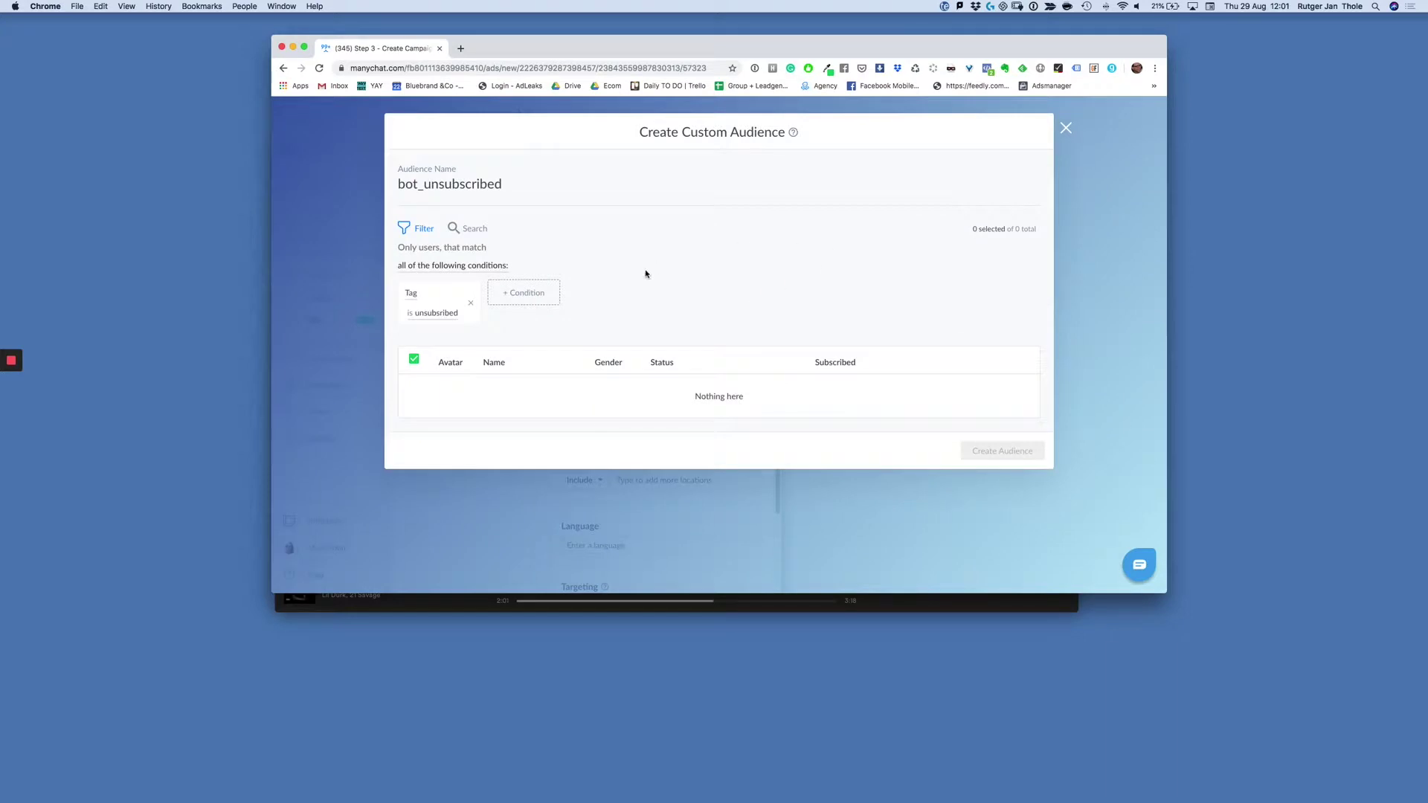
- Discard the custom audience and abort the ad creation to open the Audience subscriber list
{"action": "left_click", "coordinate": [11, 387]}
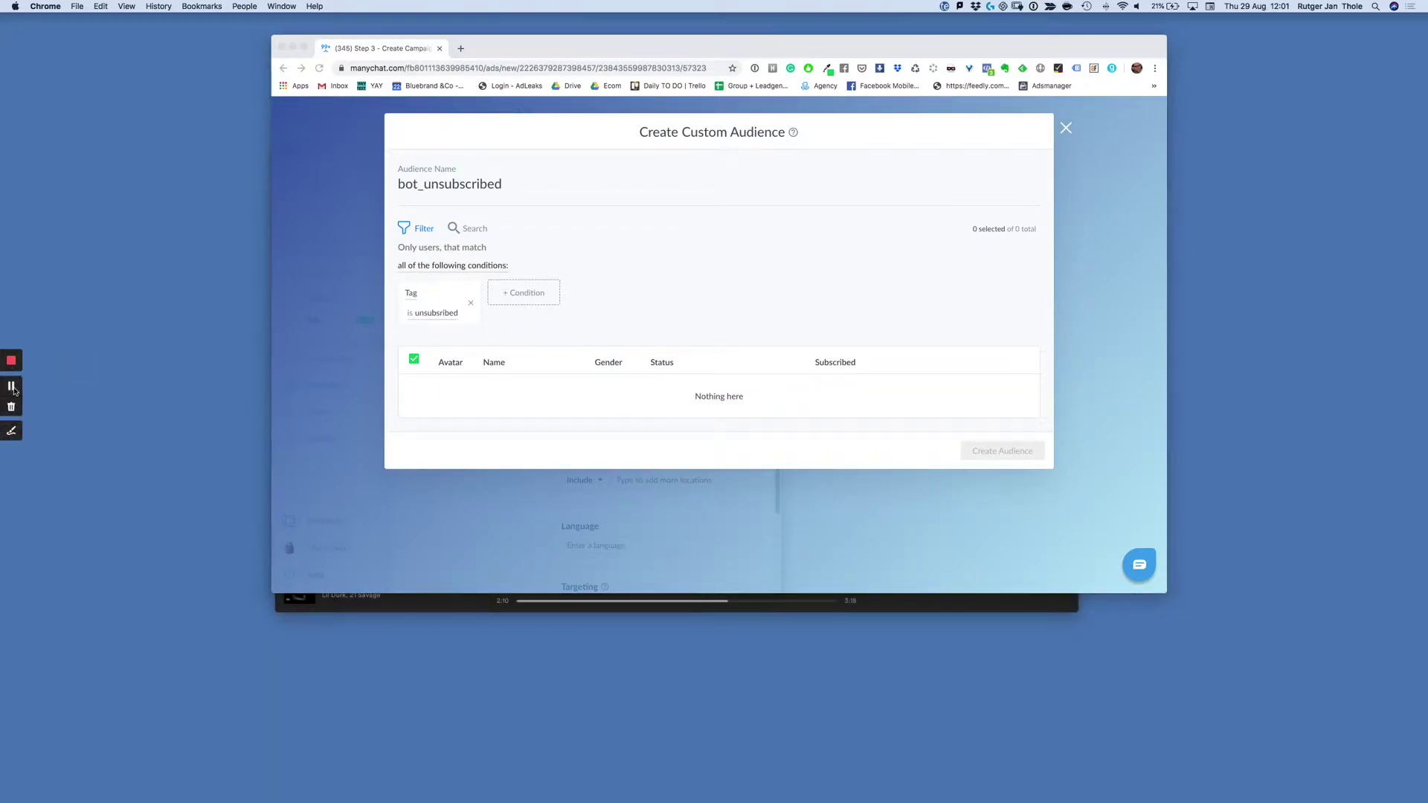
{"action": "left_click", "coordinate": [1064, 129]}
{"action": "left_click", "coordinate": [1066, 128]}
{"action": "left_click", "coordinate": [794, 198]}
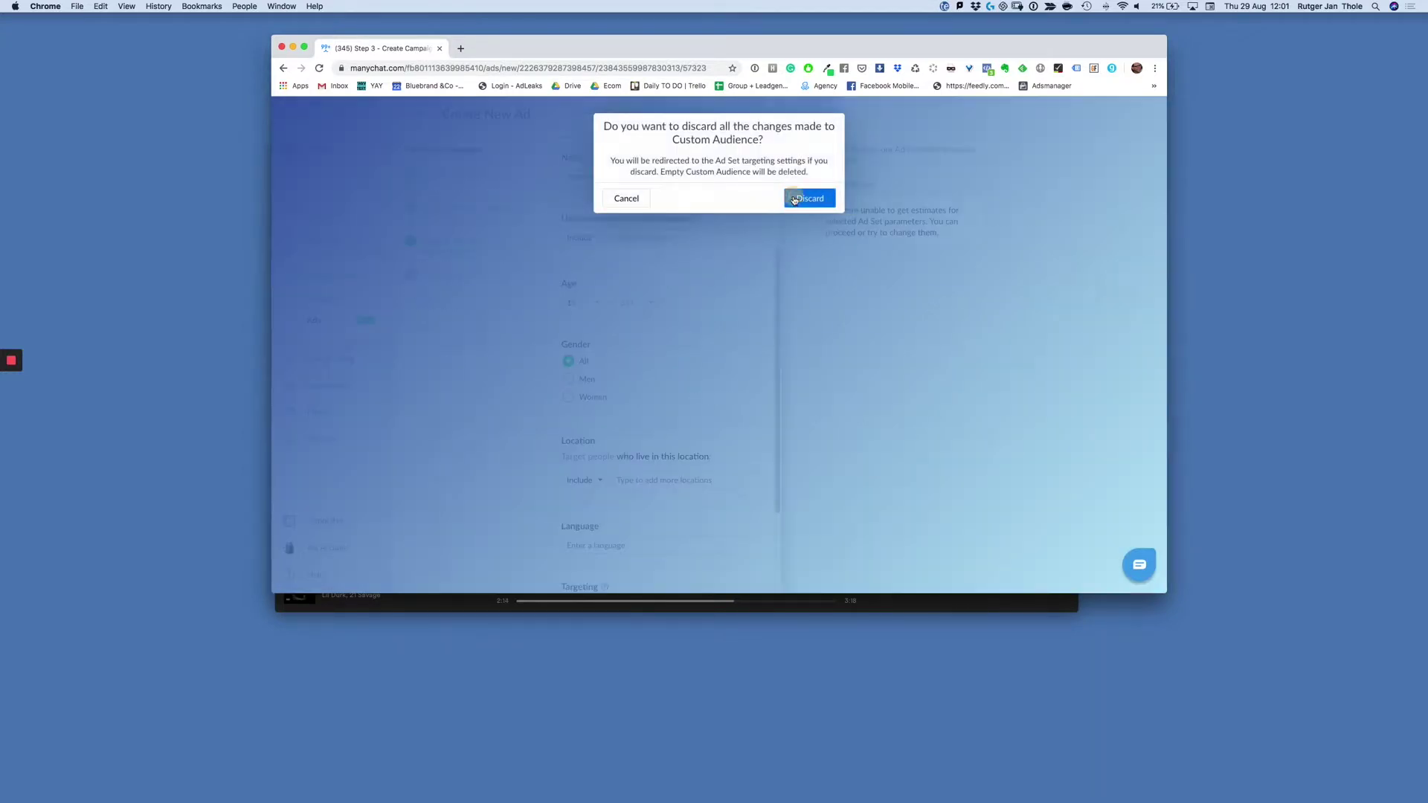
{"action": "left_click", "coordinate": [323, 210]}
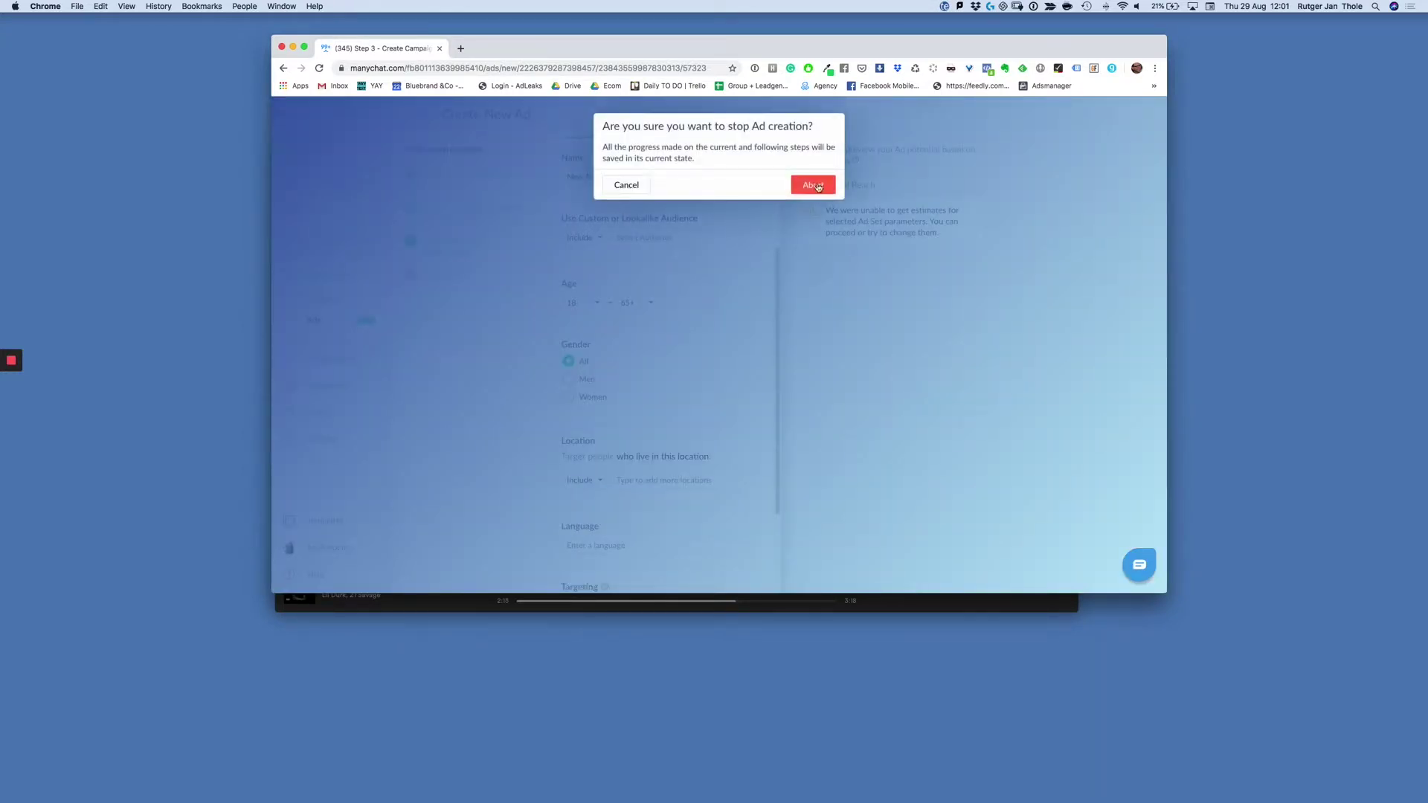
{"action": "left_click", "coordinate": [817, 187]}
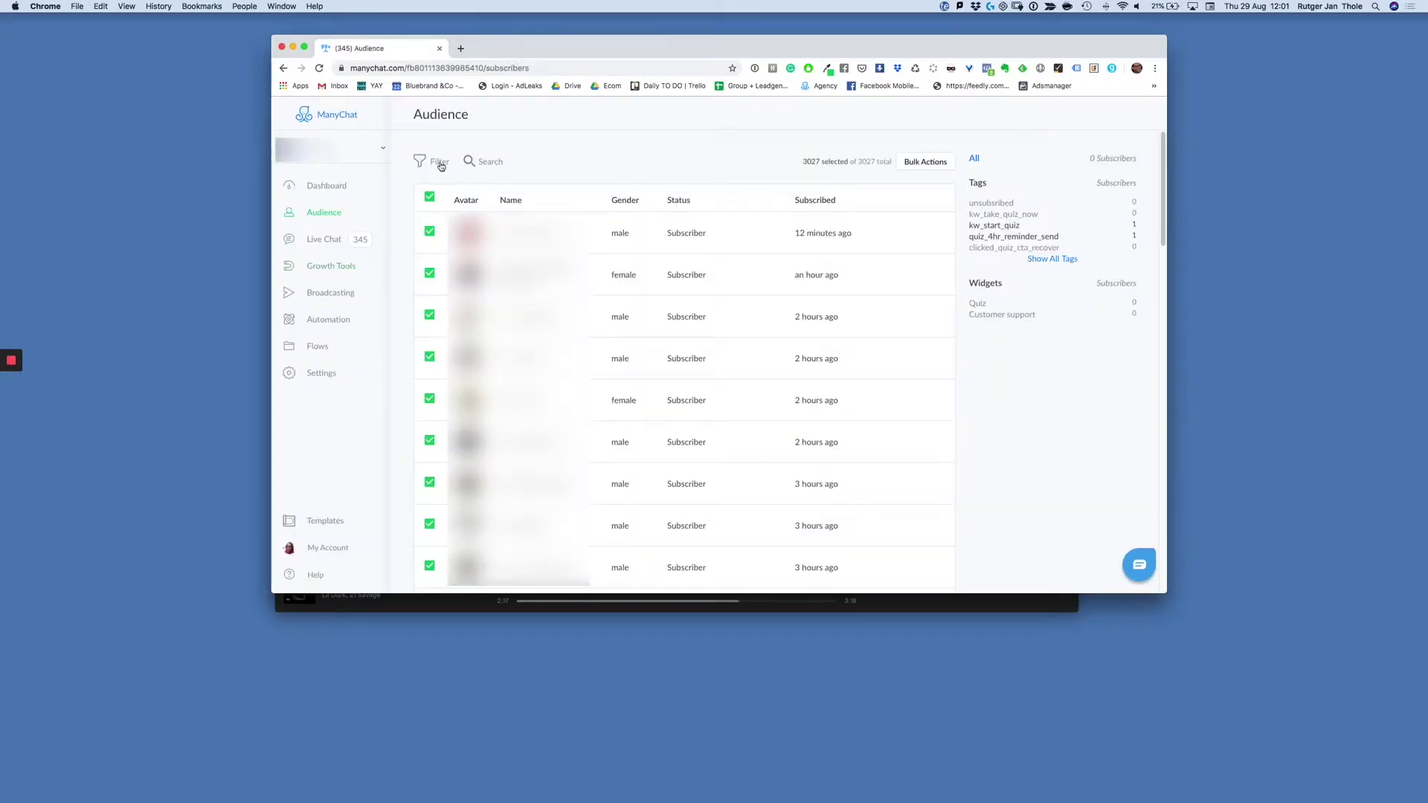
{"action": "left_click", "coordinate": [440, 165]}
{"action": "left_click", "coordinate": [468, 196]}
{"action": "left_click", "coordinate": [469, 197]}
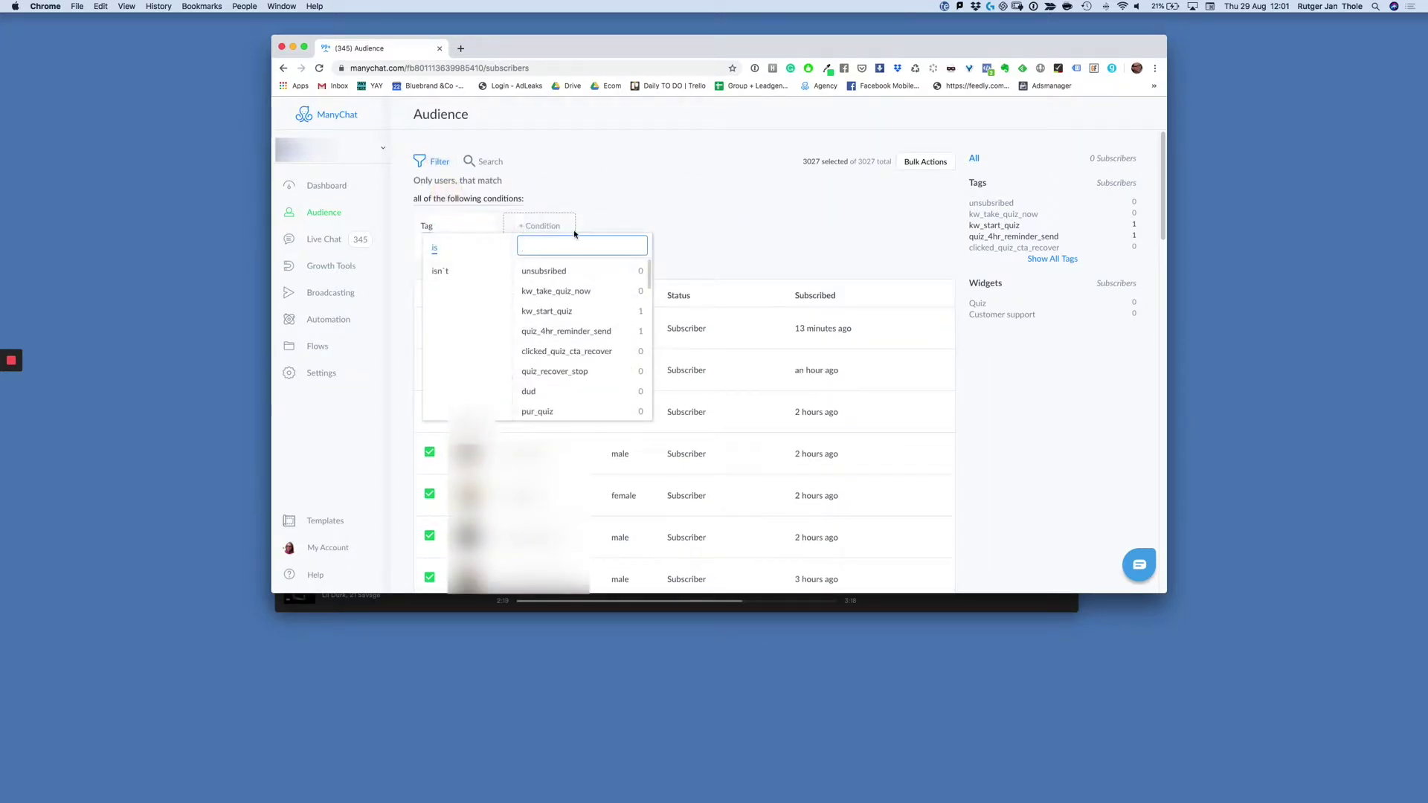
{"action": "left_click", "coordinate": [528, 177]}
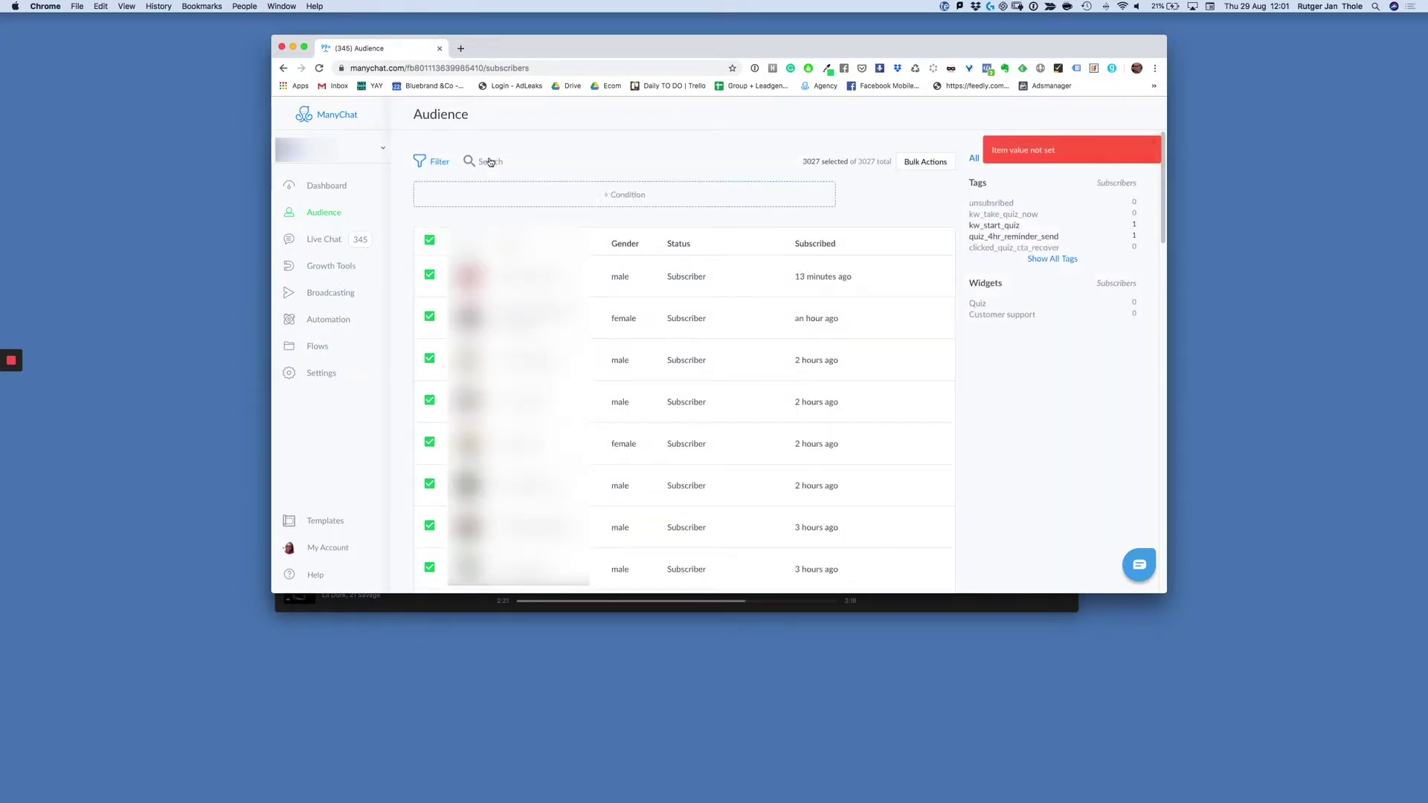
{"action": "left_click", "coordinate": [494, 201]}
{"action": "left_click", "coordinate": [625, 187]}
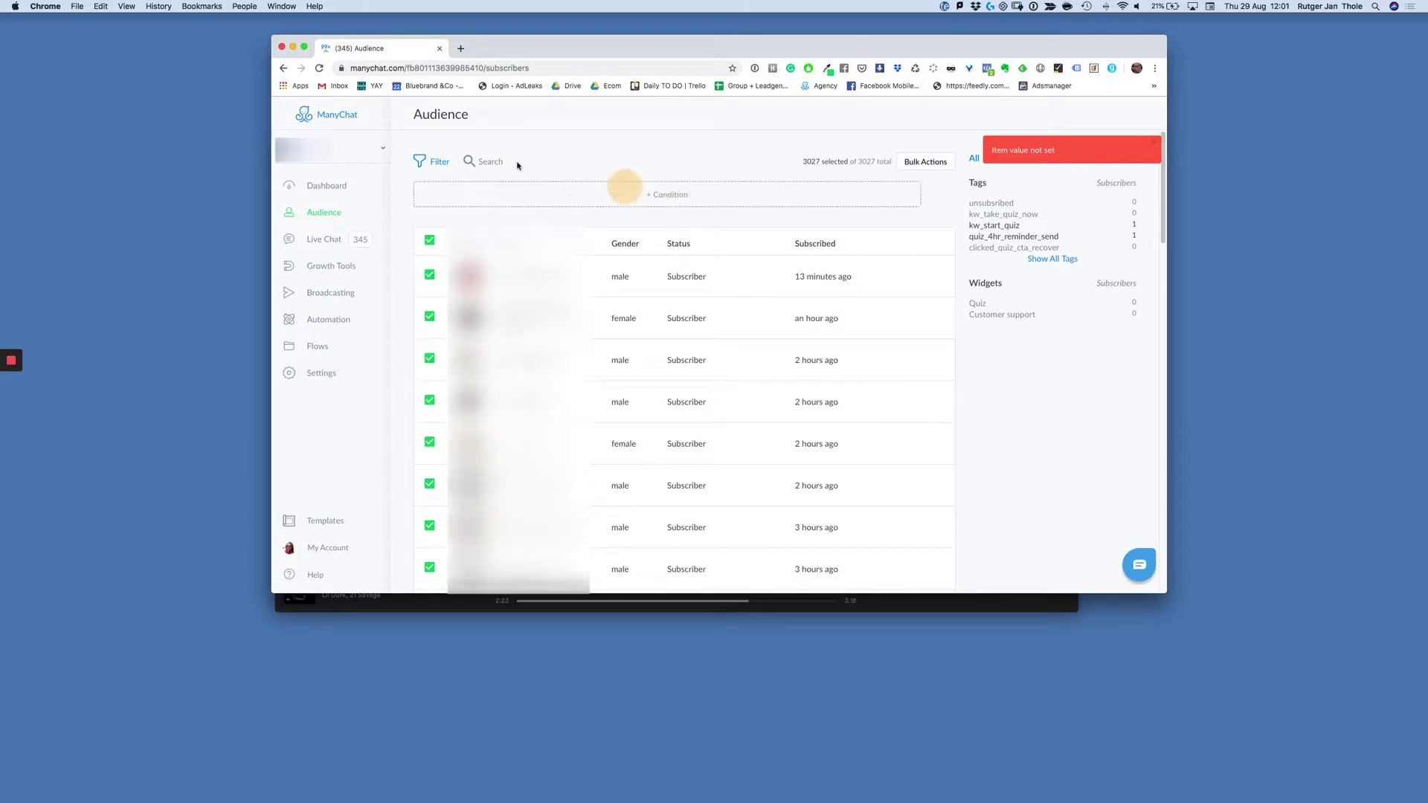
- Search the audience by the test subscriber's last name and open that subscriber's profile
{"action": "left_click", "coordinate": [488, 161]}
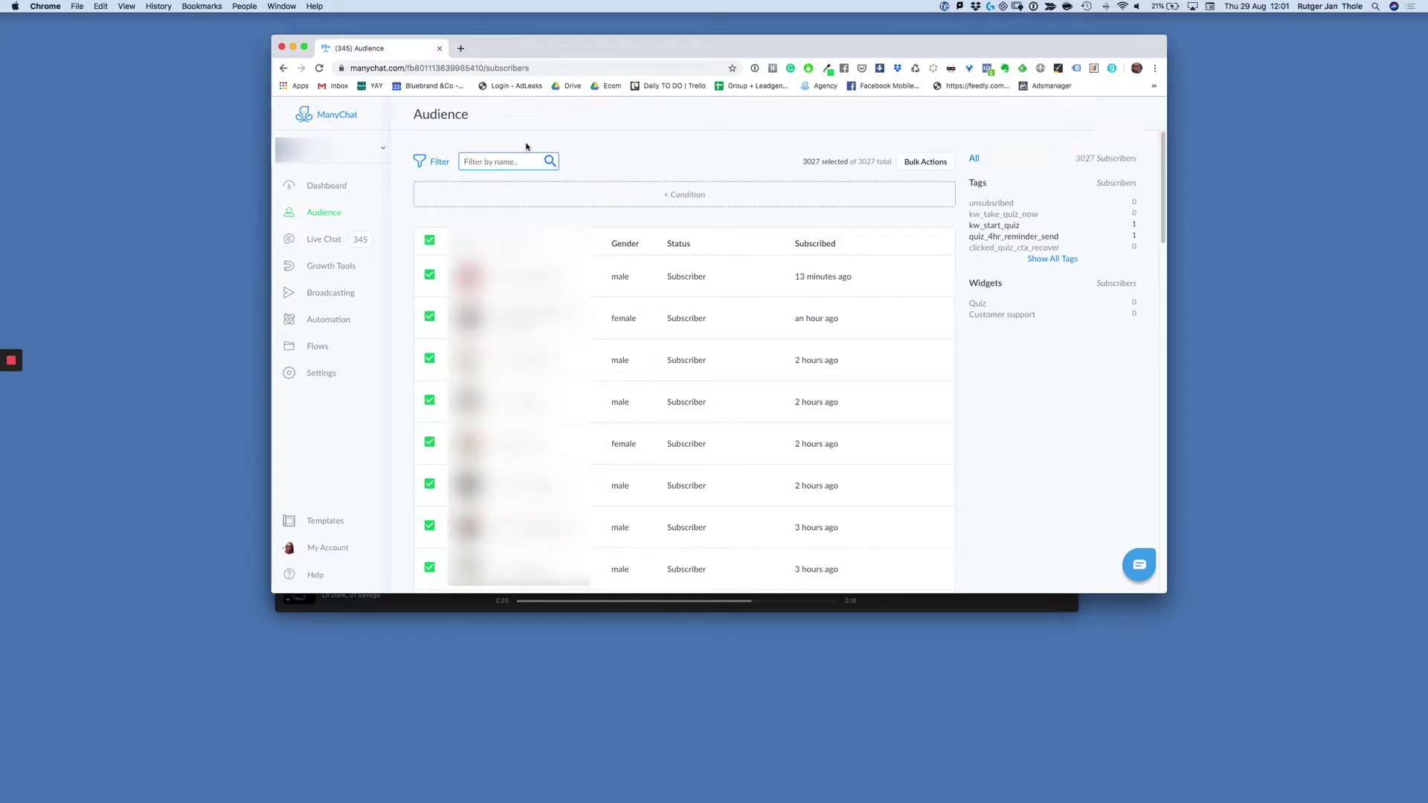
{"action": "type", "text": "thole"}
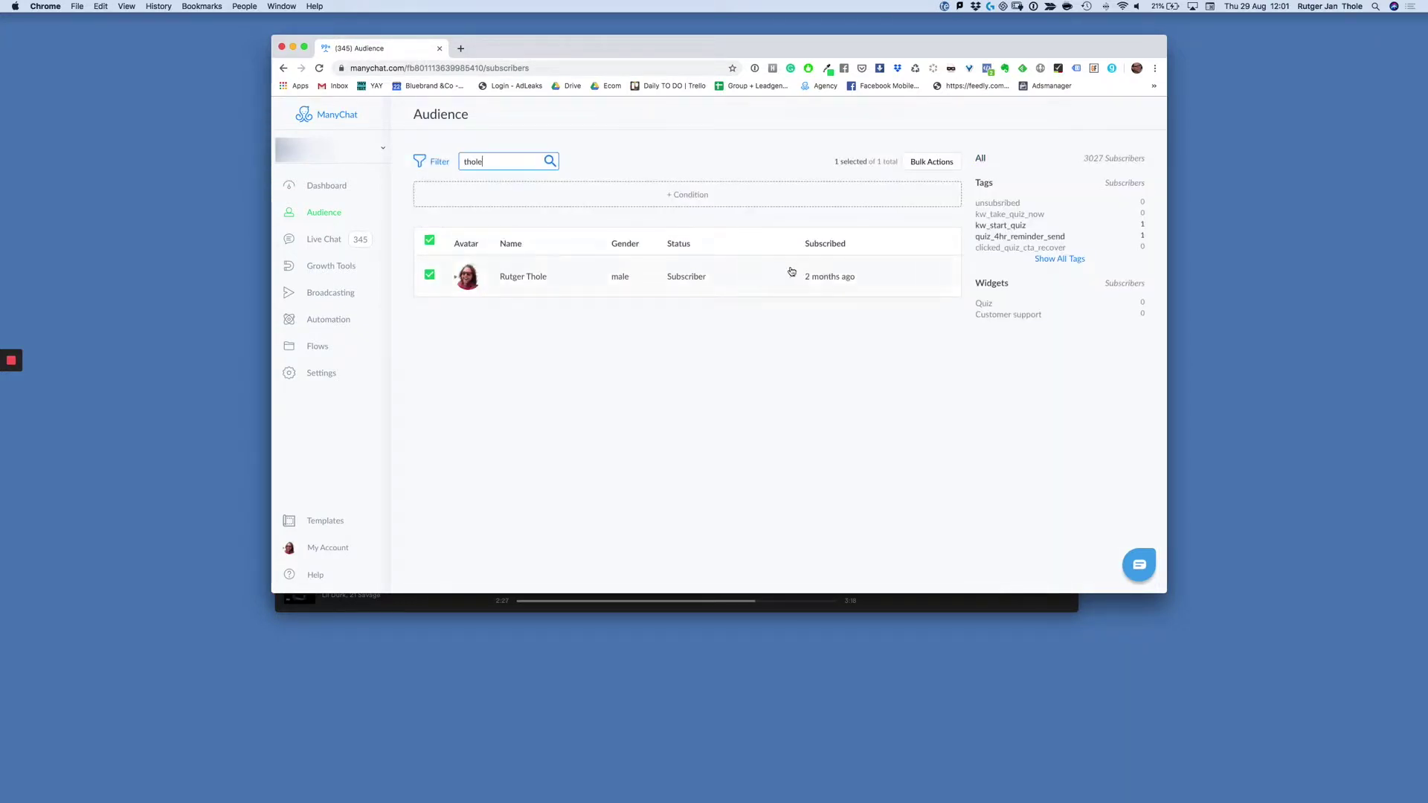
{"action": "left_click", "coordinate": [781, 271]}
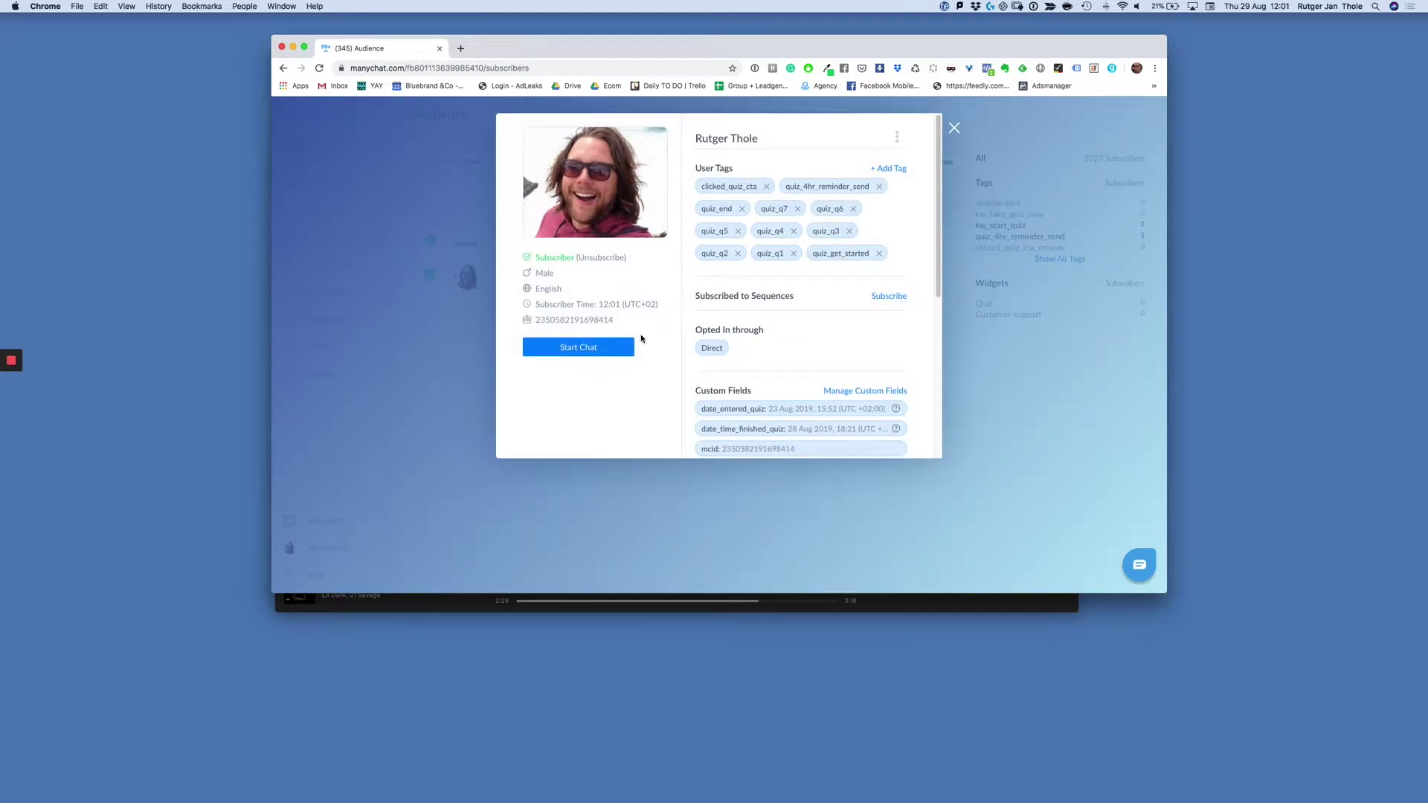
- Add the existing unsubsribed tag to the opened subscriber's profile
{"action": "left_click", "coordinate": [893, 168]}
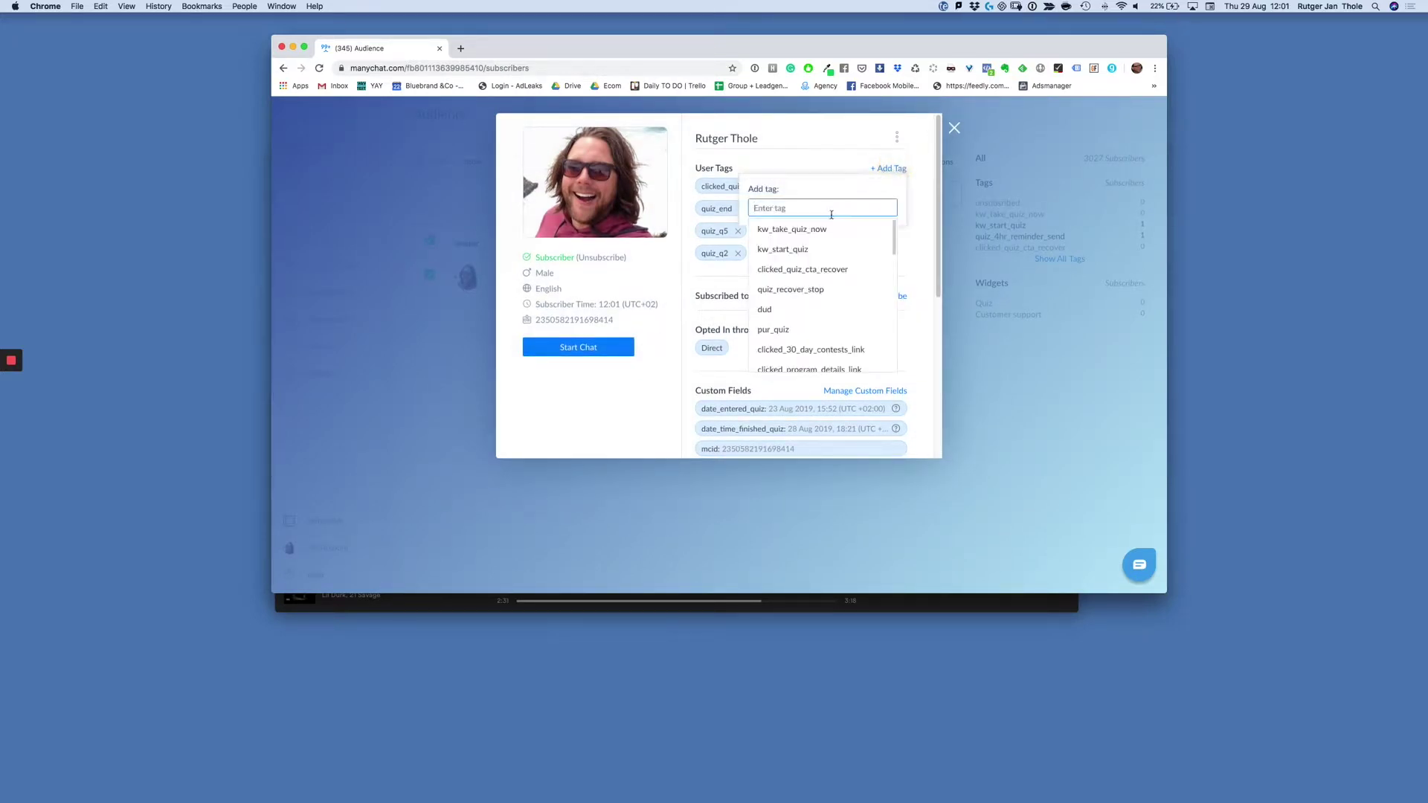
{"action": "type", "text": "un"}
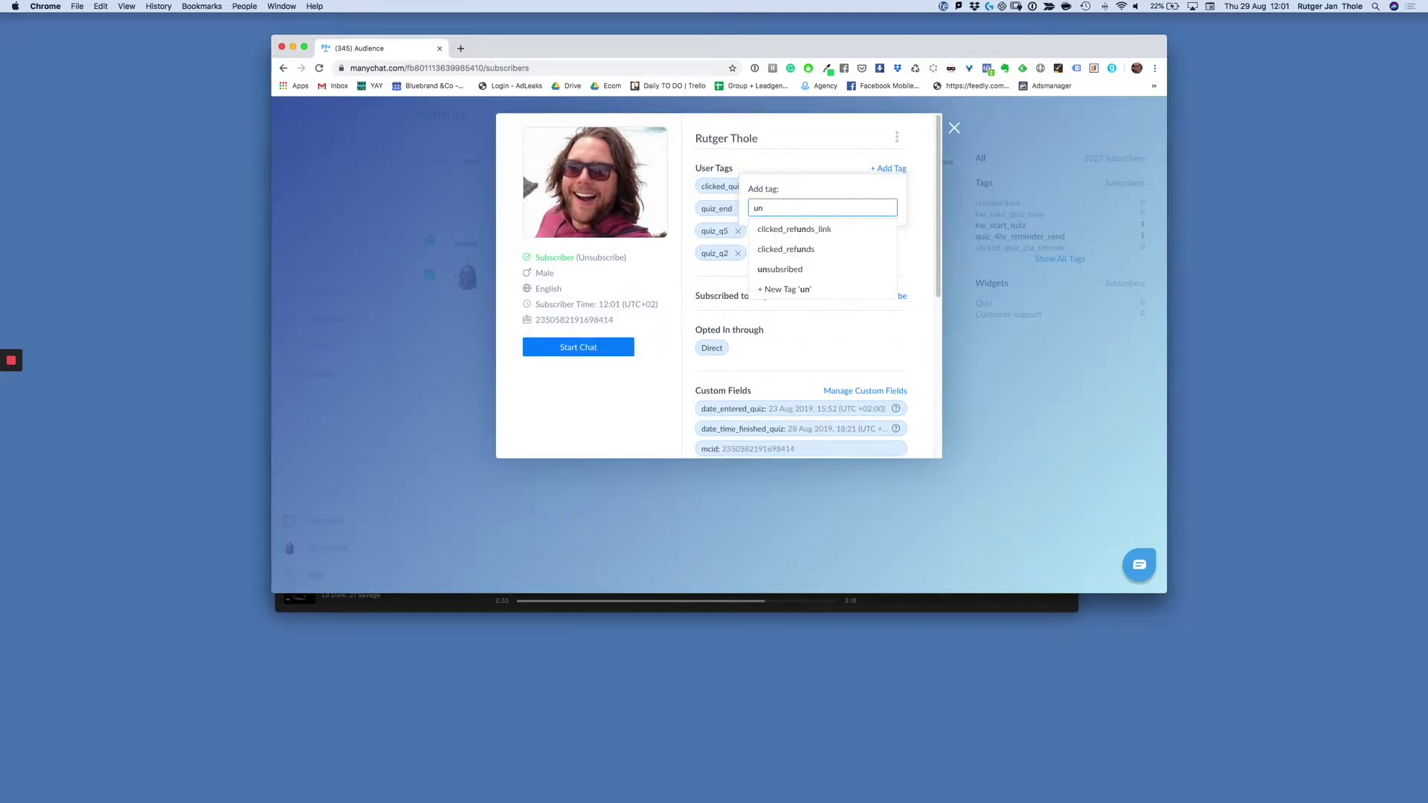
{"action": "left_click", "coordinate": [774, 268]}
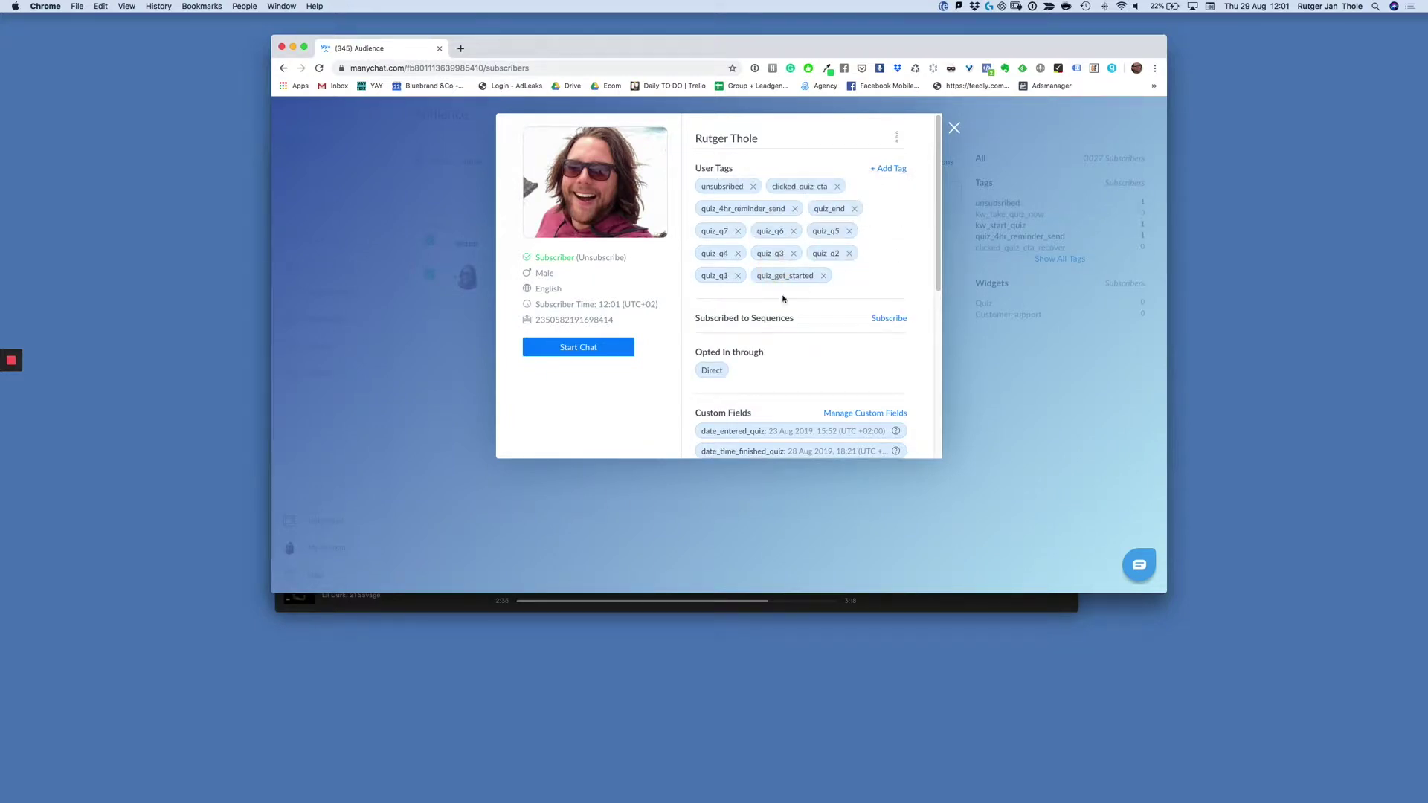
- Add the existing pur_quiz tag to the subscriber and close the profile
{"action": "left_click", "coordinate": [895, 169]}
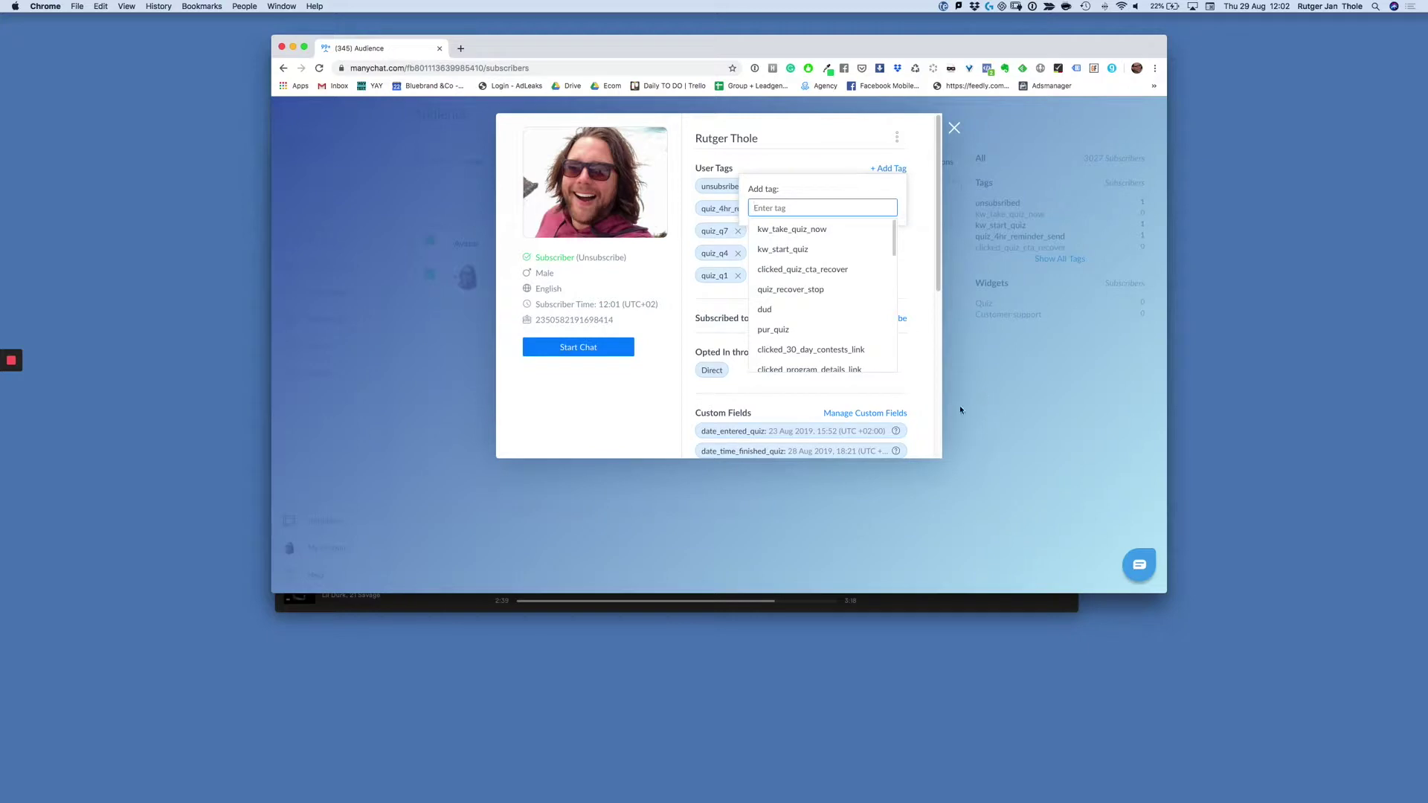
{"action": "left_click", "coordinate": [773, 329]}
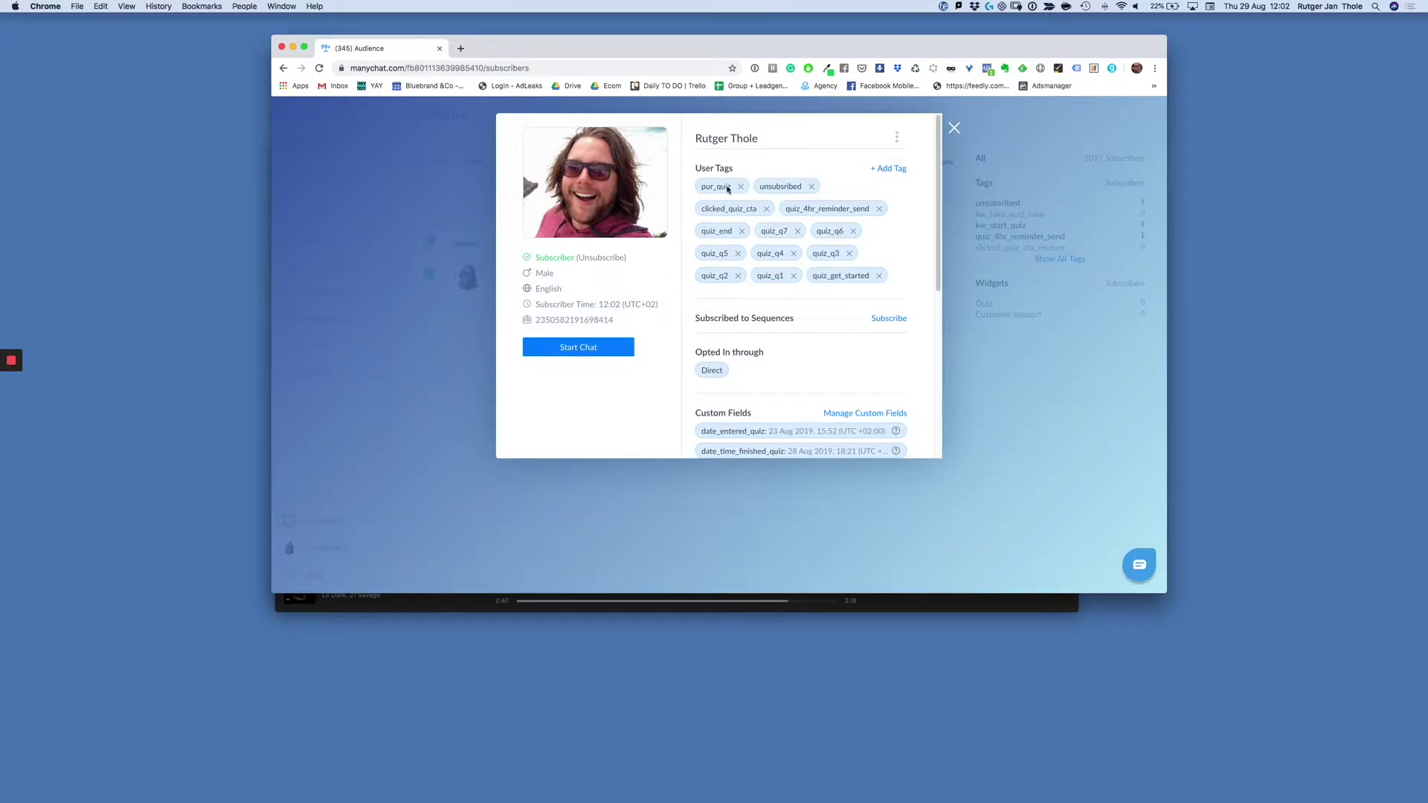
{"action": "left_click", "coordinate": [954, 129]}
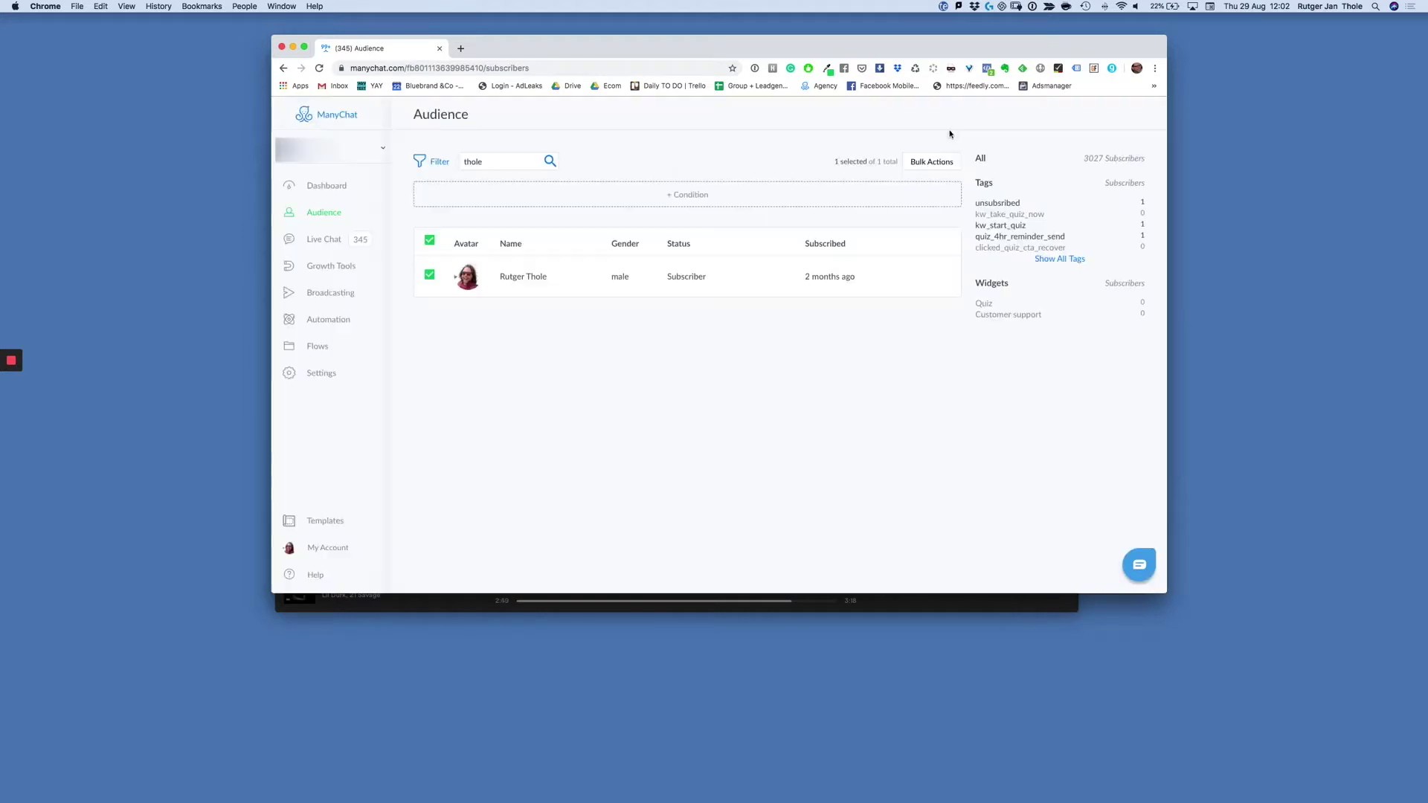
- Start a new ad from the Growth Tools ads list and select the kp54 ad account for it
{"action": "left_click", "coordinate": [332, 265]}
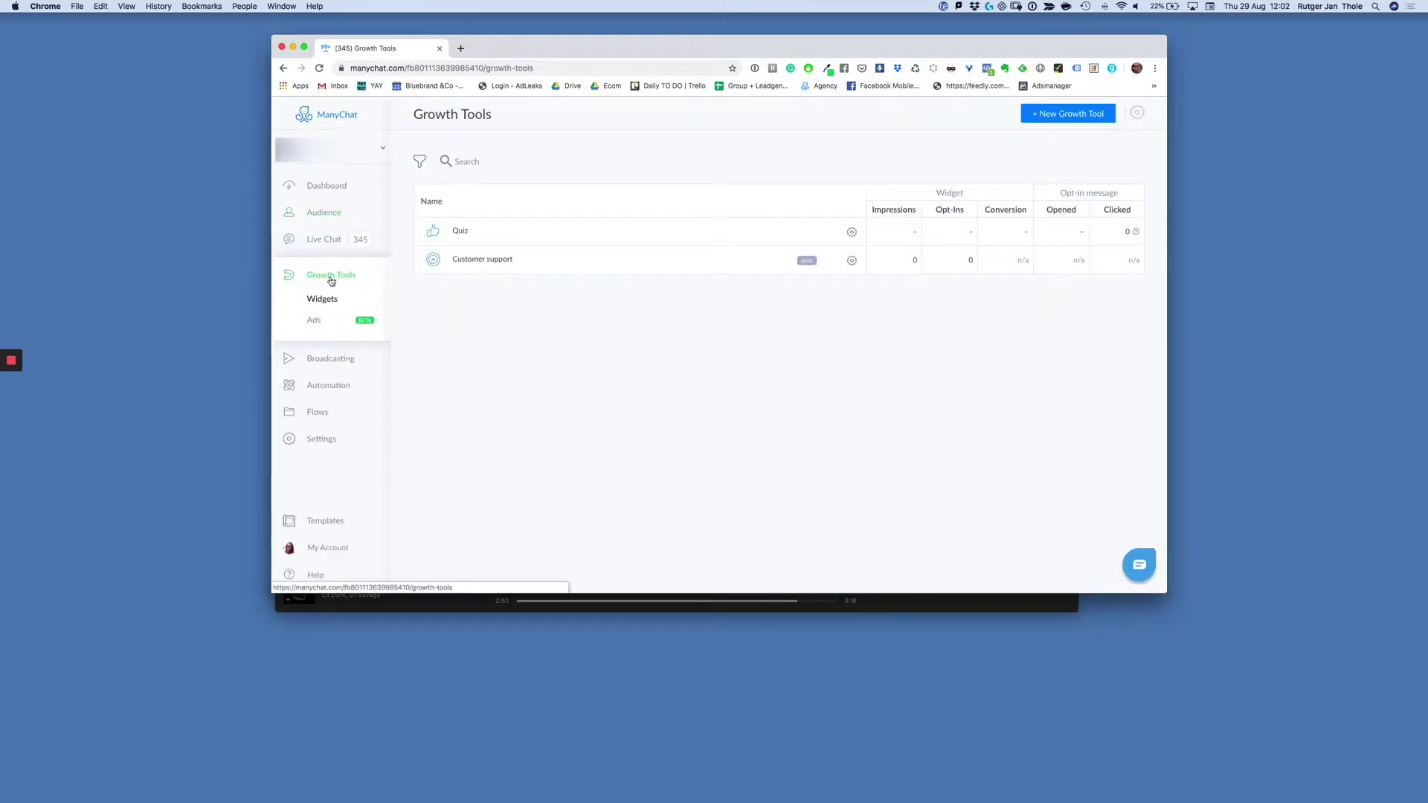
{"action": "left_click", "coordinate": [313, 320]}
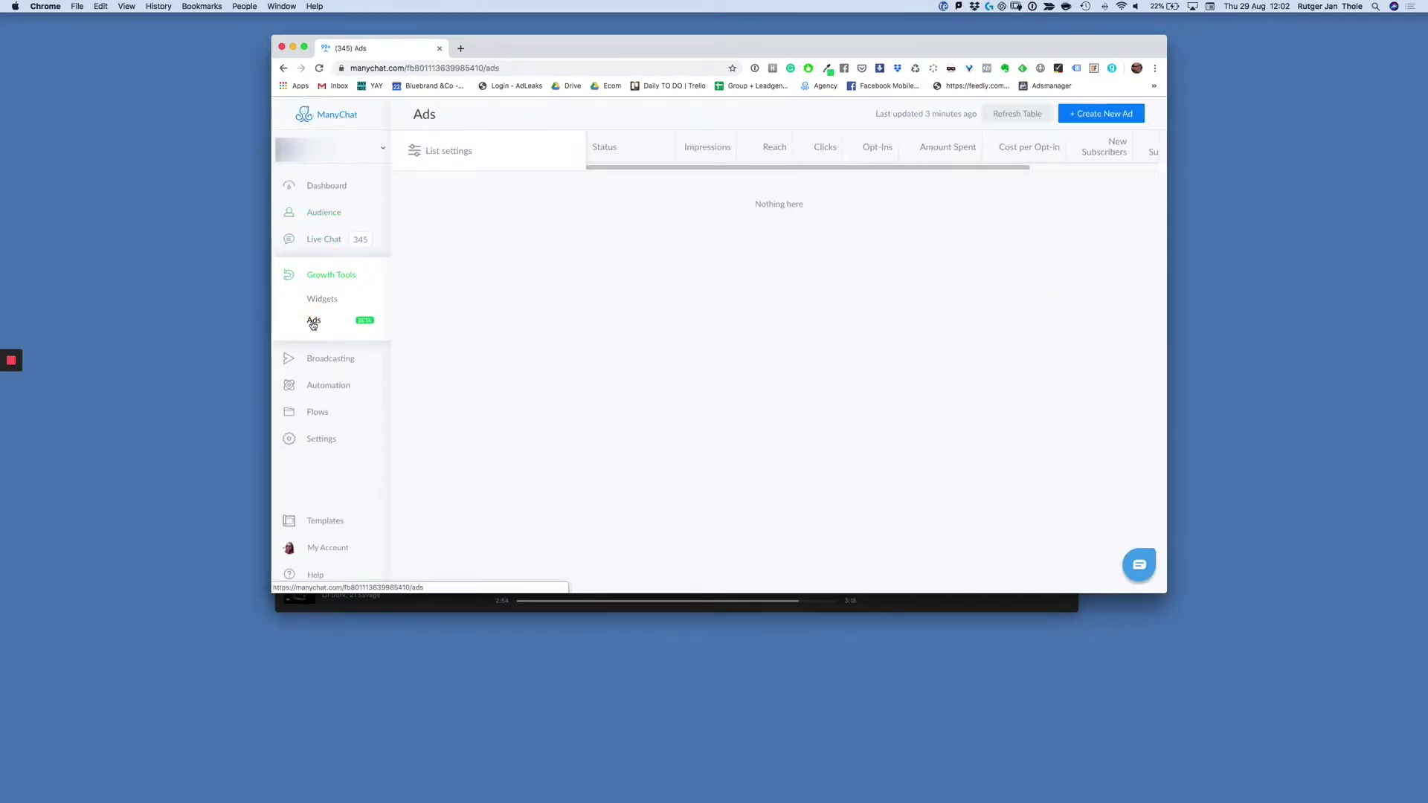
{"action": "left_click", "coordinate": [1102, 114]}
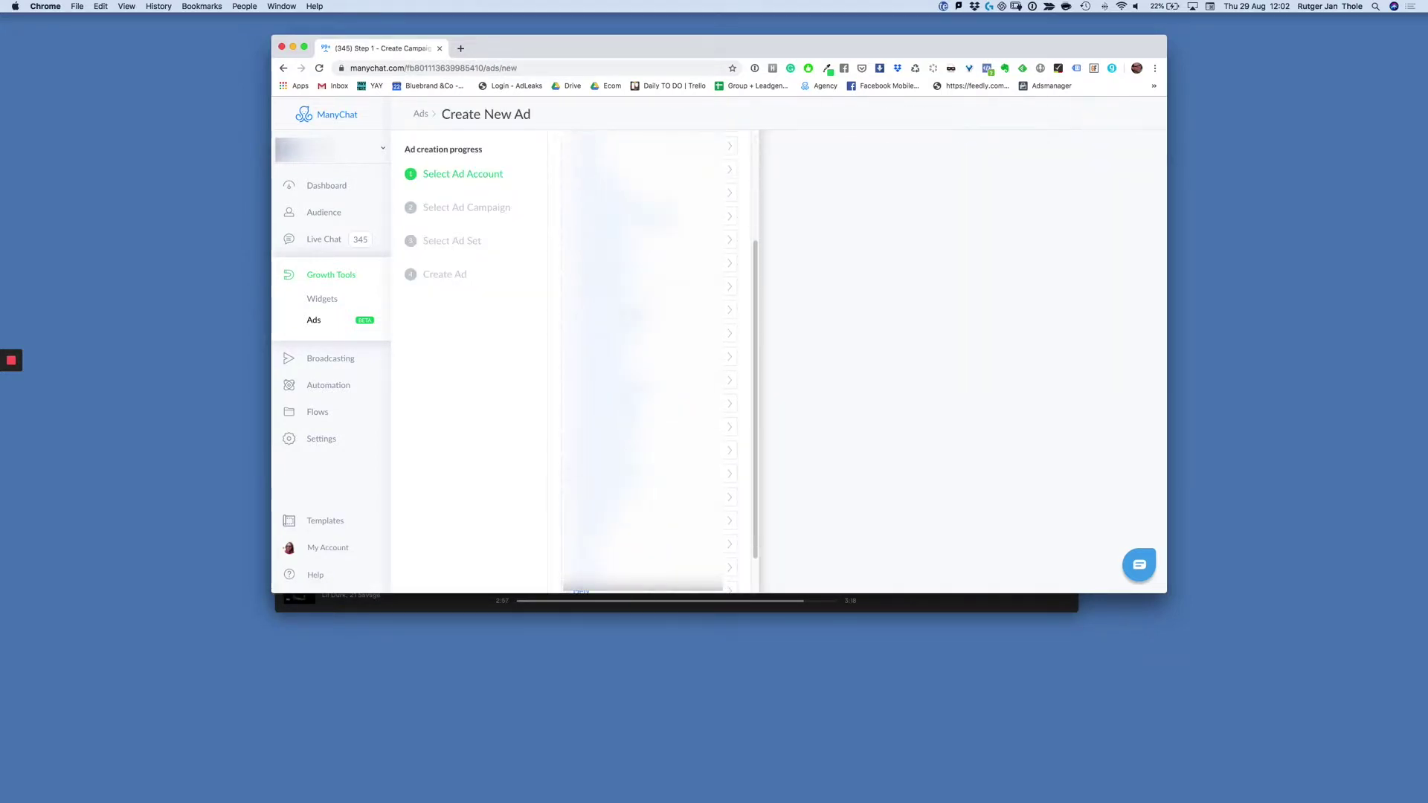
{"action": "scroll", "coordinate": [643, 360], "scroll_direction": "down", "scroll_amount": 2}
{"action": "left_click", "coordinate": [595, 493]}
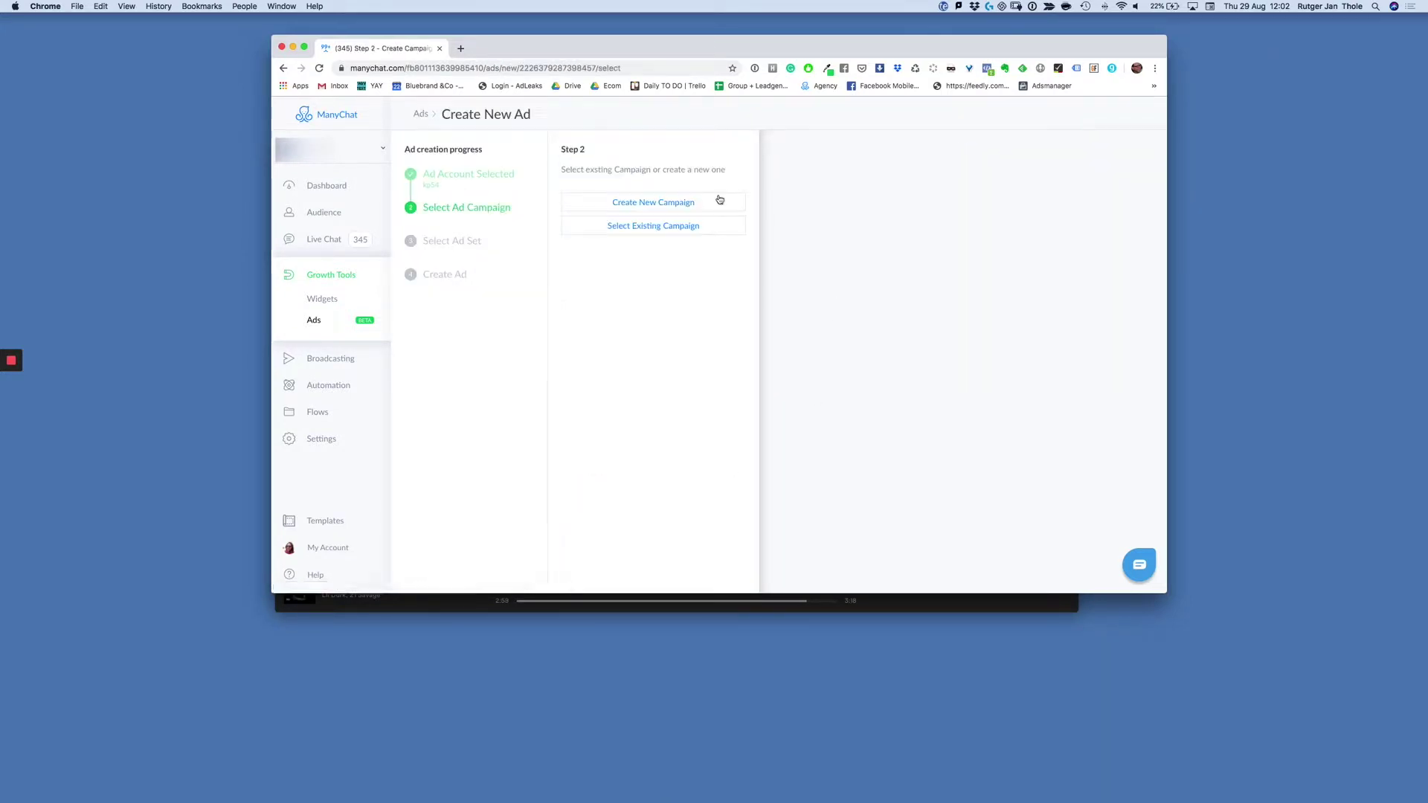
- Create a new Messages campaign with the default name and no spend limit, and add a new ad set to it
{"action": "left_click", "coordinate": [672, 199]}
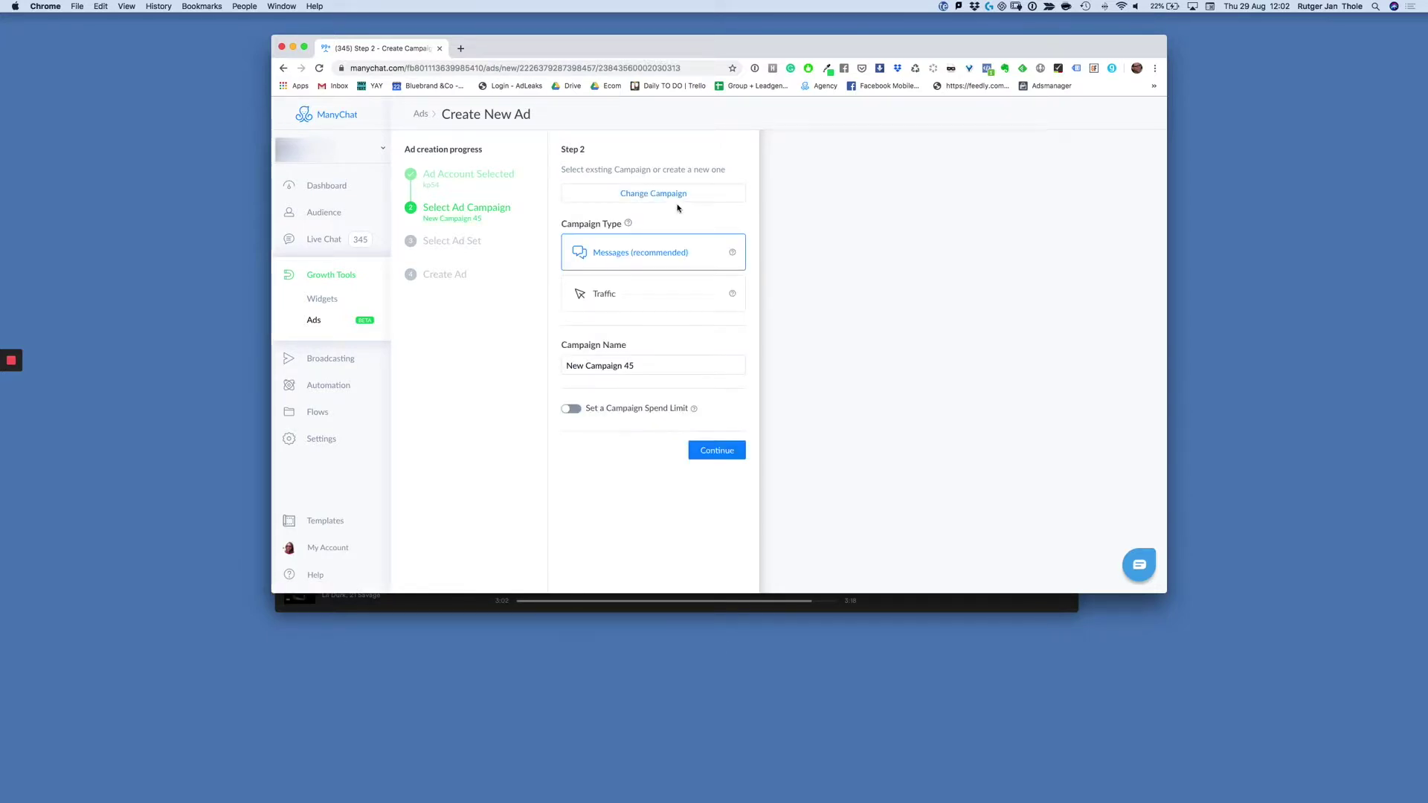
{"action": "left_click", "coordinate": [716, 454]}
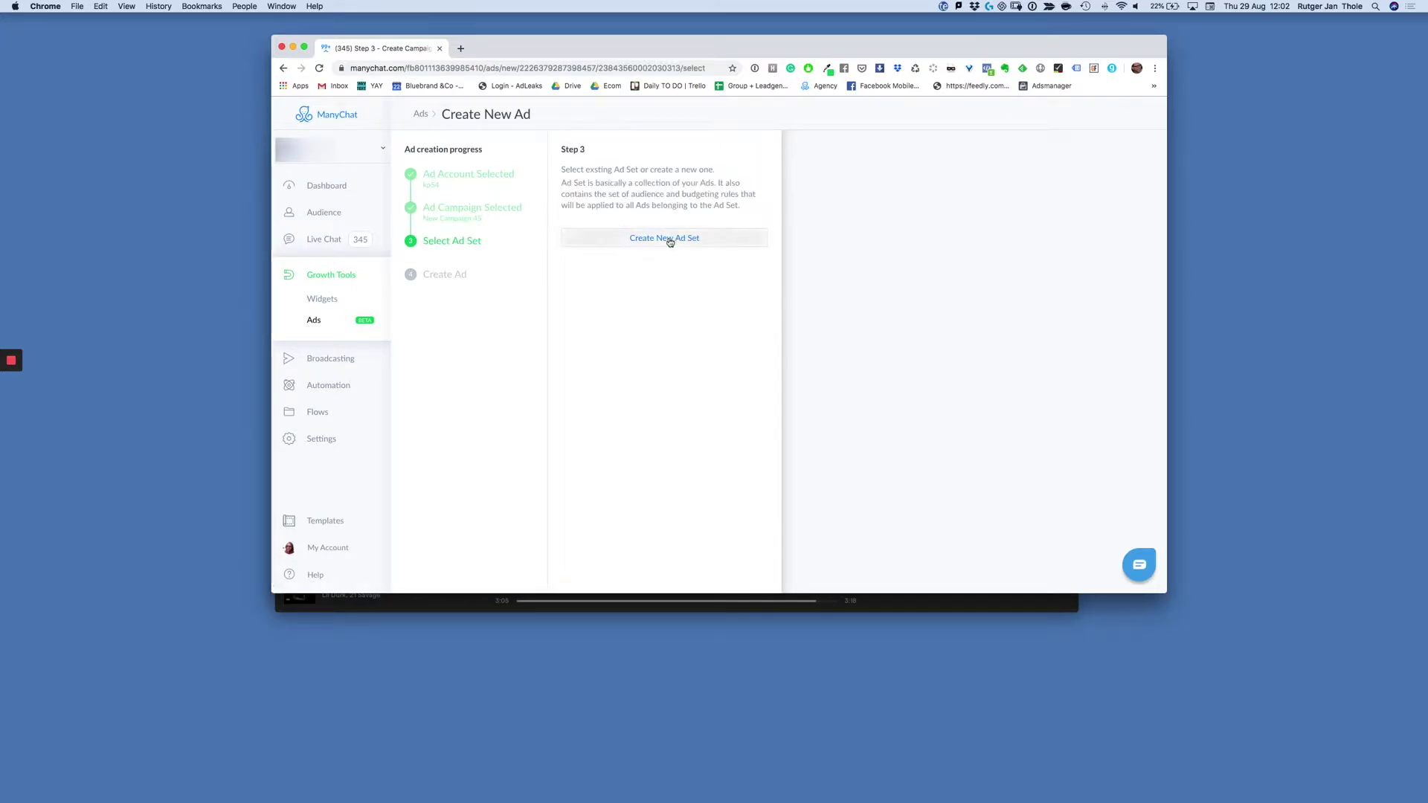
{"action": "left_click", "coordinate": [666, 236]}
- Start a new custom audience from the ad set's audience targeting and name it bot_unsubscribed
{"action": "scroll", "coordinate": [654, 335], "scroll_direction": "down", "scroll_amount": 2}
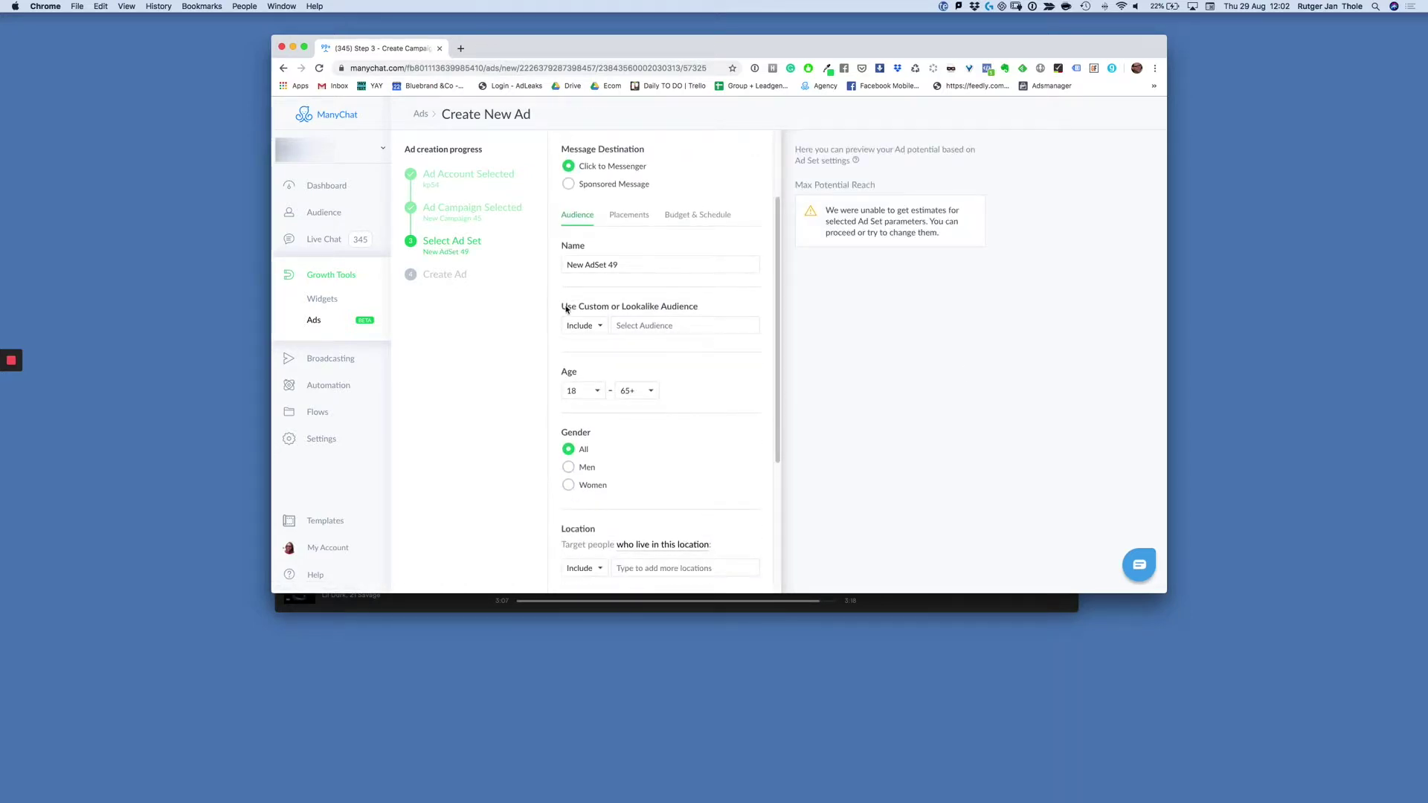
{"action": "left_click_drag", "start_coordinate": [577, 305], "coordinate": [664, 328]}
{"action": "left_click", "coordinate": [664, 328]}
{"action": "left_click", "coordinate": [669, 353]}
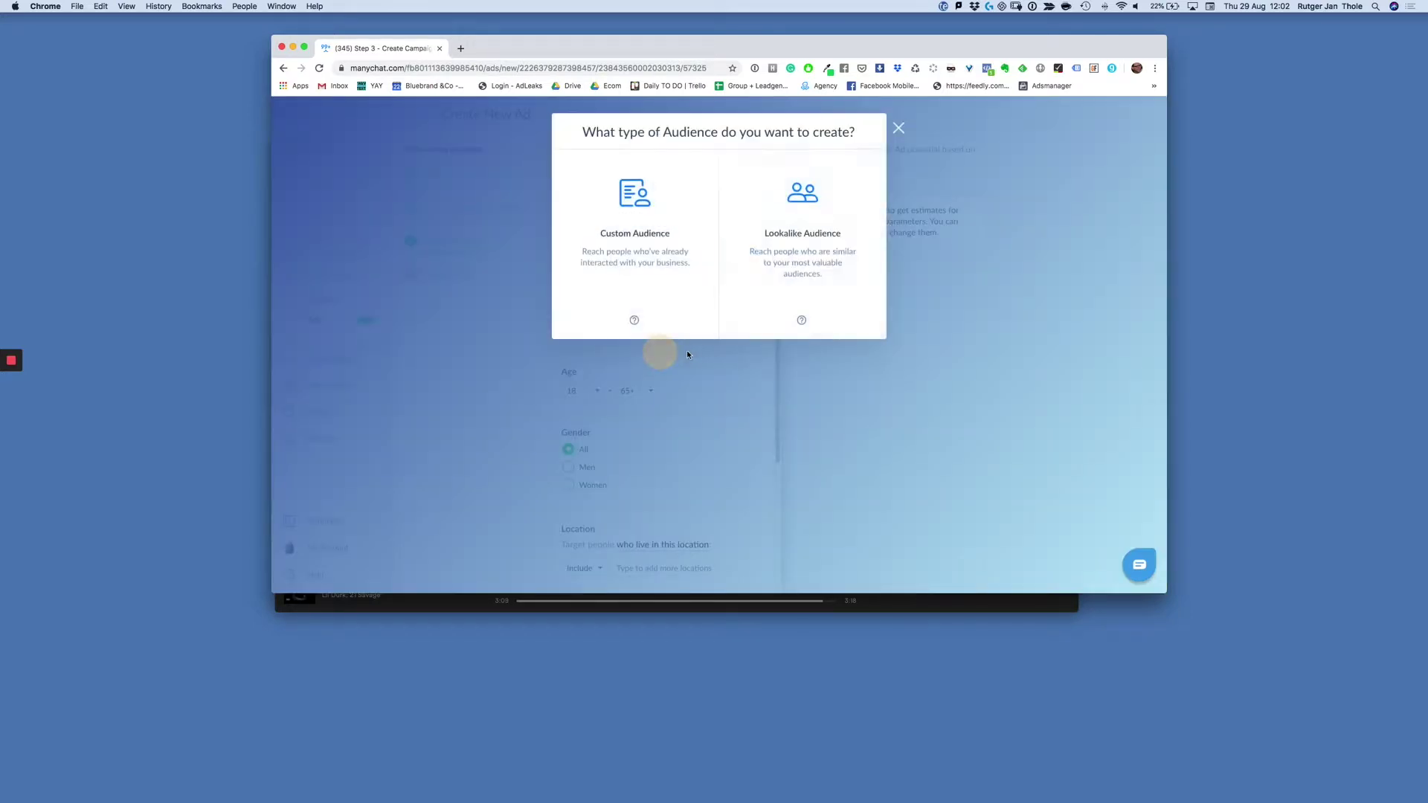
{"action": "left_click", "coordinate": [635, 207]}
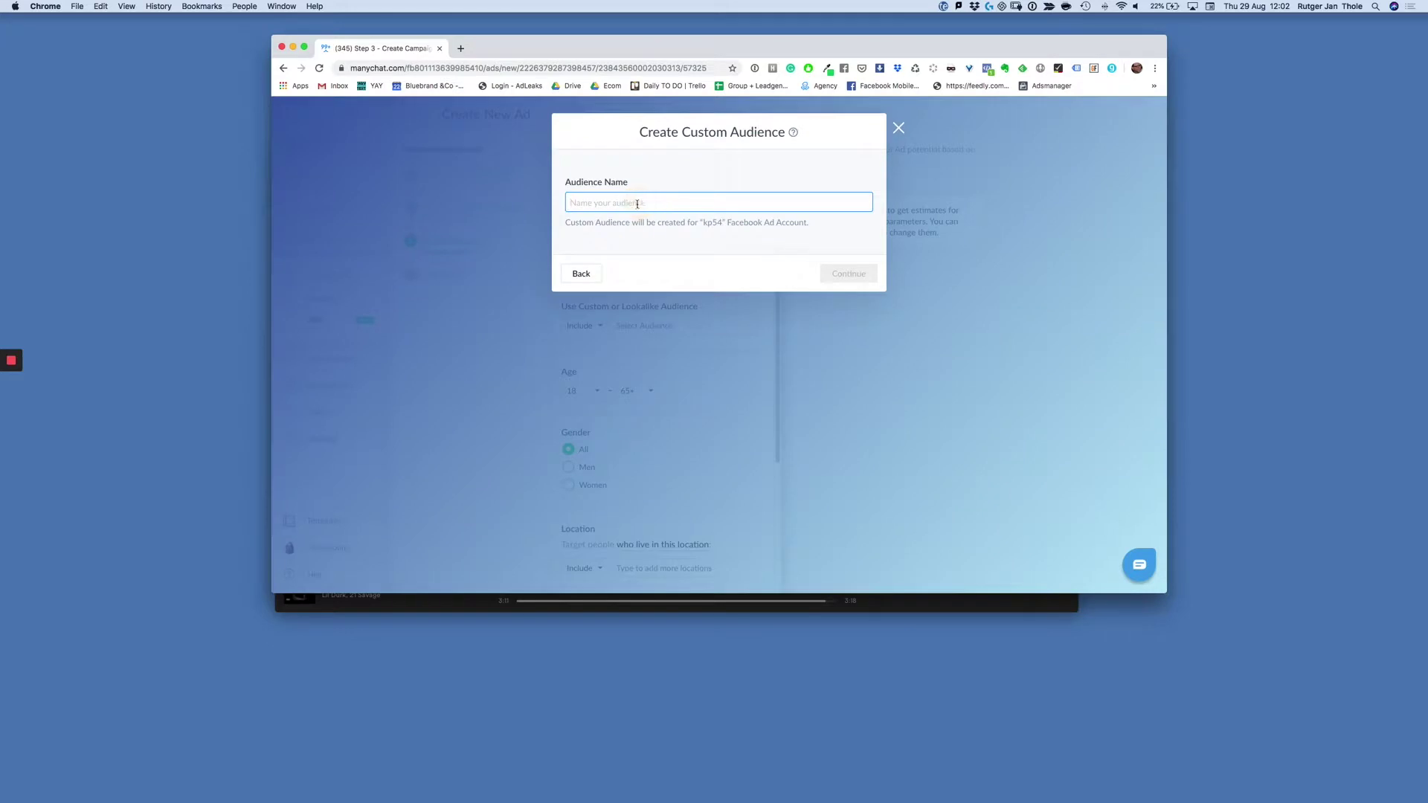
{"action": "left_click", "coordinate": [656, 205]}
{"action": "type", "text": "bot_u"}
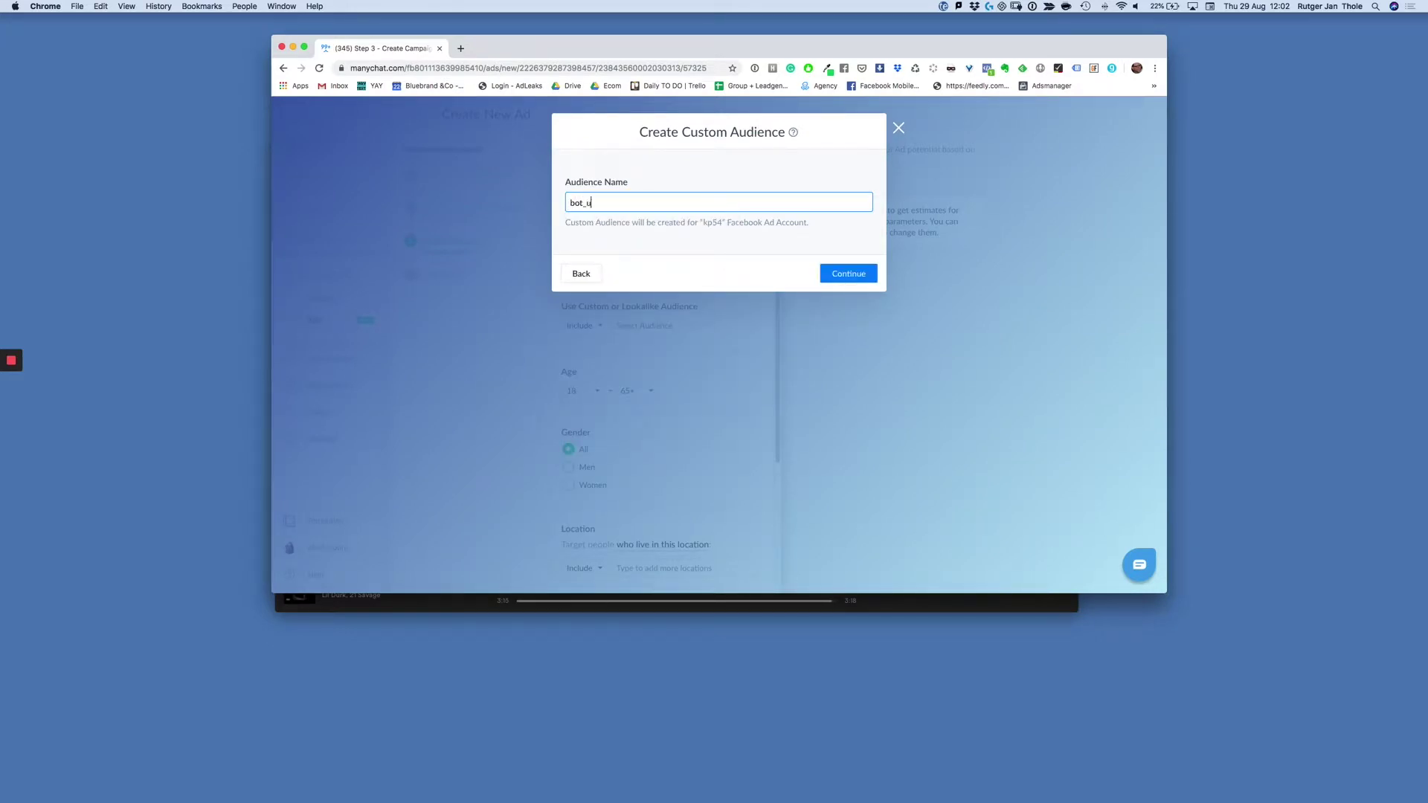
{"action": "type", "text": "nsubscribed"}
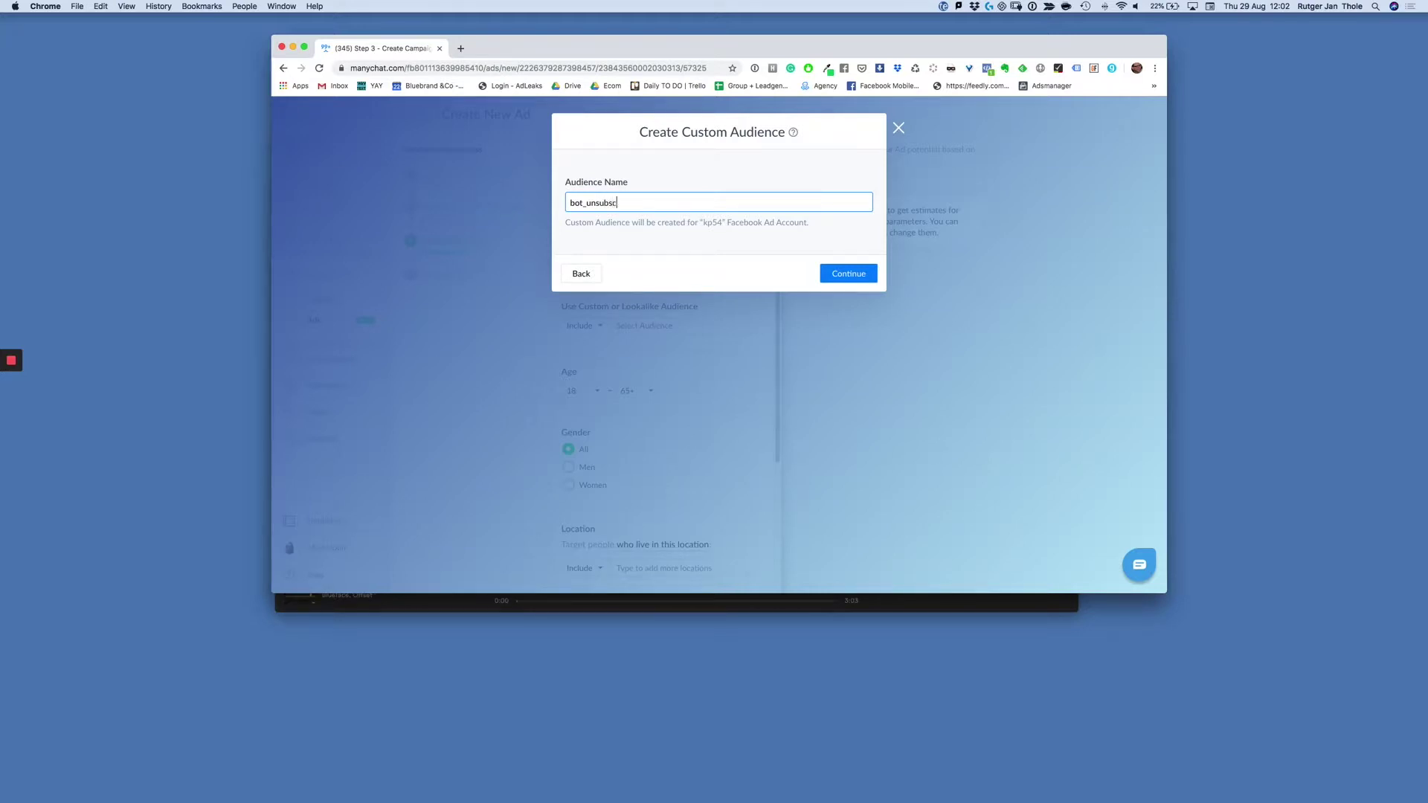
{"action": "left_click", "coordinate": [847, 273]}
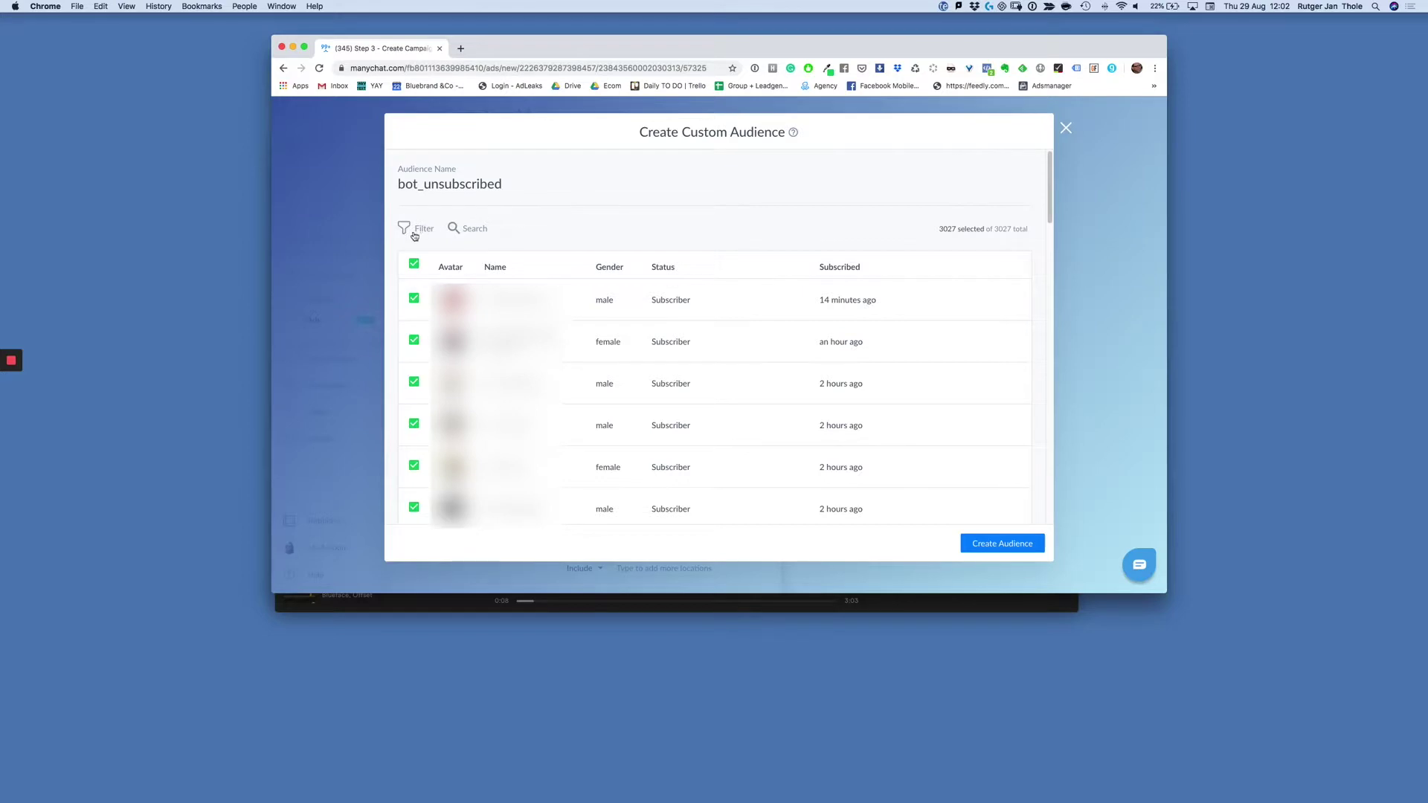
- Filter the subscribers with the condition Tag is unsubsribed and create the bot_unsubscribed audience
{"action": "left_click", "coordinate": [419, 230]}
{"action": "left_click", "coordinate": [489, 260]}
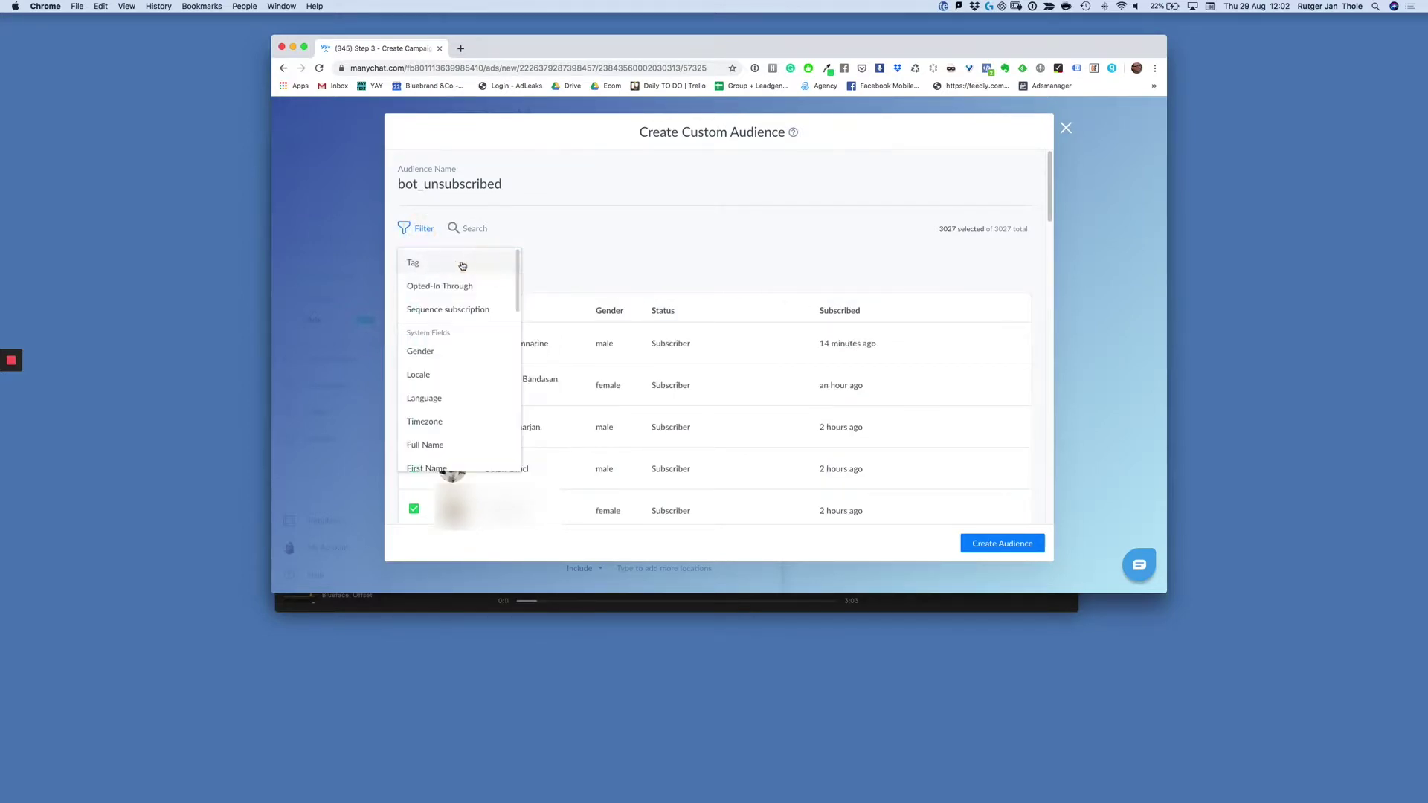
{"action": "left_click", "coordinate": [429, 264]}
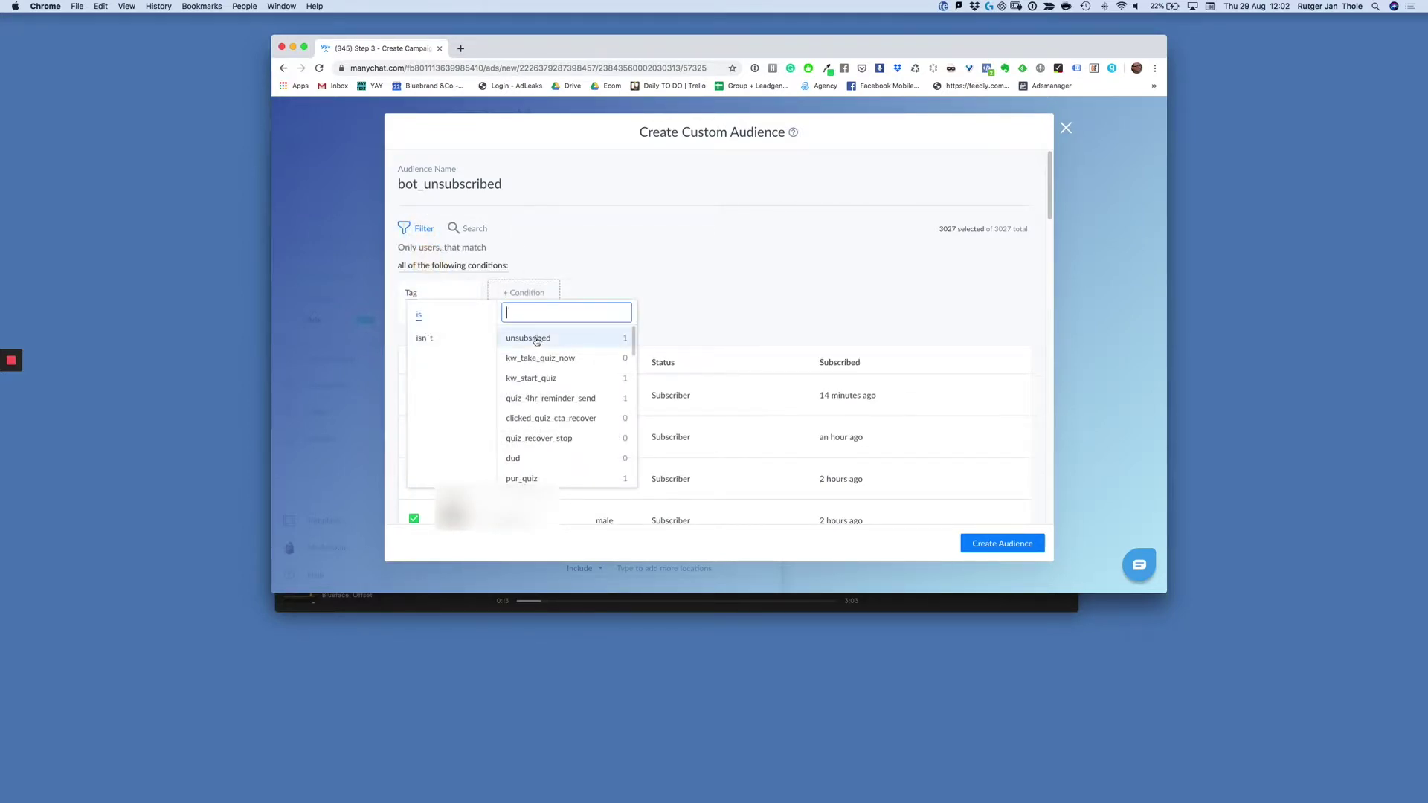
{"action": "left_click", "coordinate": [536, 340]}
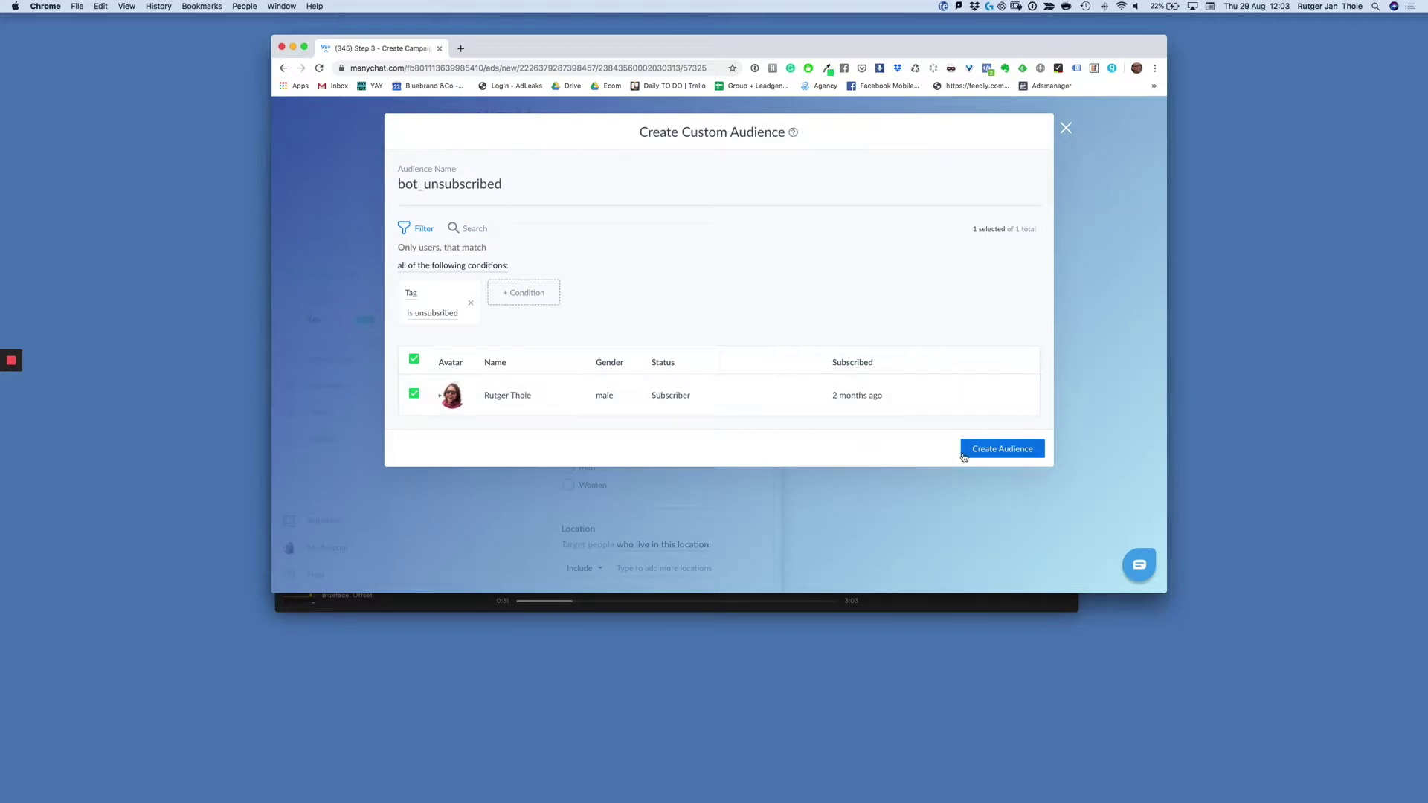
{"action": "left_click", "coordinate": [998, 449]}
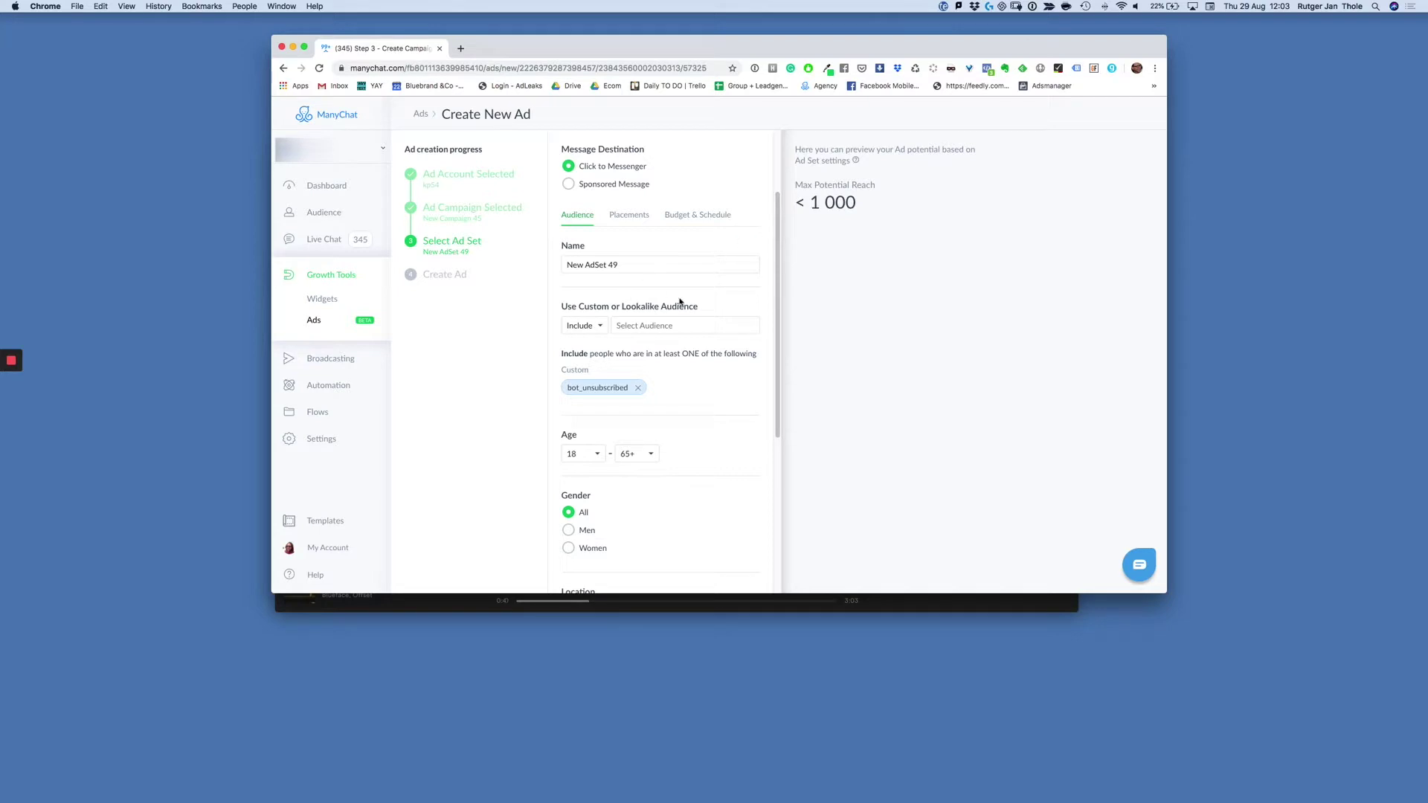
- Leave the ad set after reviewing its audience targeting and abort the ad creation to return to the ads list
{"action": "scroll", "coordinate": [699, 312], "scroll_direction": "down", "scroll_amount": 2}
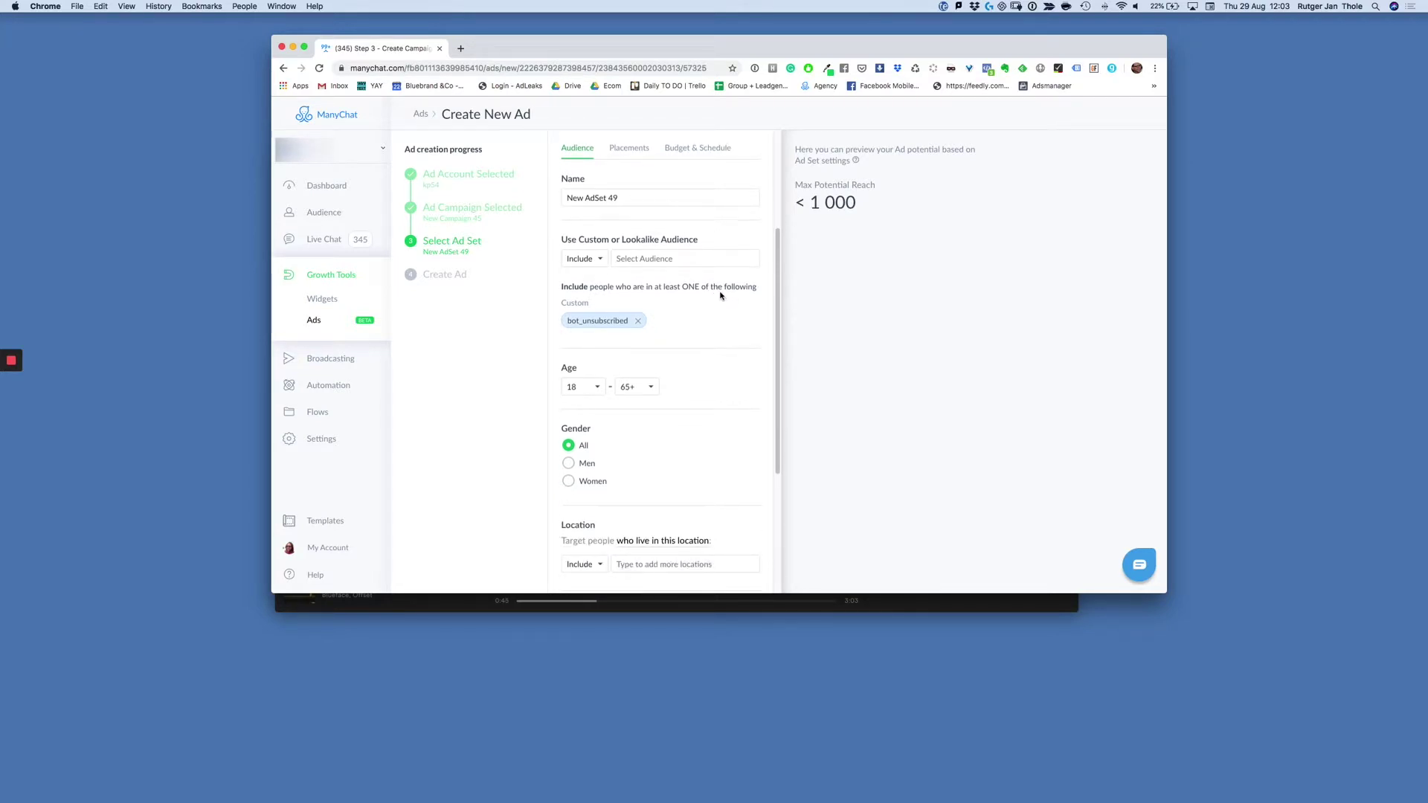
{"action": "scroll", "coordinate": [731, 305], "scroll_direction": "up", "scroll_amount": 3}
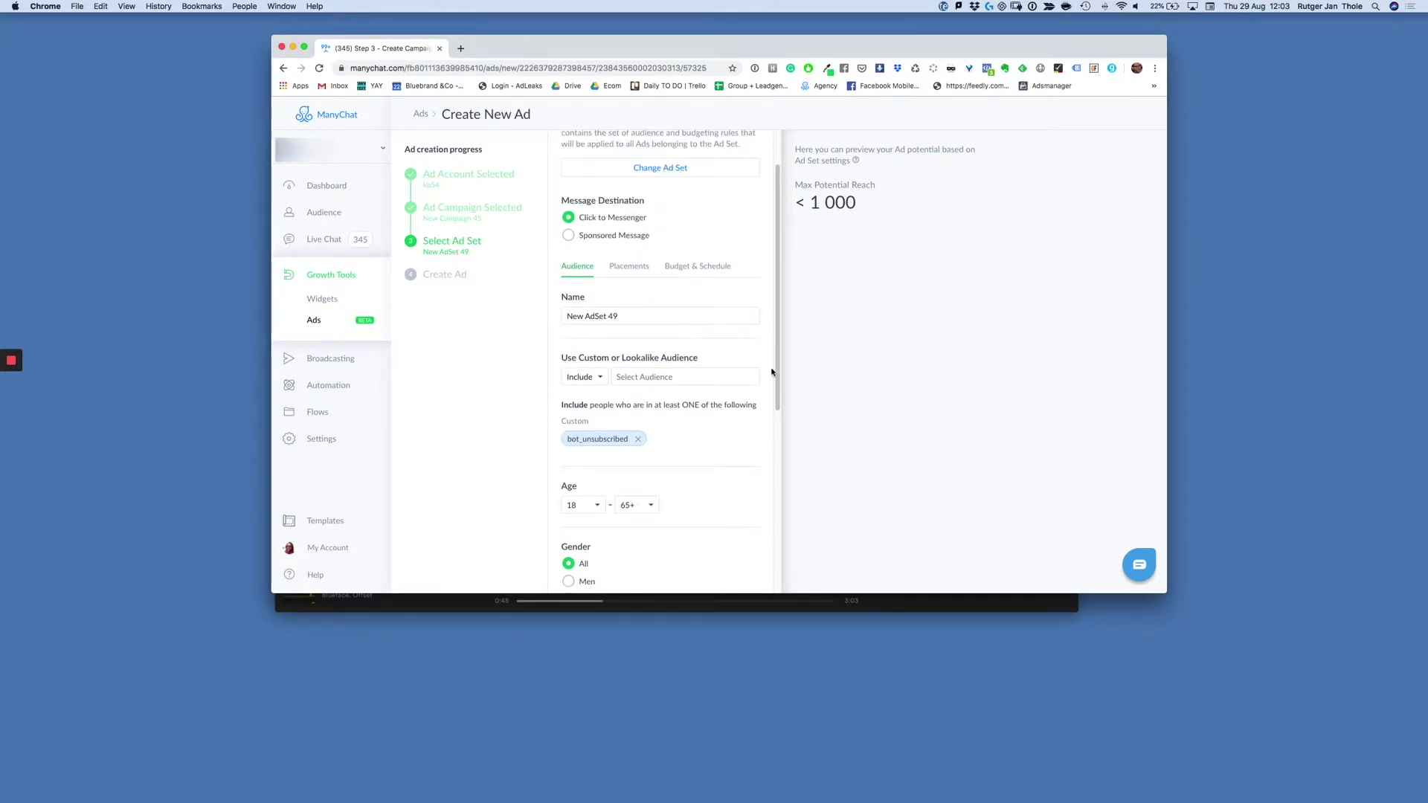
{"action": "scroll", "coordinate": [711, 272], "scroll_direction": "up", "scroll_amount": 2}
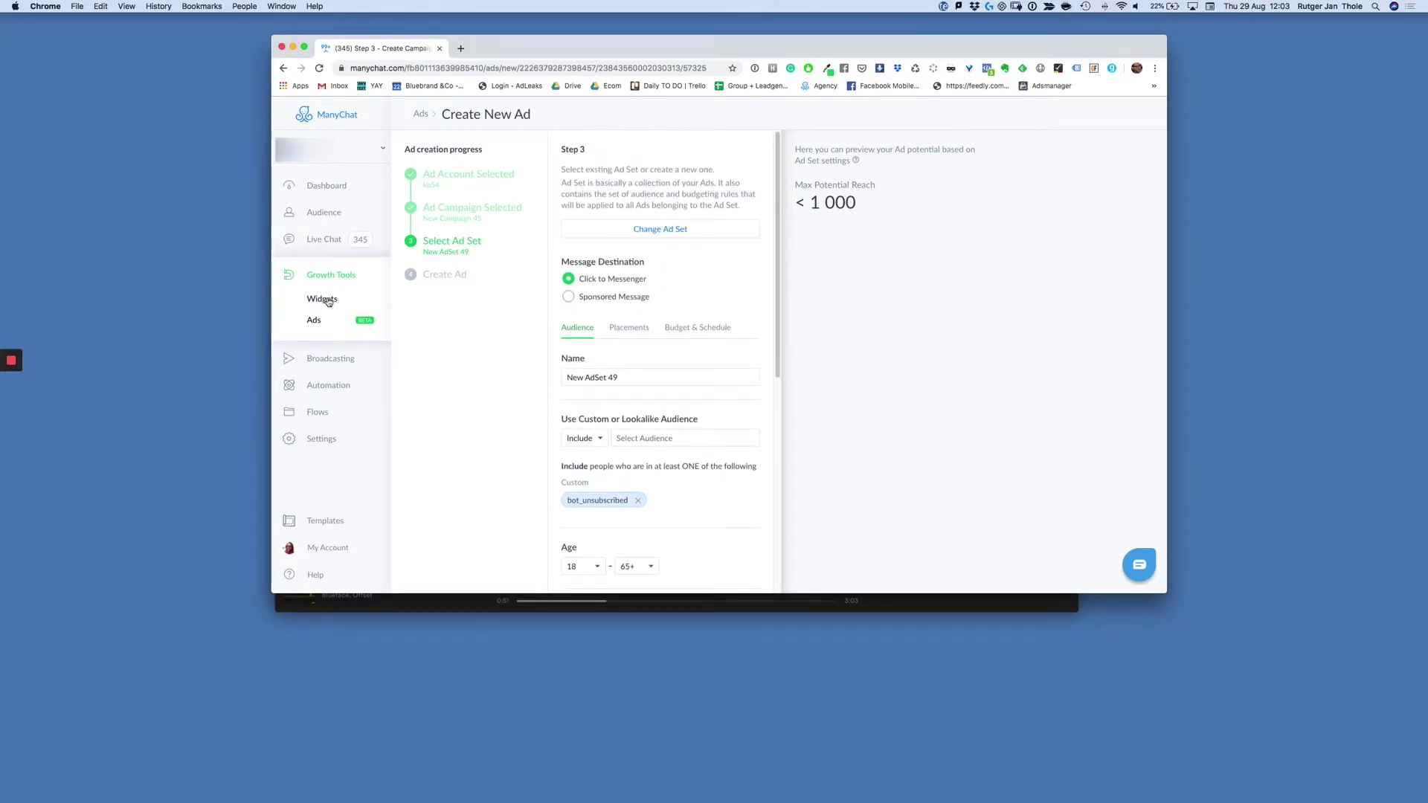
{"action": "left_click", "coordinate": [314, 319]}
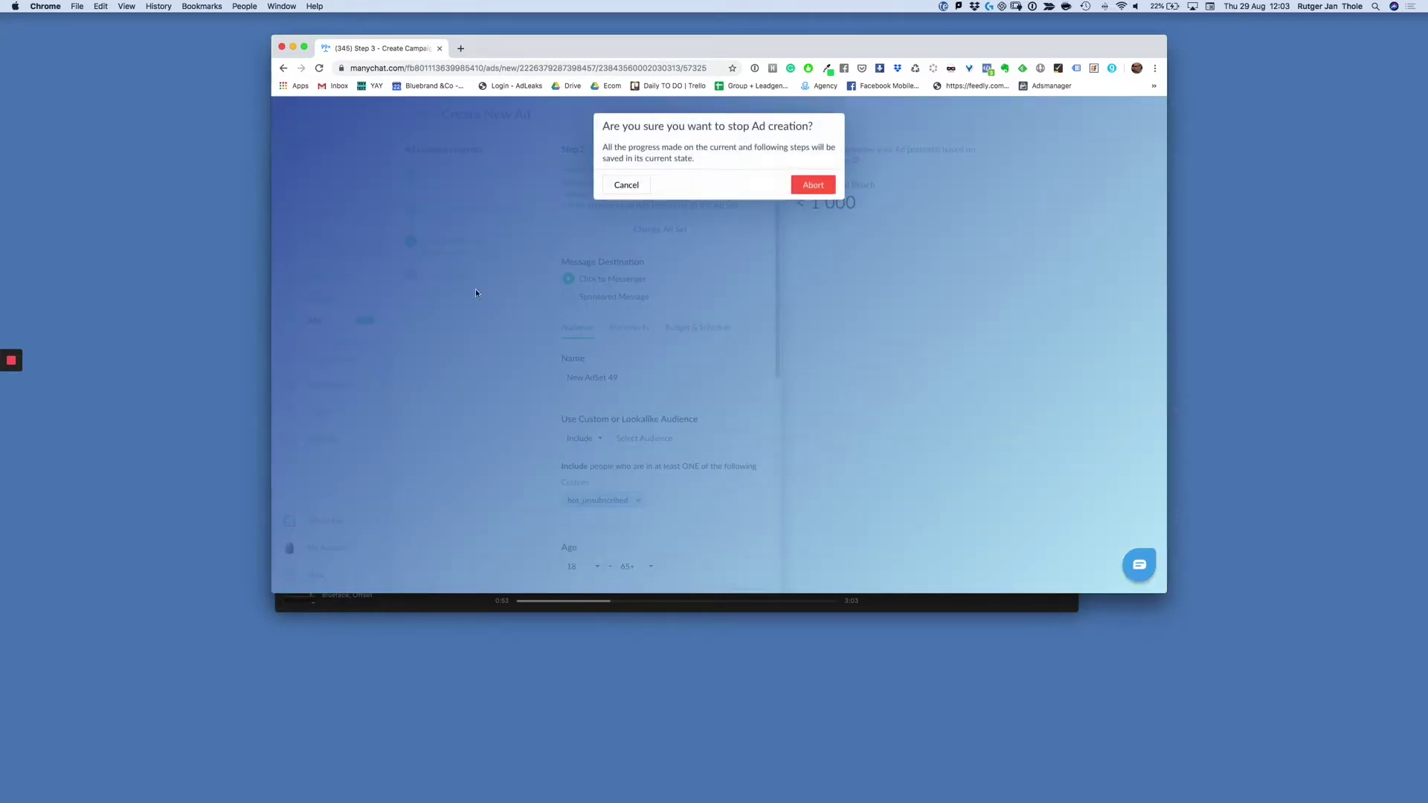
{"action": "left_click", "coordinate": [810, 187]}
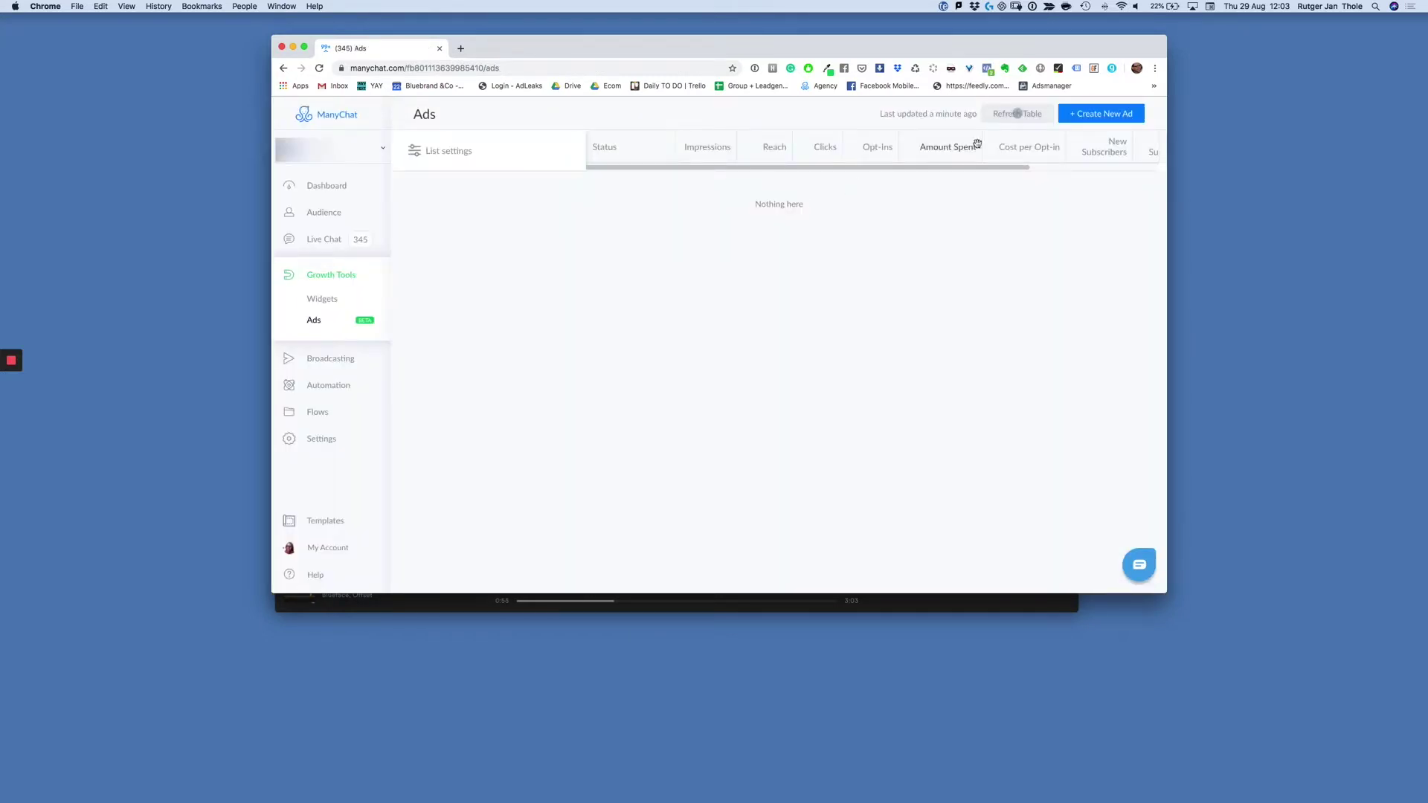
- Start another ad in the kp54 ad account with a new default Messages campaign and a new ad set
{"action": "left_click", "coordinate": [1103, 115]}
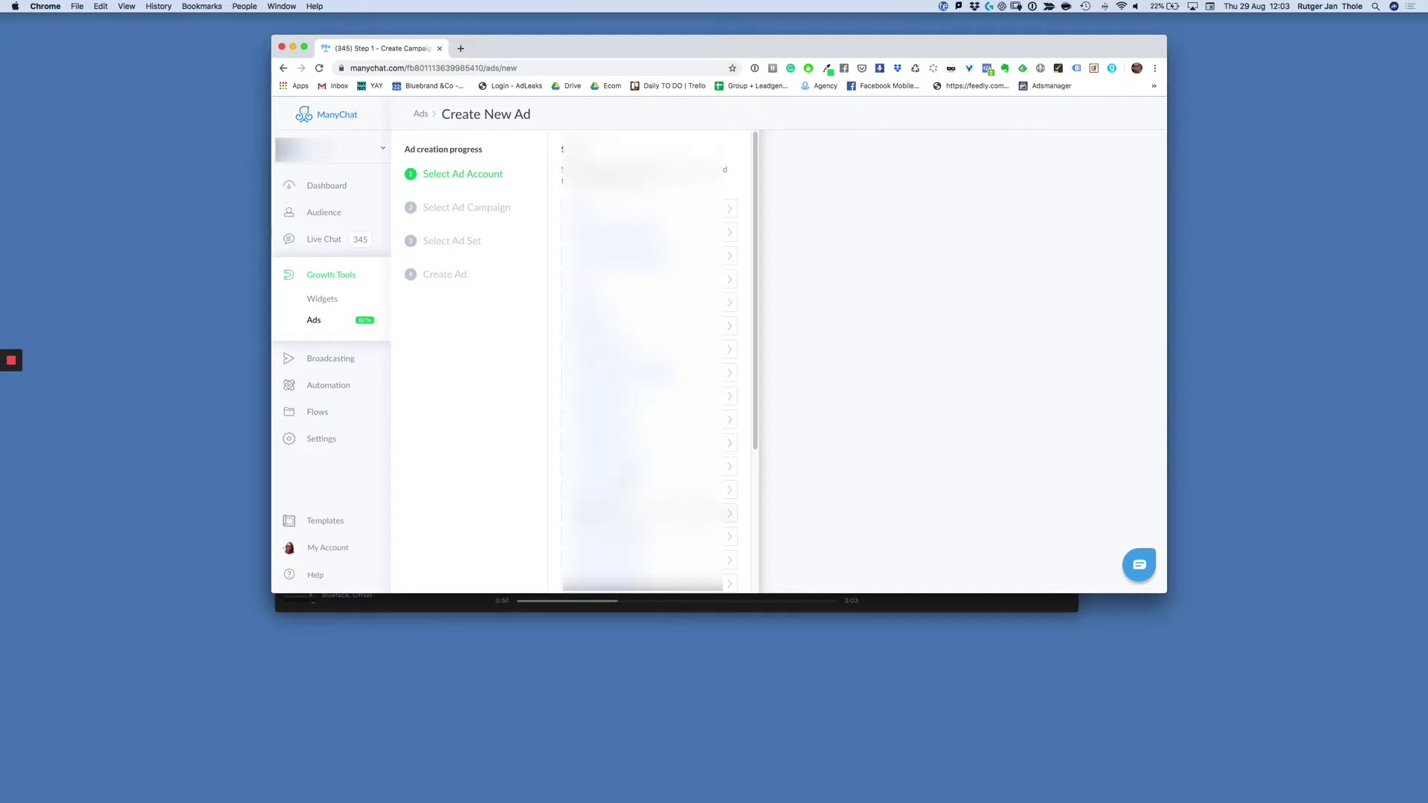
{"action": "left_click", "coordinate": [625, 495]}
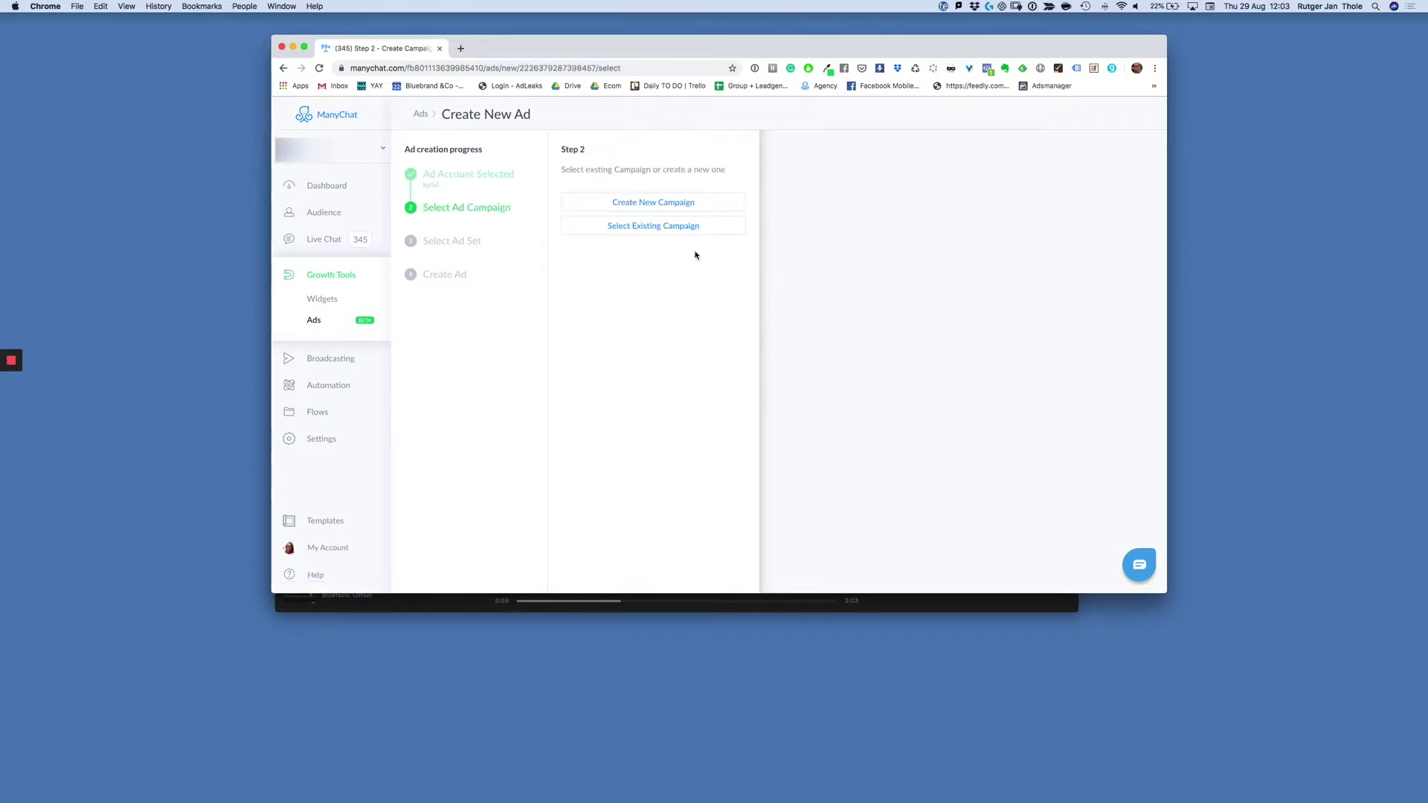
{"action": "left_click", "coordinate": [673, 206]}
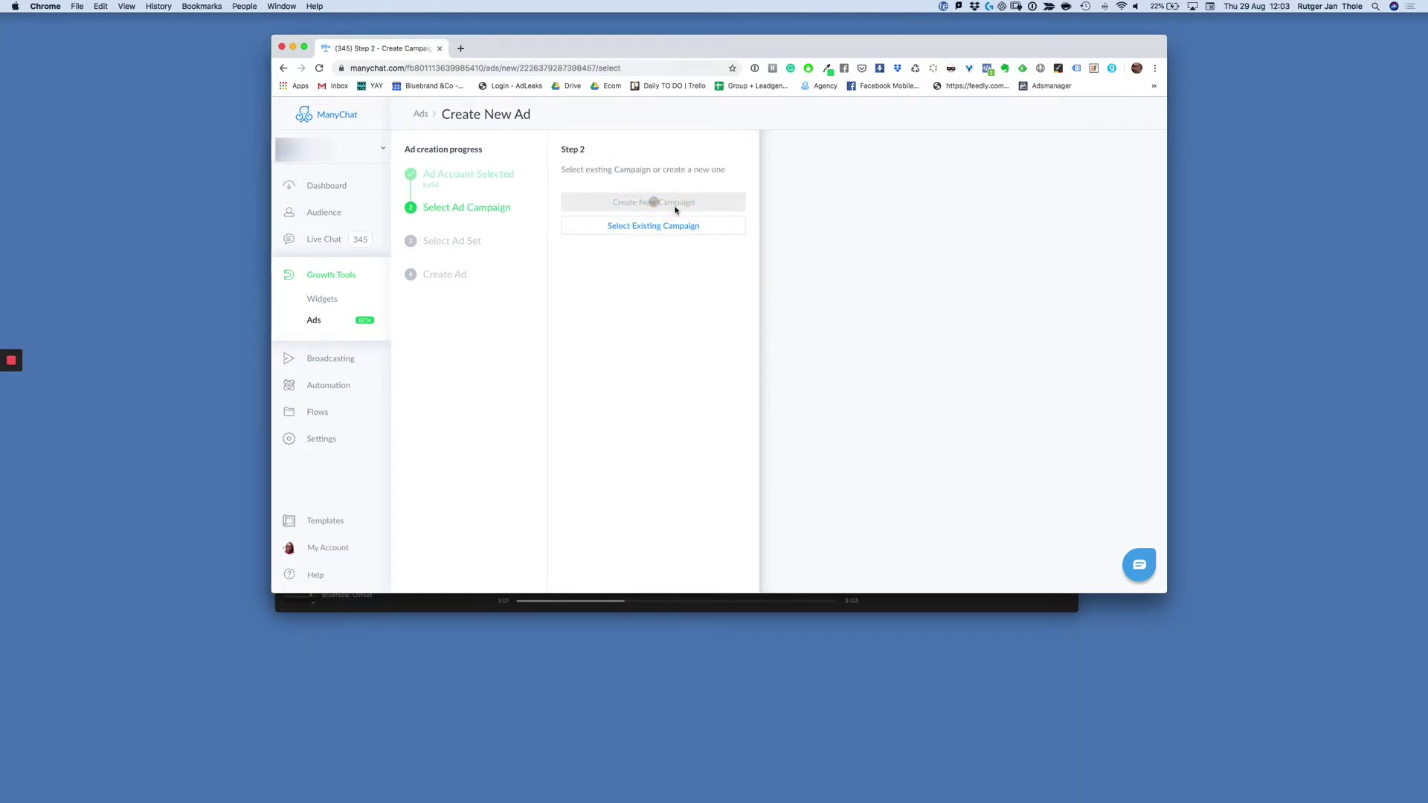
{"action": "left_click", "coordinate": [717, 450]}
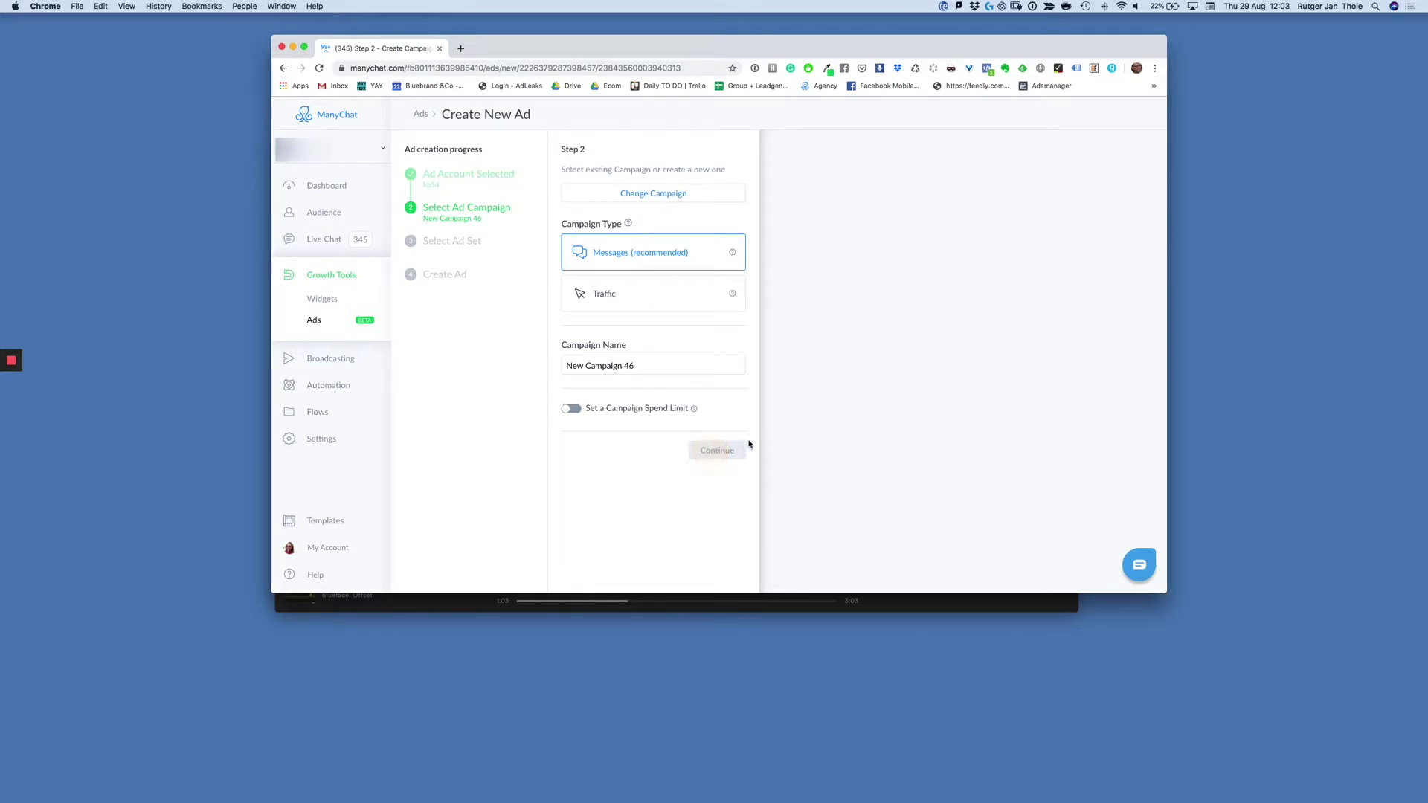
{"action": "left_click", "coordinate": [678, 237]}
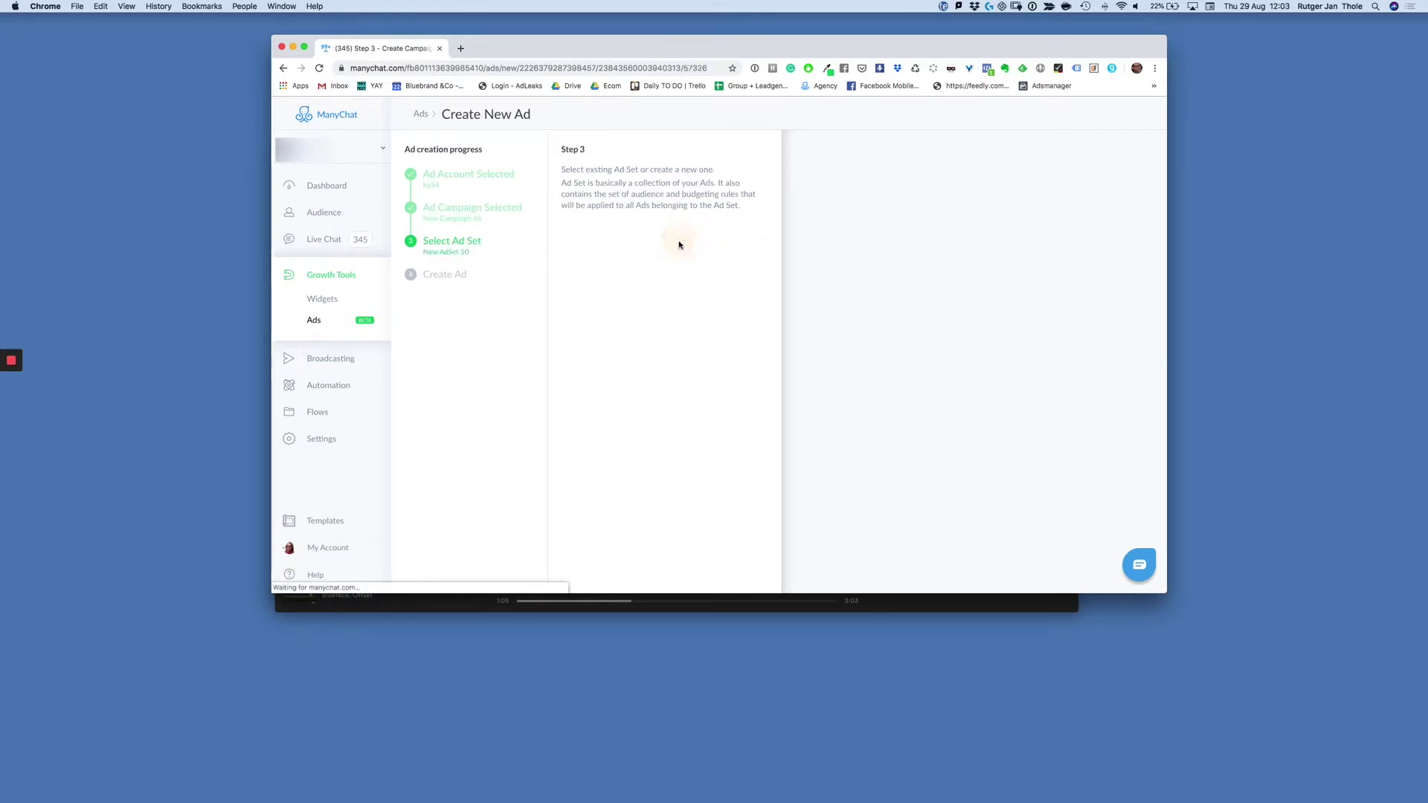
- Start another custom audience from the new ad set's audience targeting and name it bot_purchase
{"action": "scroll", "coordinate": [692, 319], "scroll_direction": "down", "scroll_amount": 2}
{"action": "scroll", "coordinate": [692, 319], "scroll_direction": "down", "scroll_amount": 1}
{"action": "left_click", "coordinate": [647, 337]}
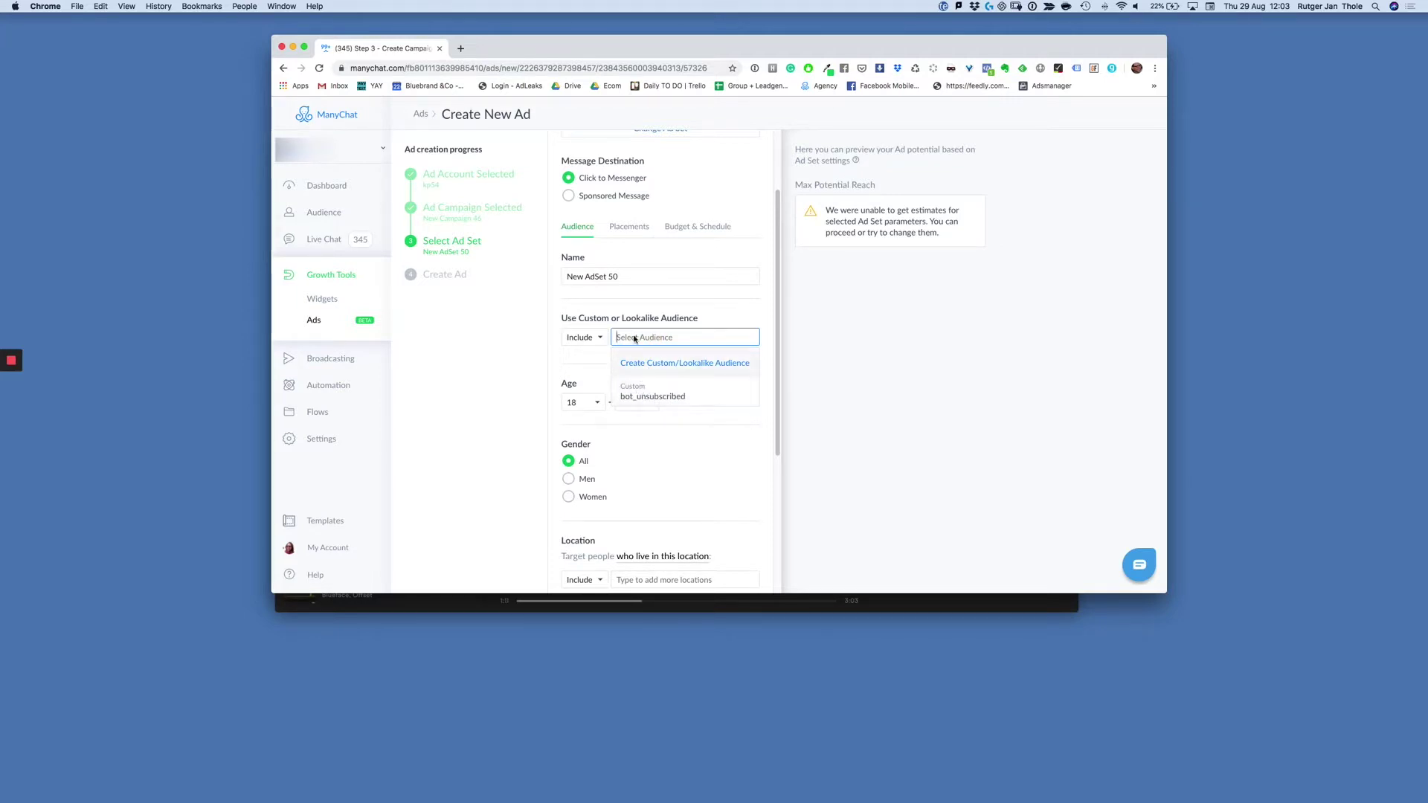
{"action": "left_click", "coordinate": [654, 363]}
{"action": "left_click", "coordinate": [625, 197]}
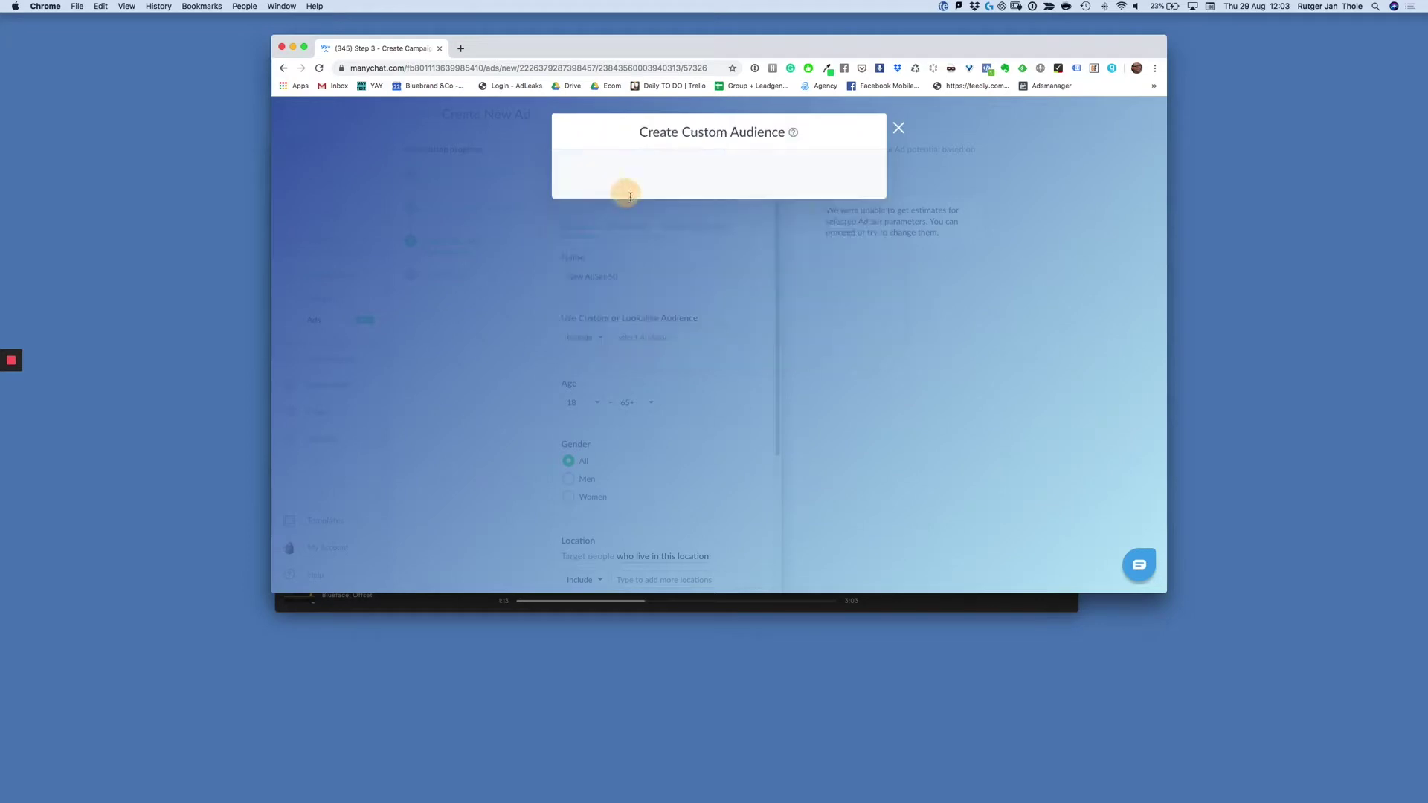
{"action": "type", "text": "bot_purchase"}
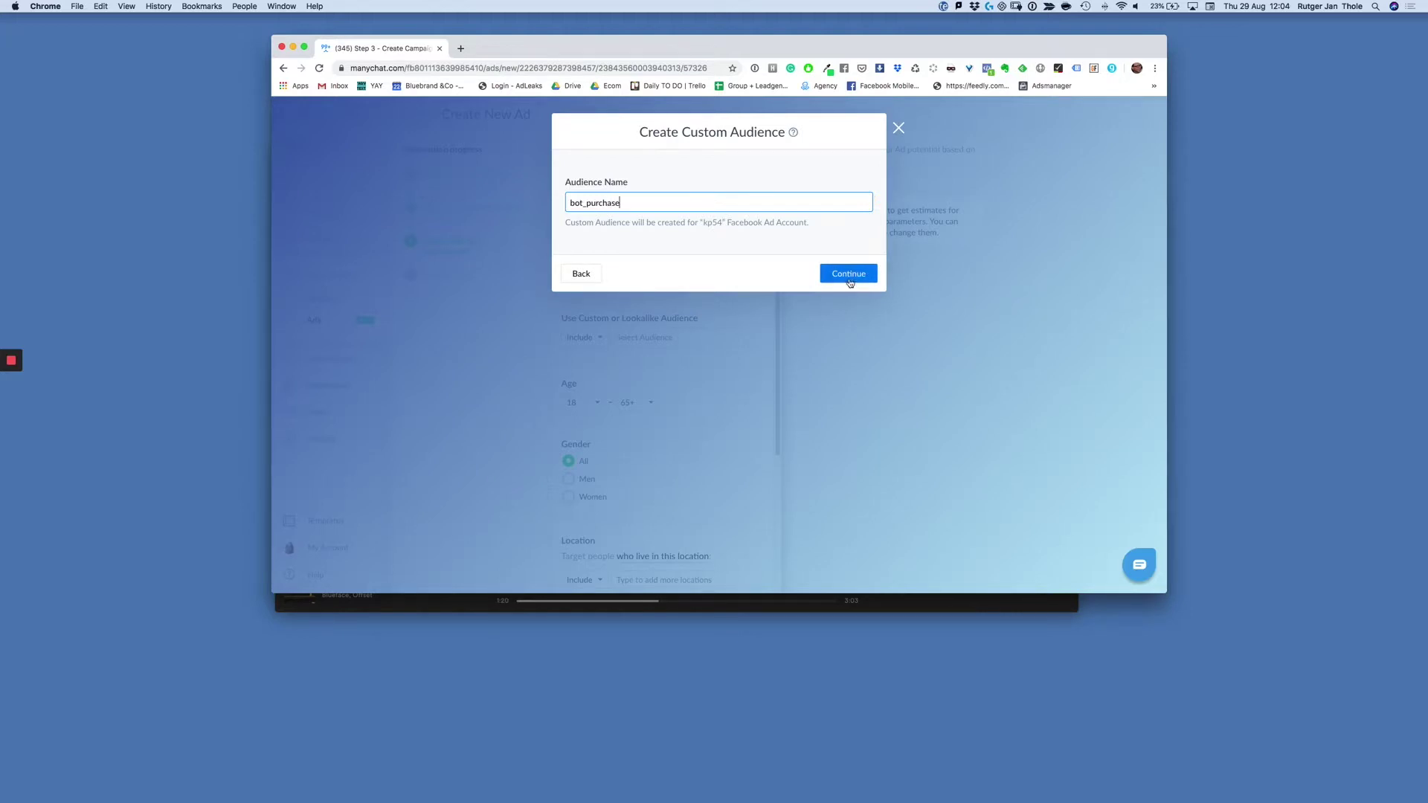
{"action": "left_click", "coordinate": [848, 275]}
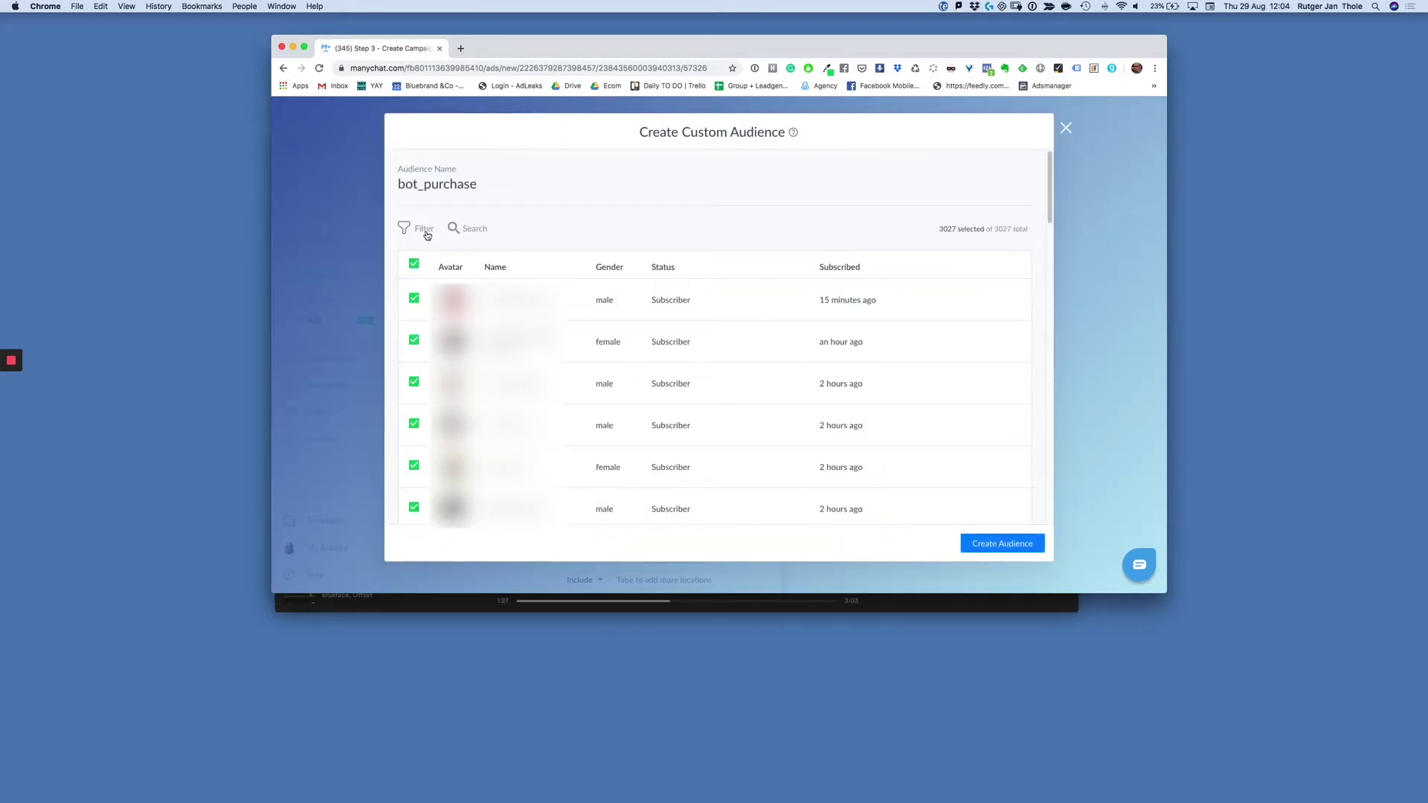
- Filter the bot_purchase audience's subscribers with the condition Tag is pur_quiz
{"action": "left_click", "coordinate": [427, 235]}
{"action": "left_click", "coordinate": [498, 262]}
{"action": "left_click", "coordinate": [487, 260]}
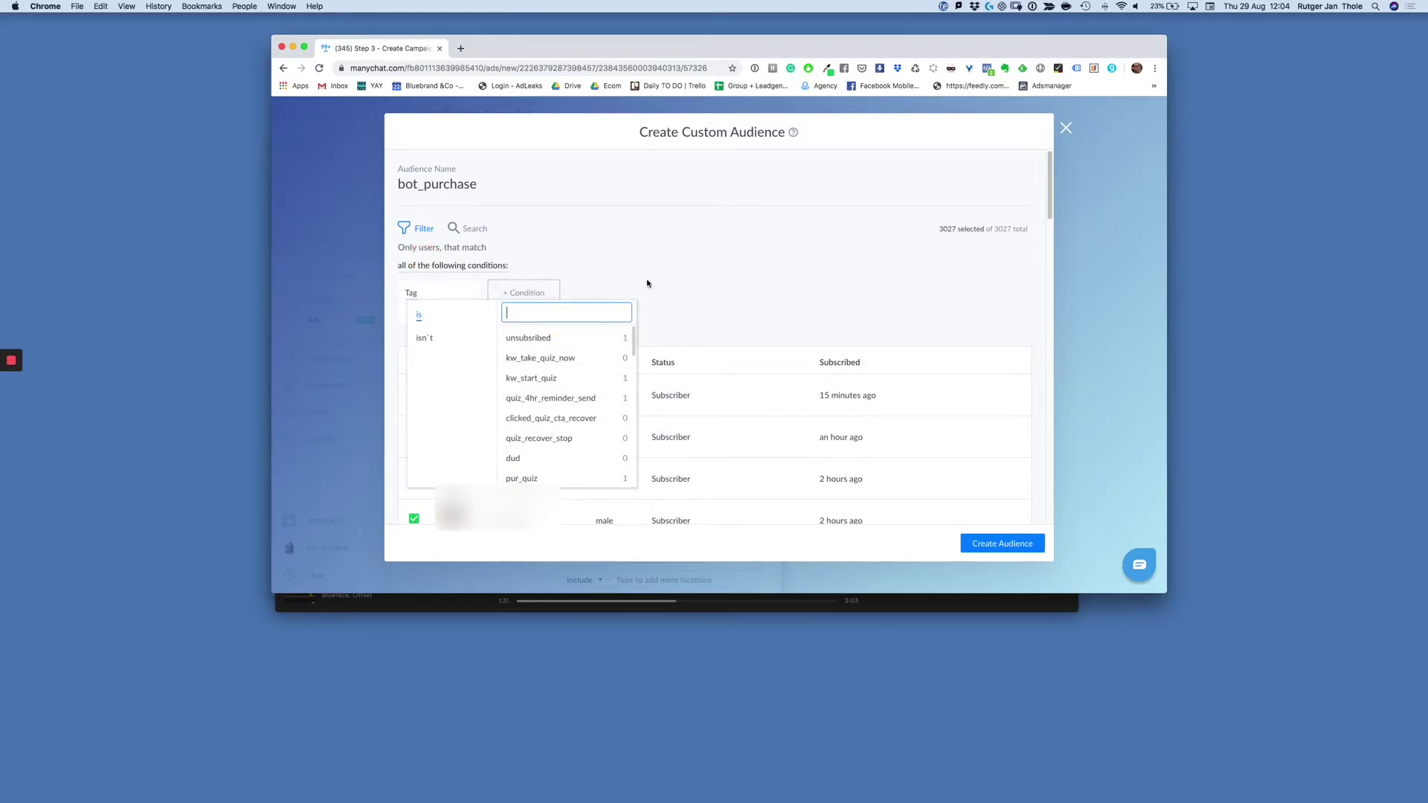
{"action": "left_click", "coordinate": [539, 478]}
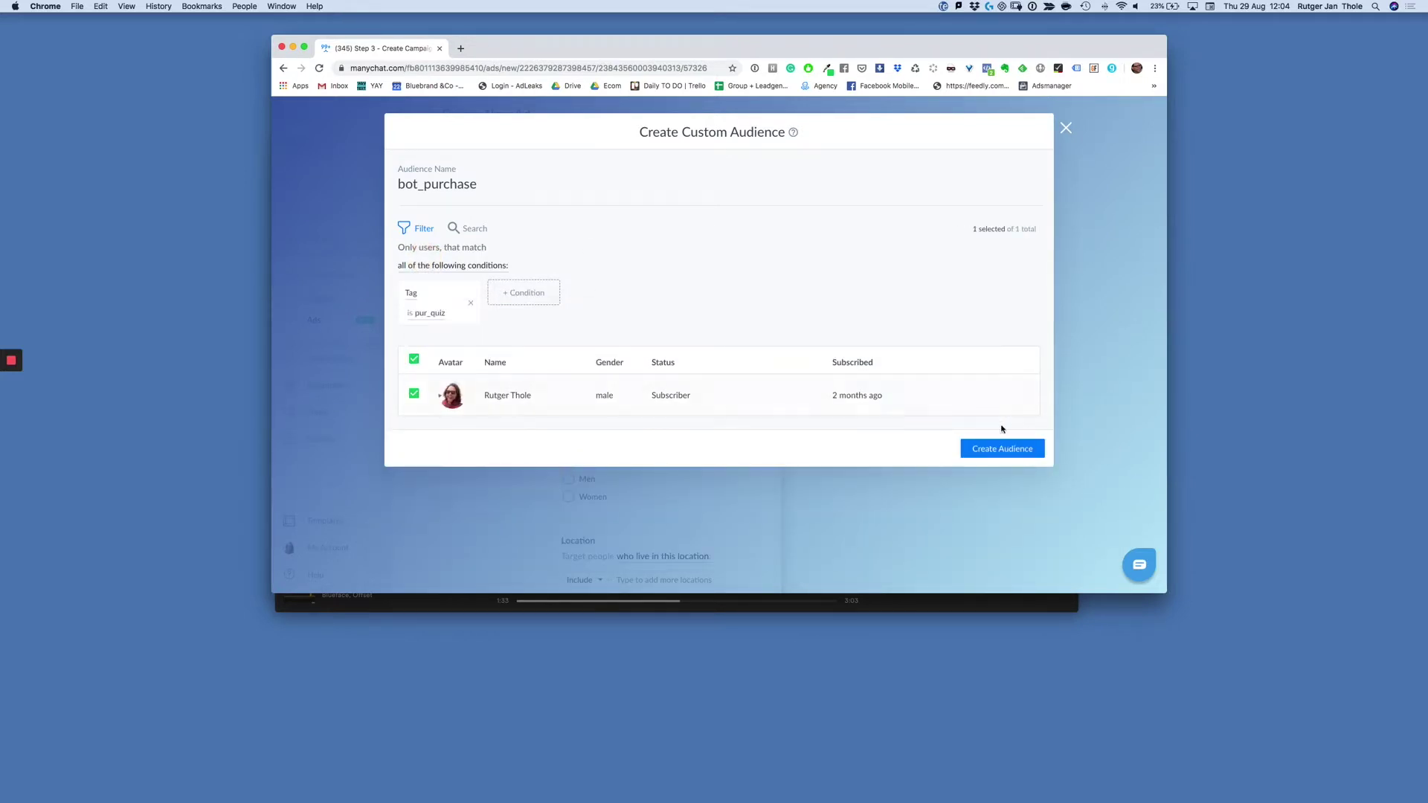
- Create the bot_purchase audience from the selected subscriber and abort the ad creation to go to the automation section
{"action": "left_click", "coordinate": [1003, 451]}
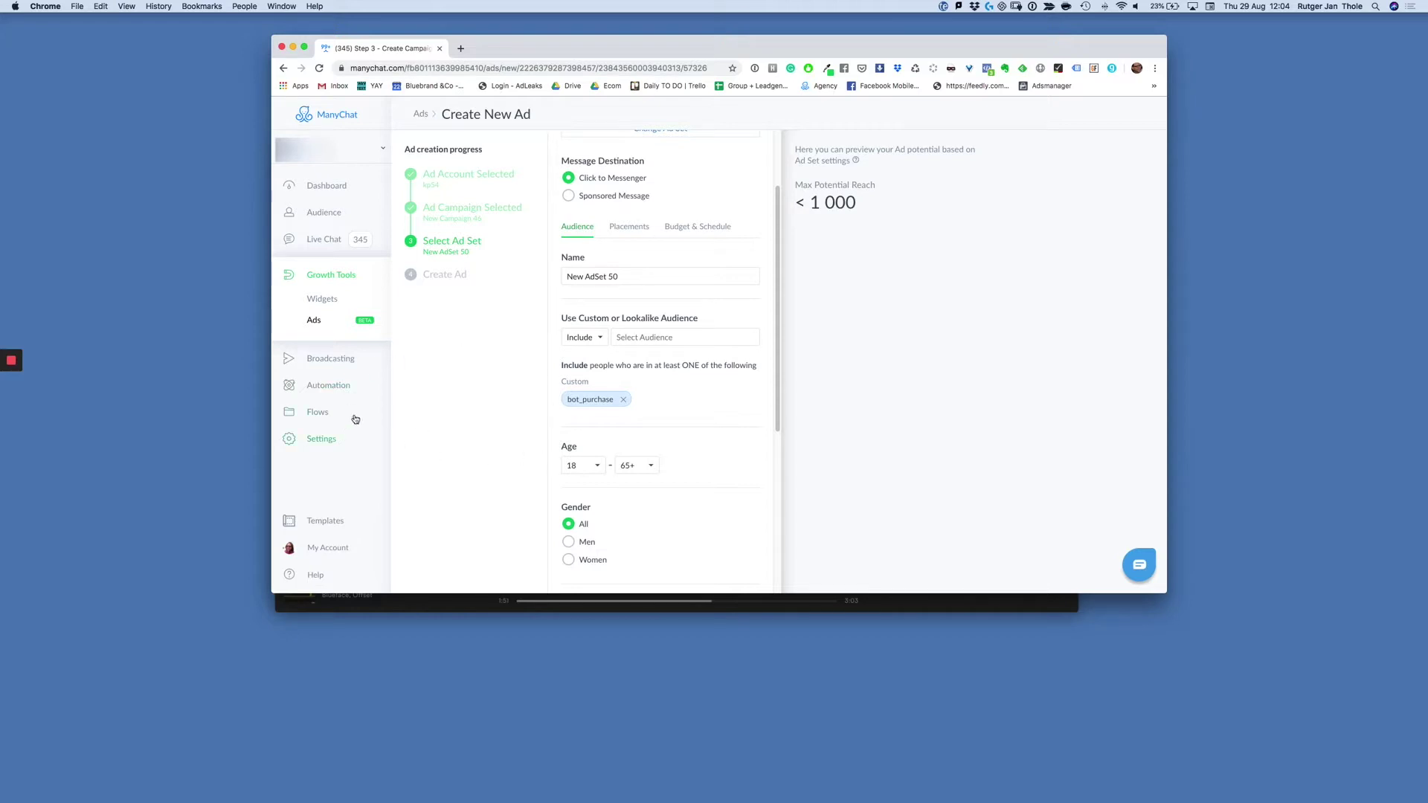
{"action": "left_click", "coordinate": [323, 395]}
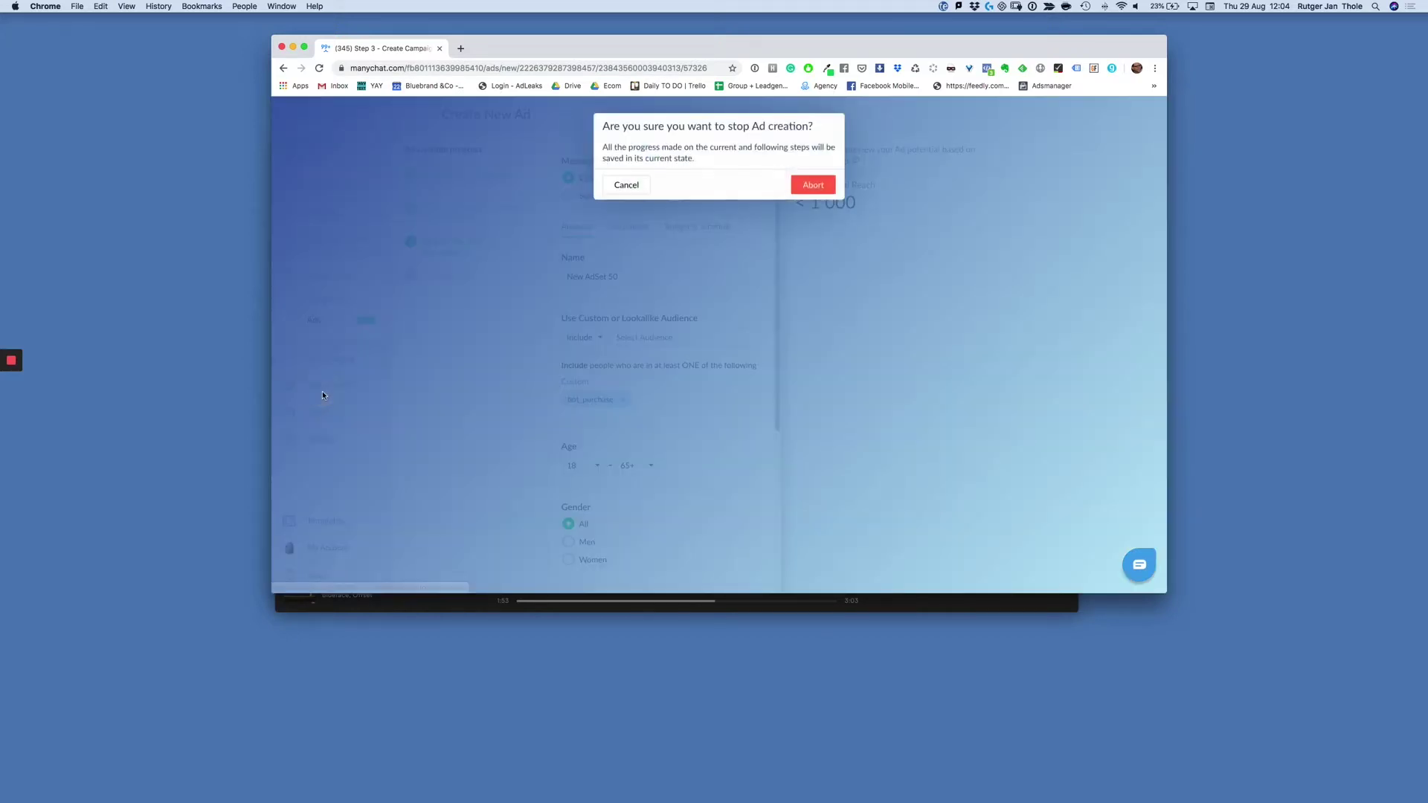
{"action": "left_click", "coordinate": [821, 188]}
{"action": "left_click", "coordinate": [823, 190]}
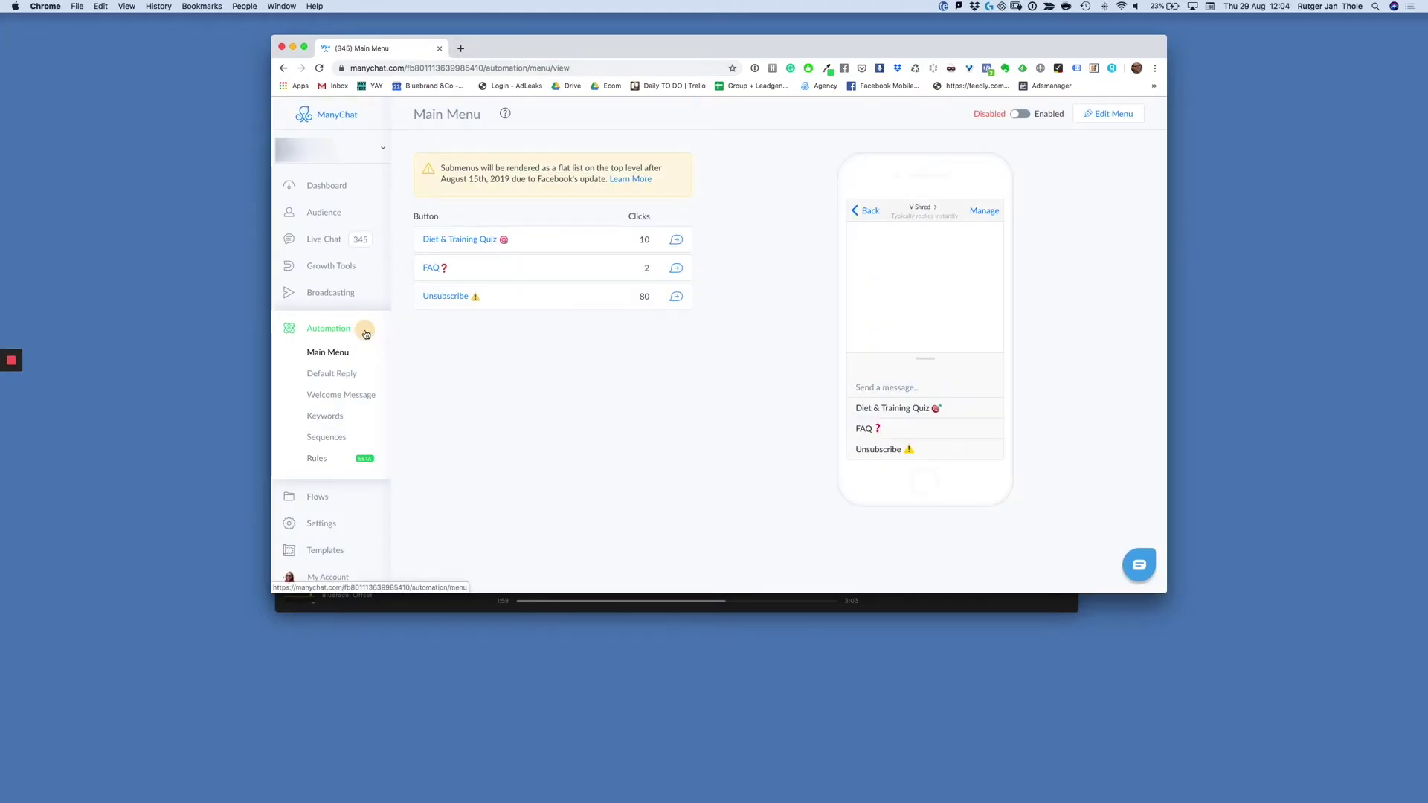
- Create a new custom automation rule triggered when the tag unsubsribed is applied
{"action": "left_click", "coordinate": [321, 461]}
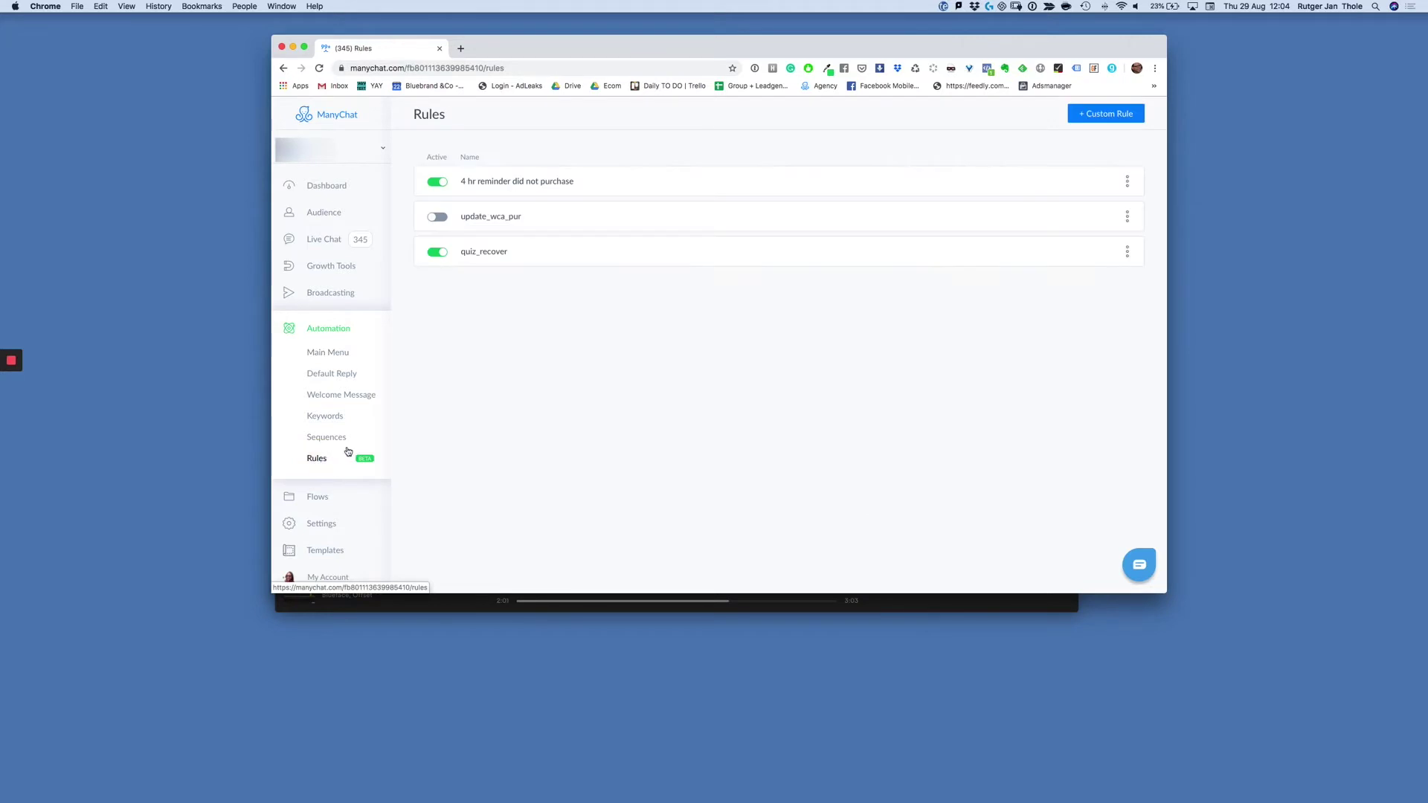
{"action": "left_click", "coordinate": [1094, 115]}
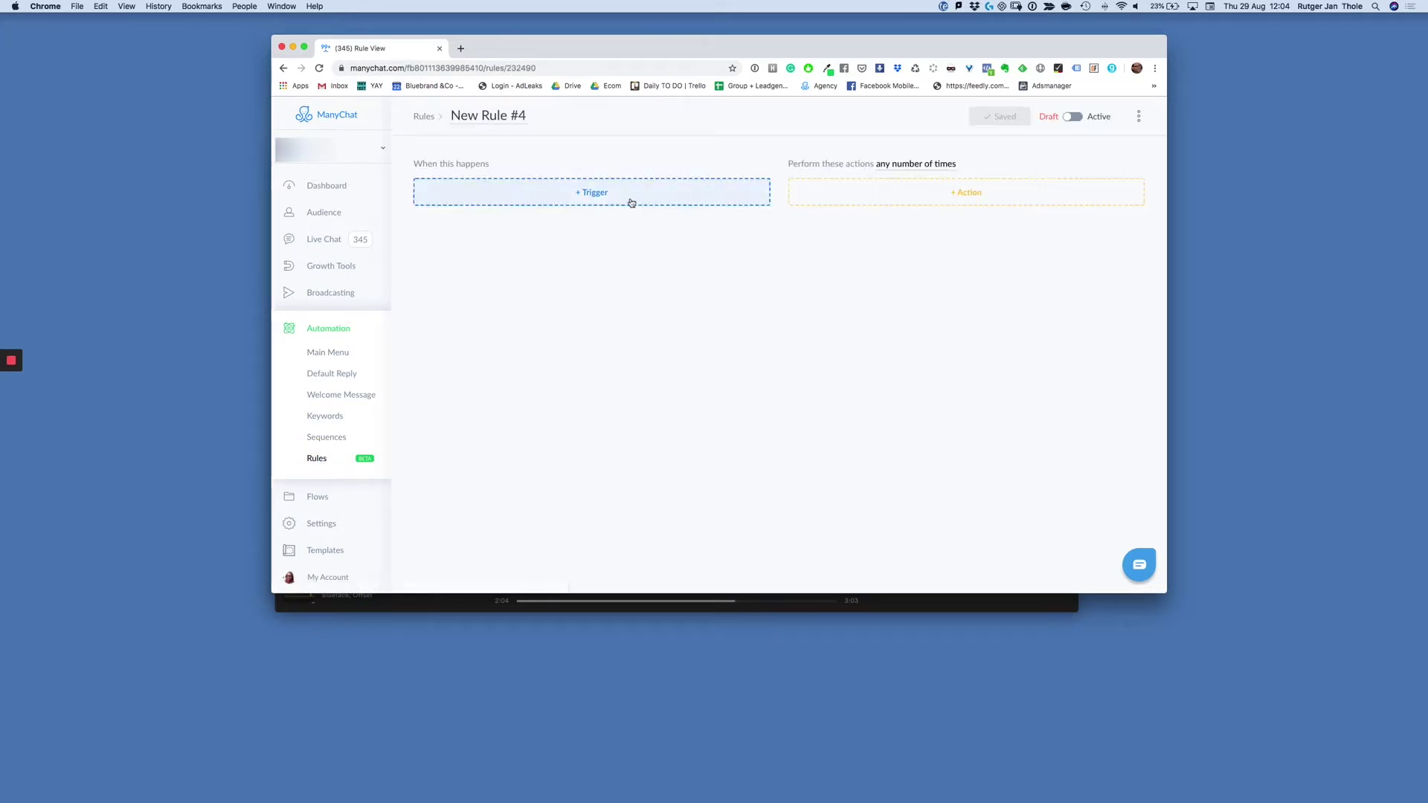
{"action": "left_click", "coordinate": [522, 200]}
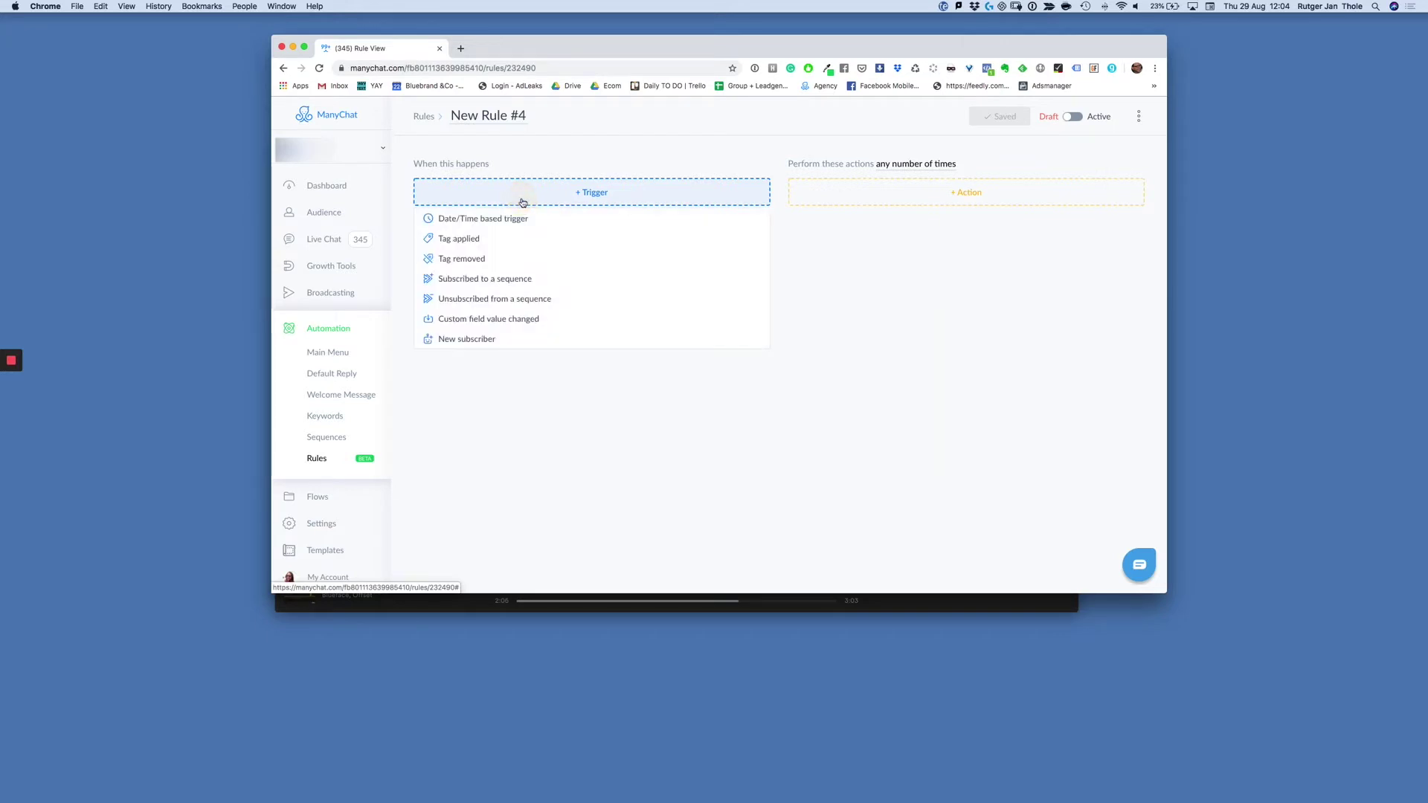
{"action": "left_click", "coordinate": [469, 239]}
{"action": "left_click", "coordinate": [468, 211]}
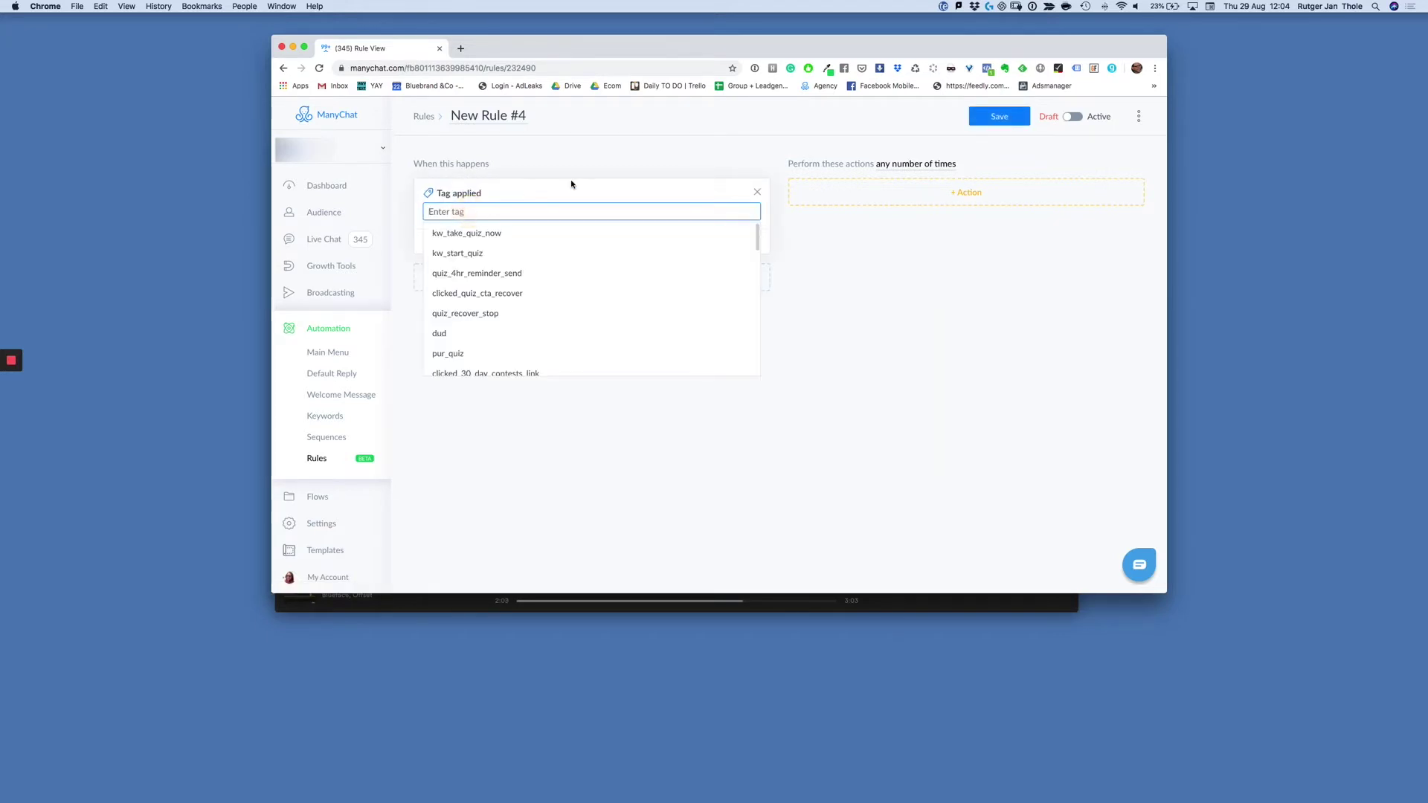
{"action": "type", "text": "un"}
{"action": "key", "text": "Down"}
{"action": "key", "text": "Down"}
{"action": "key", "text": "Down"}
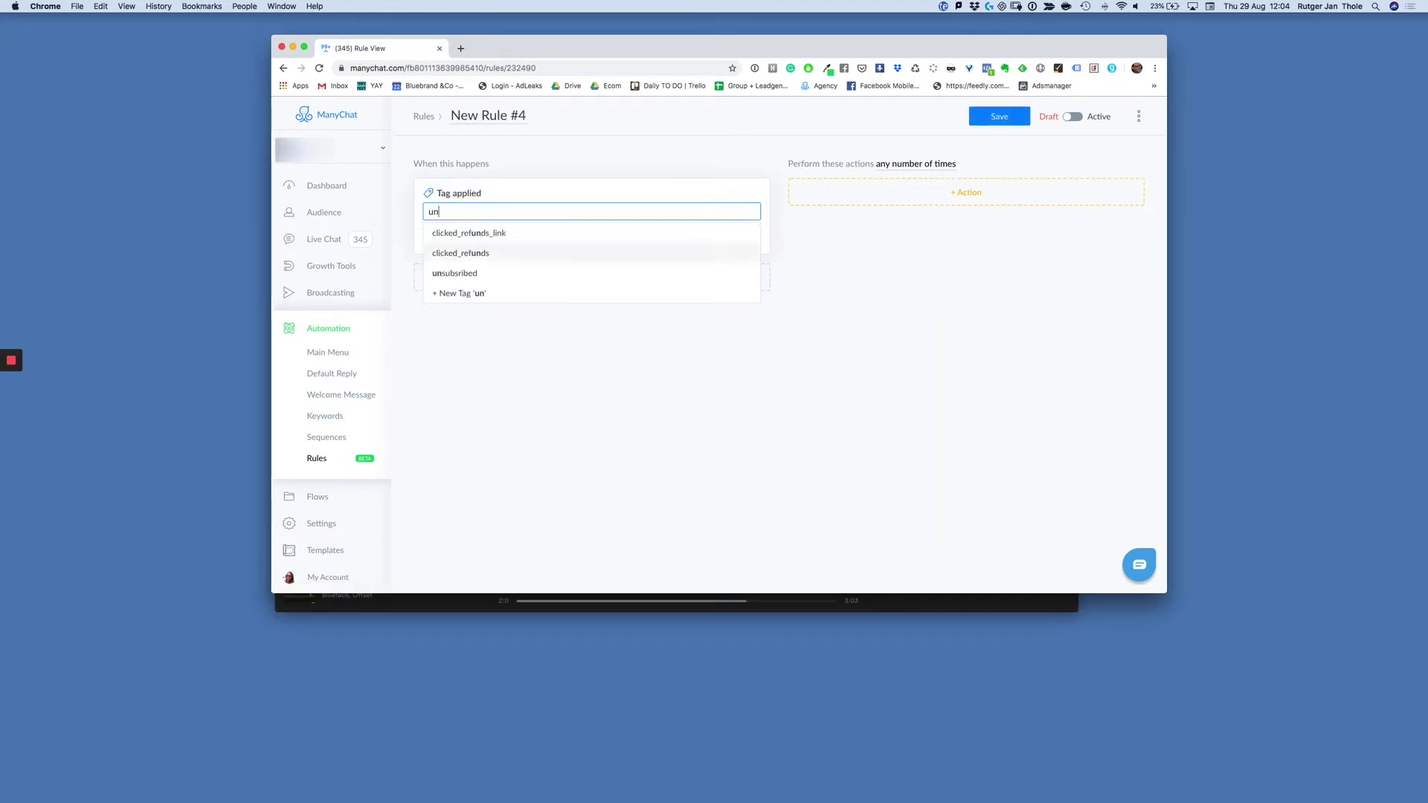
{"action": "key", "text": "Return"}
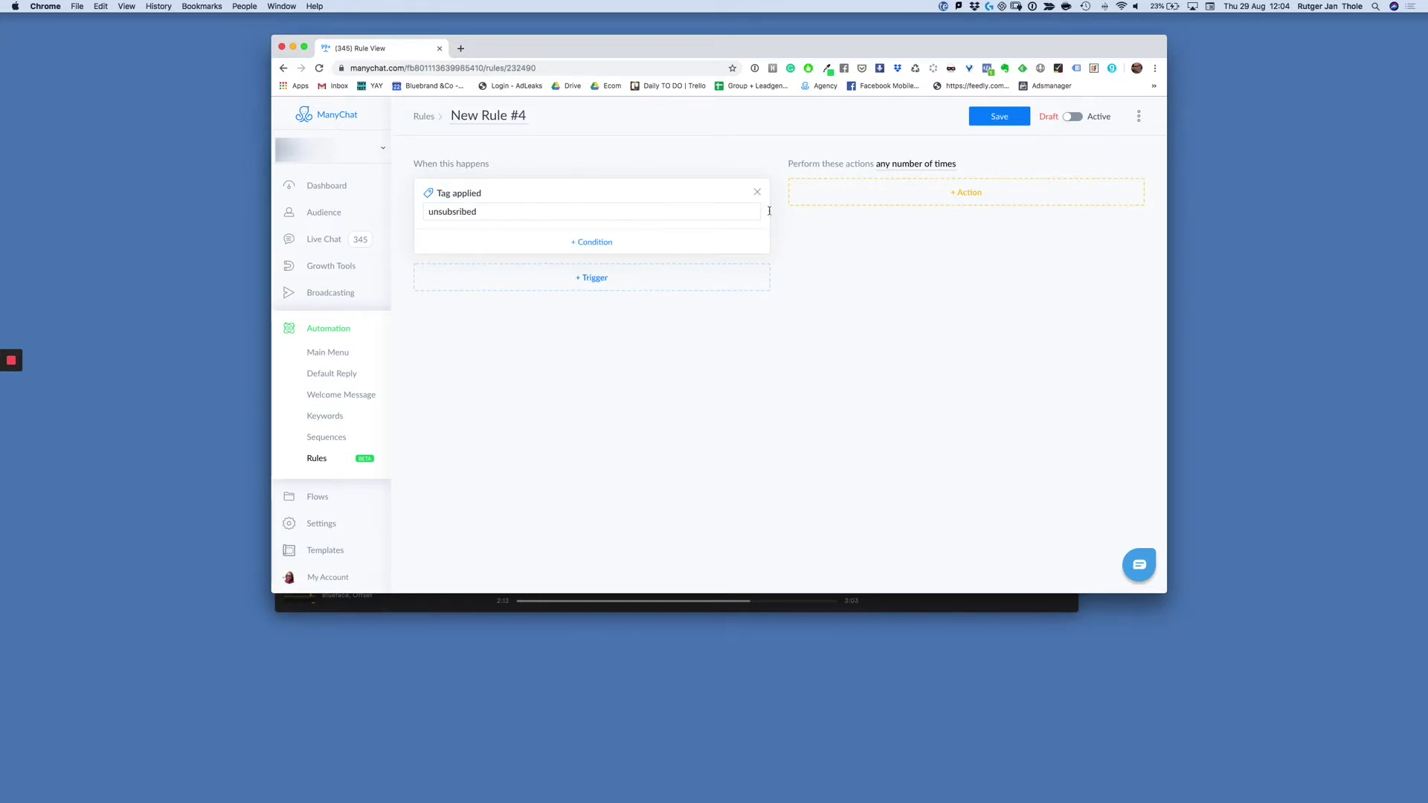
- Add a Facebook Custom Audience action that adds the subscriber to bot_unsubscribed in the kp54 ad account
{"action": "left_click", "coordinate": [900, 195]}
{"action": "scroll", "coordinate": [901, 238], "scroll_direction": "down", "scroll_amount": 5}
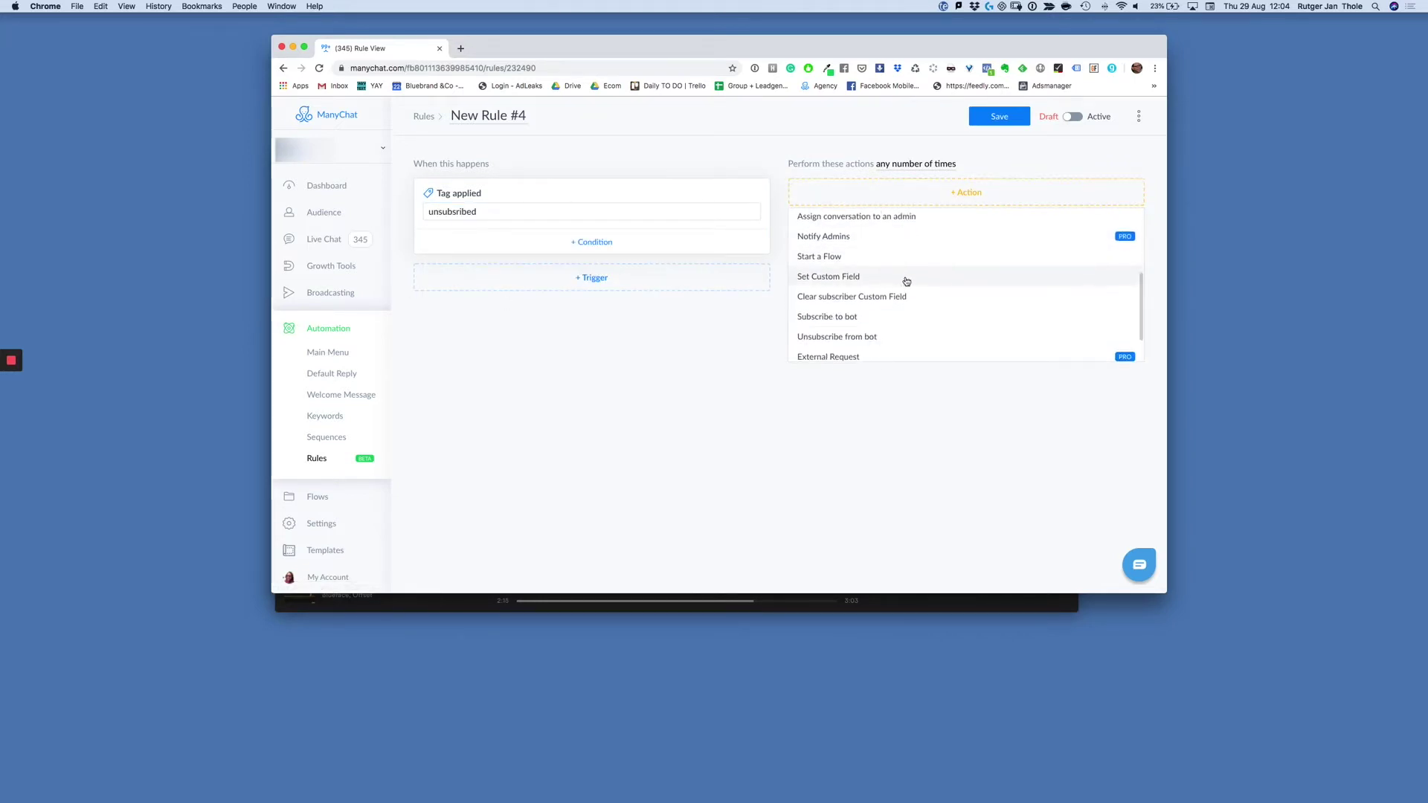
{"action": "scroll", "coordinate": [905, 298], "scroll_direction": "down", "scroll_amount": 3}
{"action": "left_click", "coordinate": [885, 356]}
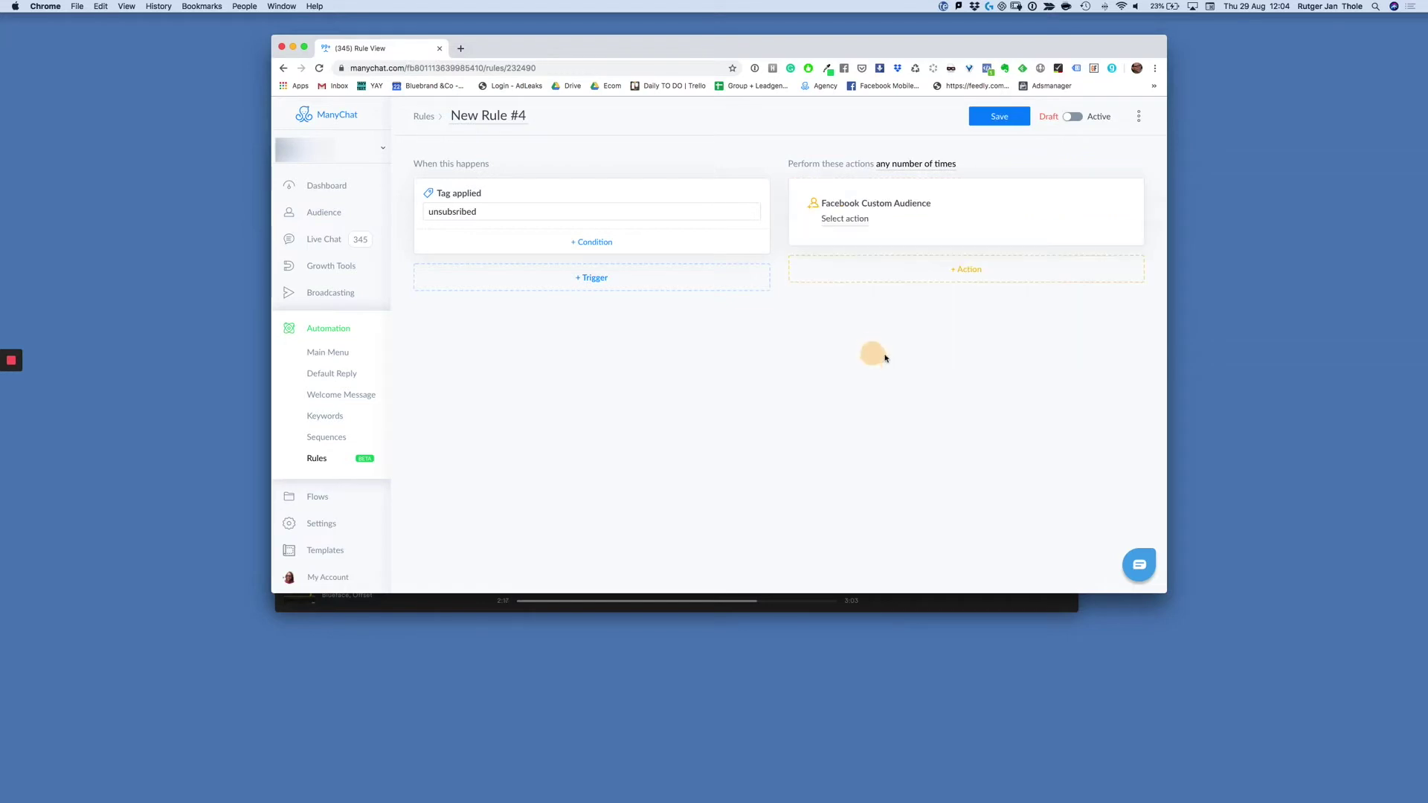
{"action": "left_click", "coordinate": [839, 220]}
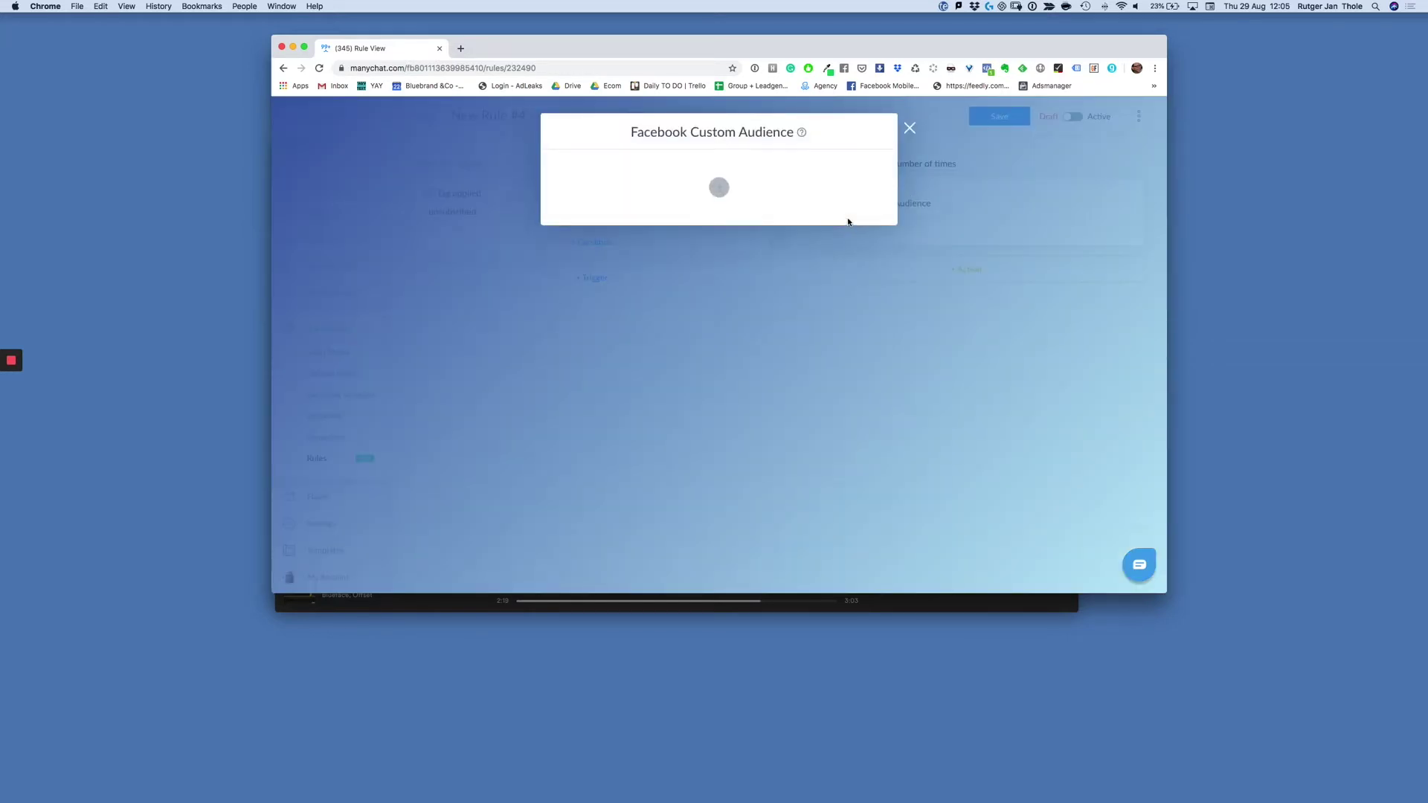
{"action": "left_click", "coordinate": [572, 201]}
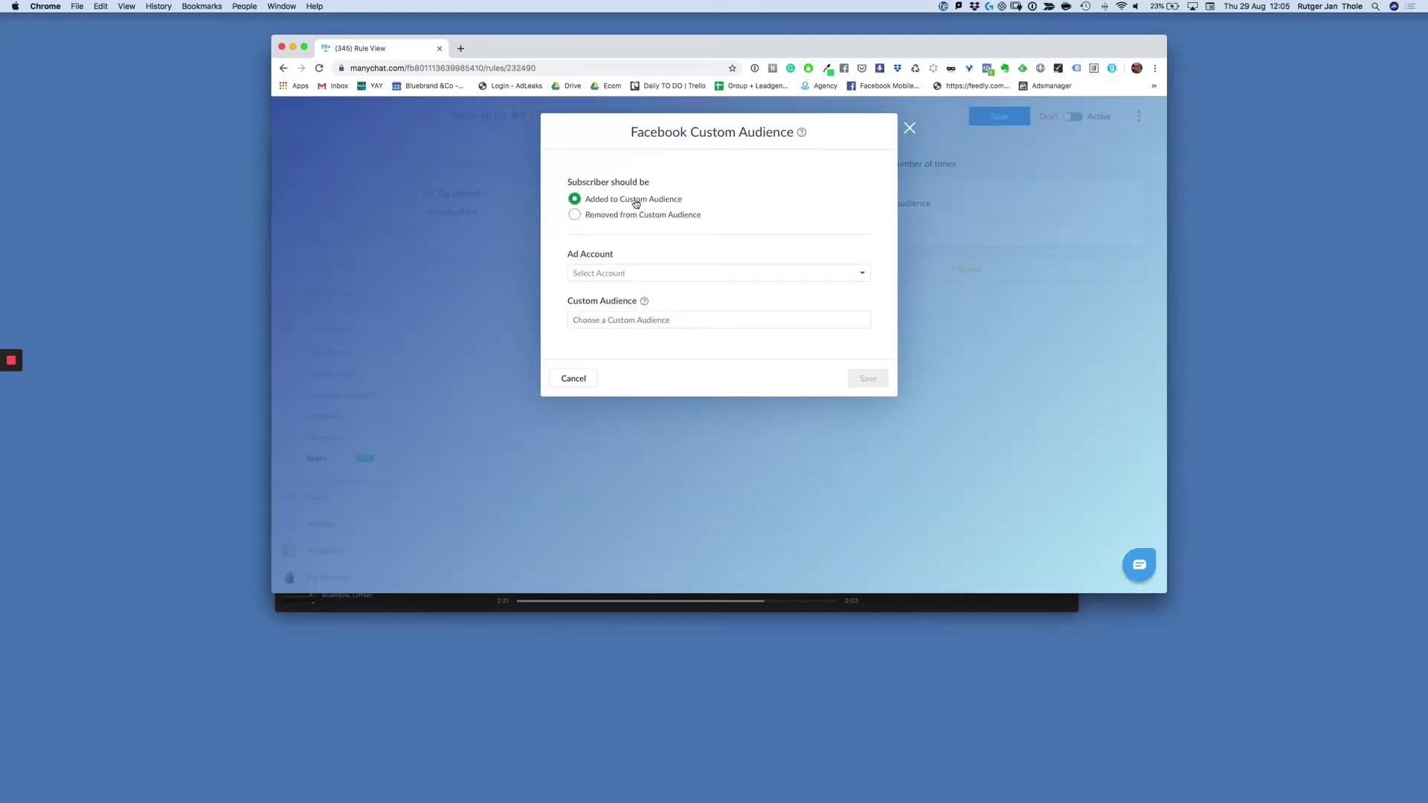
{"action": "left_click", "coordinate": [644, 273]}
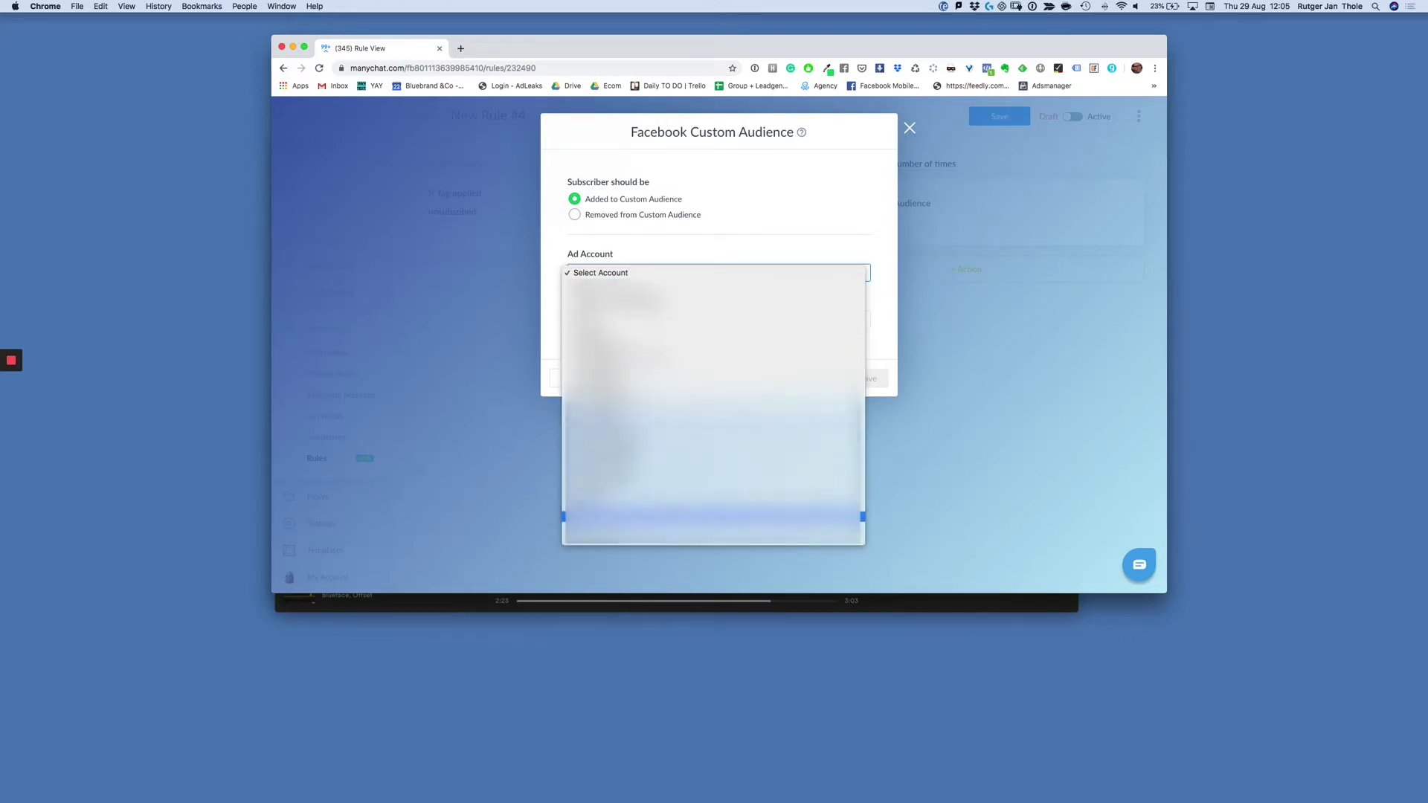
{"action": "left_click", "coordinate": [755, 444]}
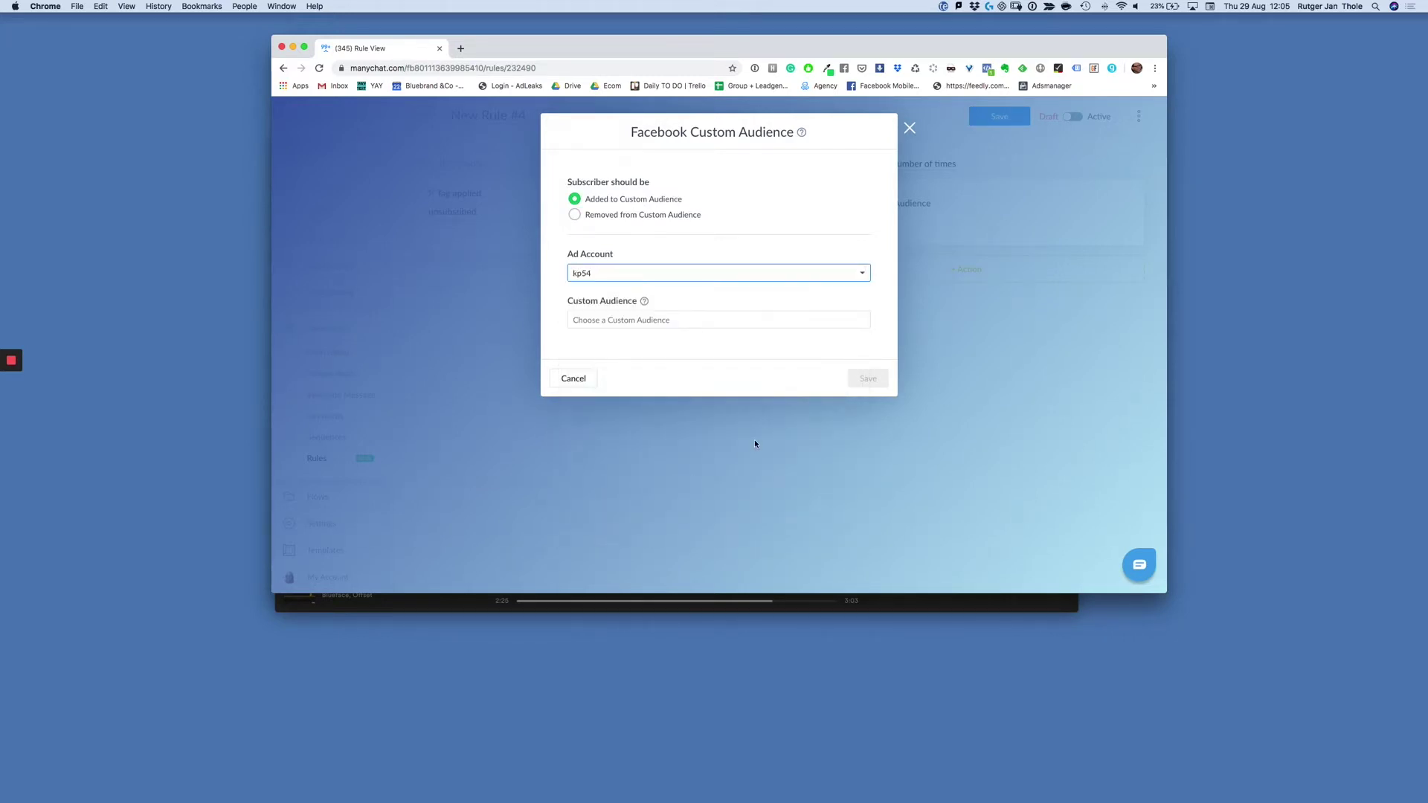
{"action": "left_click", "coordinate": [694, 320]}
{"action": "left_click", "coordinate": [621, 378]}
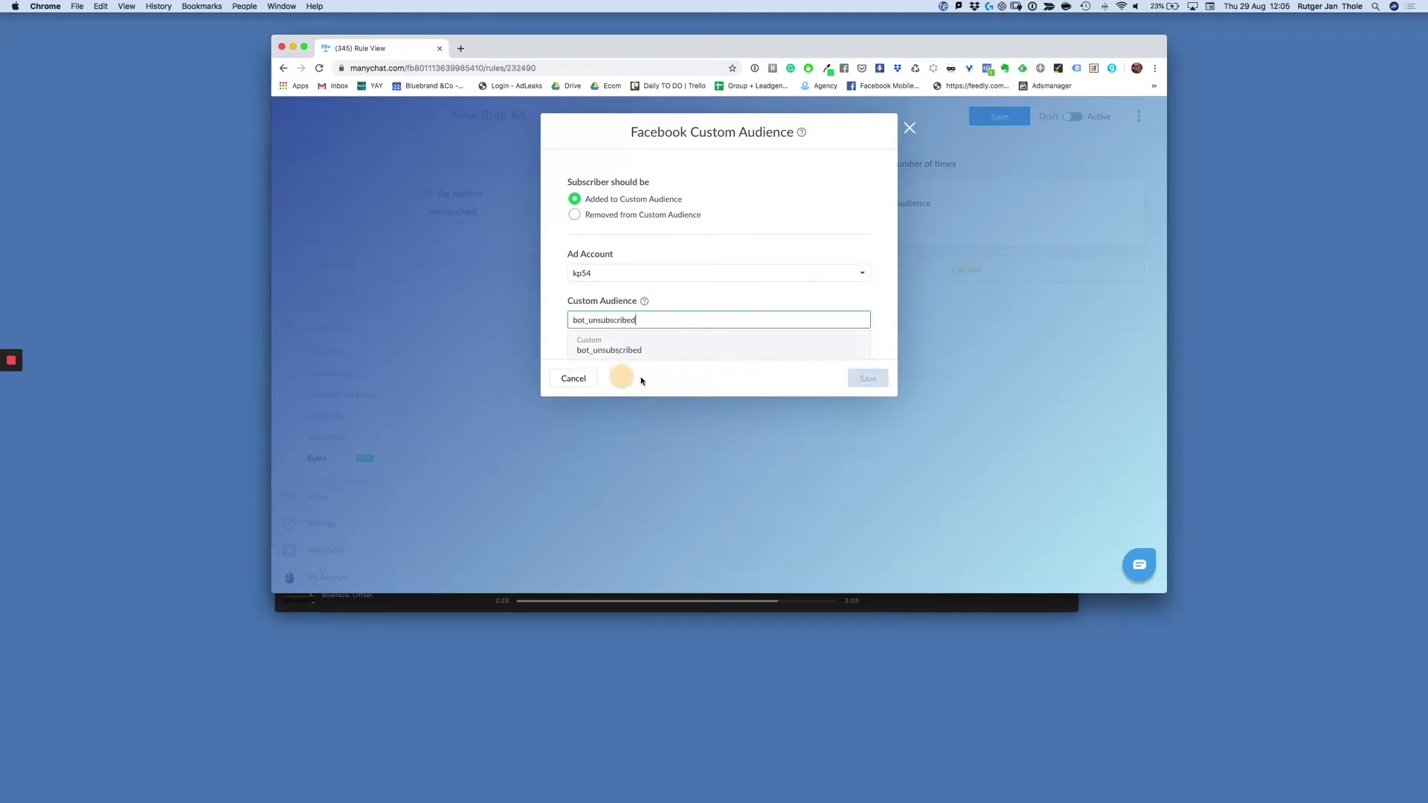
{"action": "left_click", "coordinate": [868, 377]}
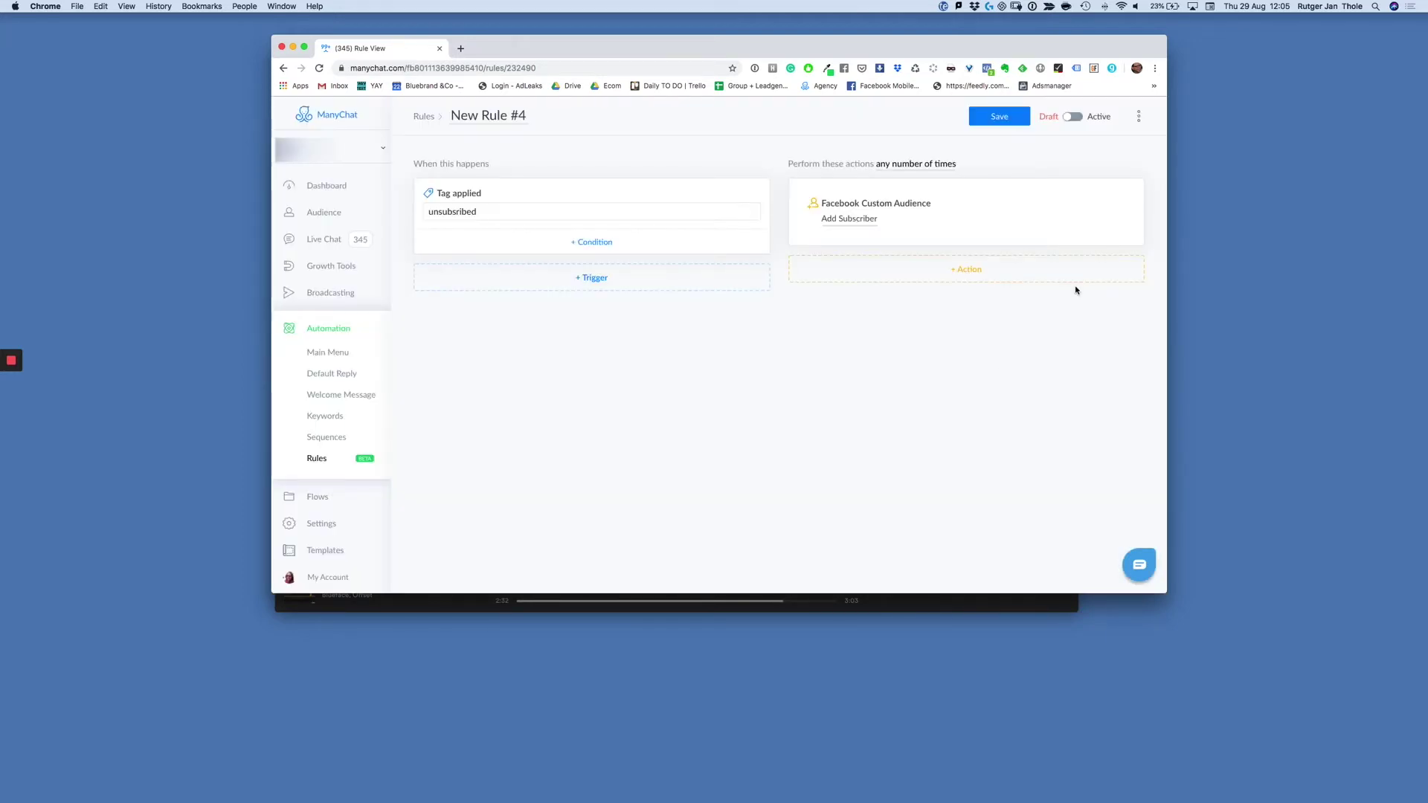
- Save and activate the unsubscribe rule and rename it wca_unsubscribed
{"action": "left_click", "coordinate": [1020, 118]}
{"action": "left_click", "coordinate": [1079, 176]}
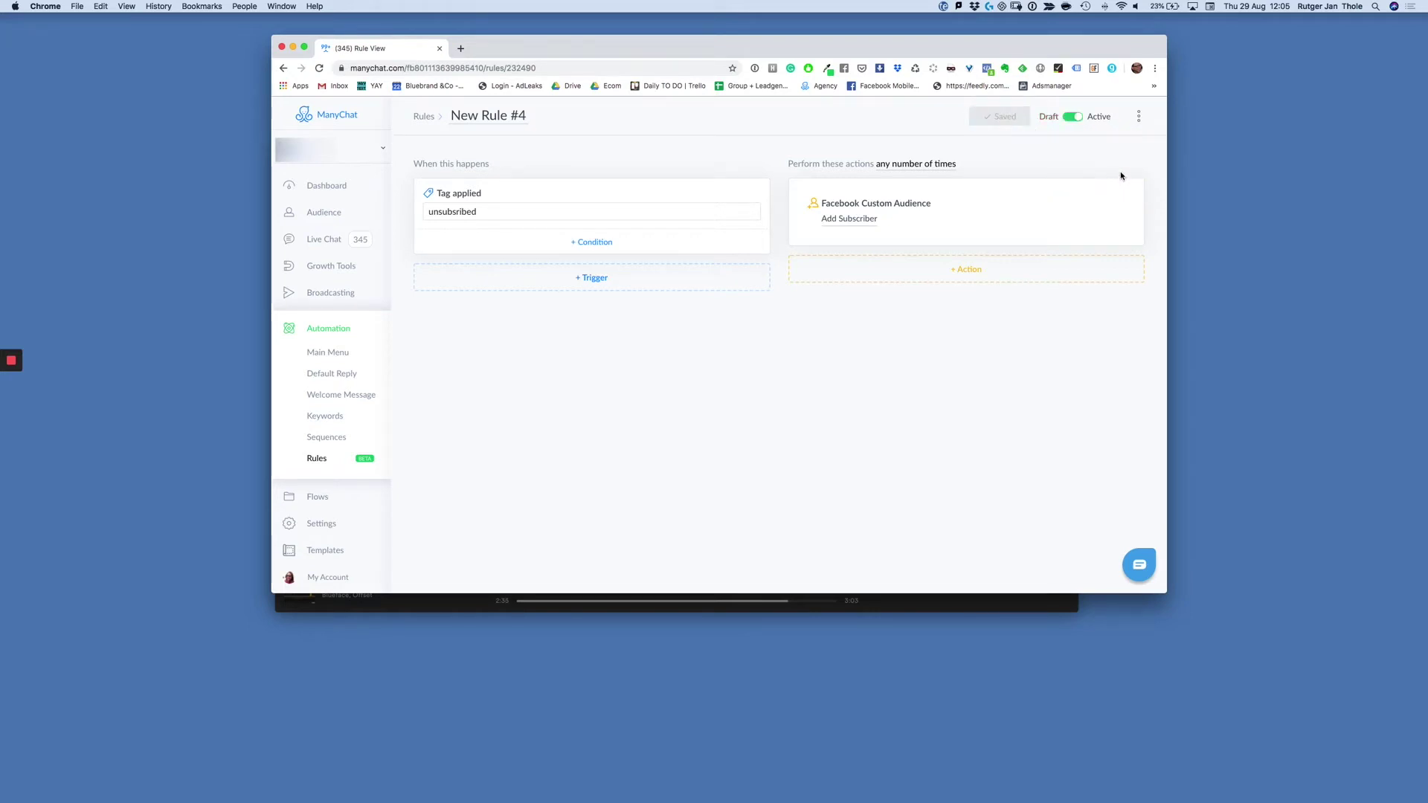
{"action": "left_click", "coordinate": [483, 121]}
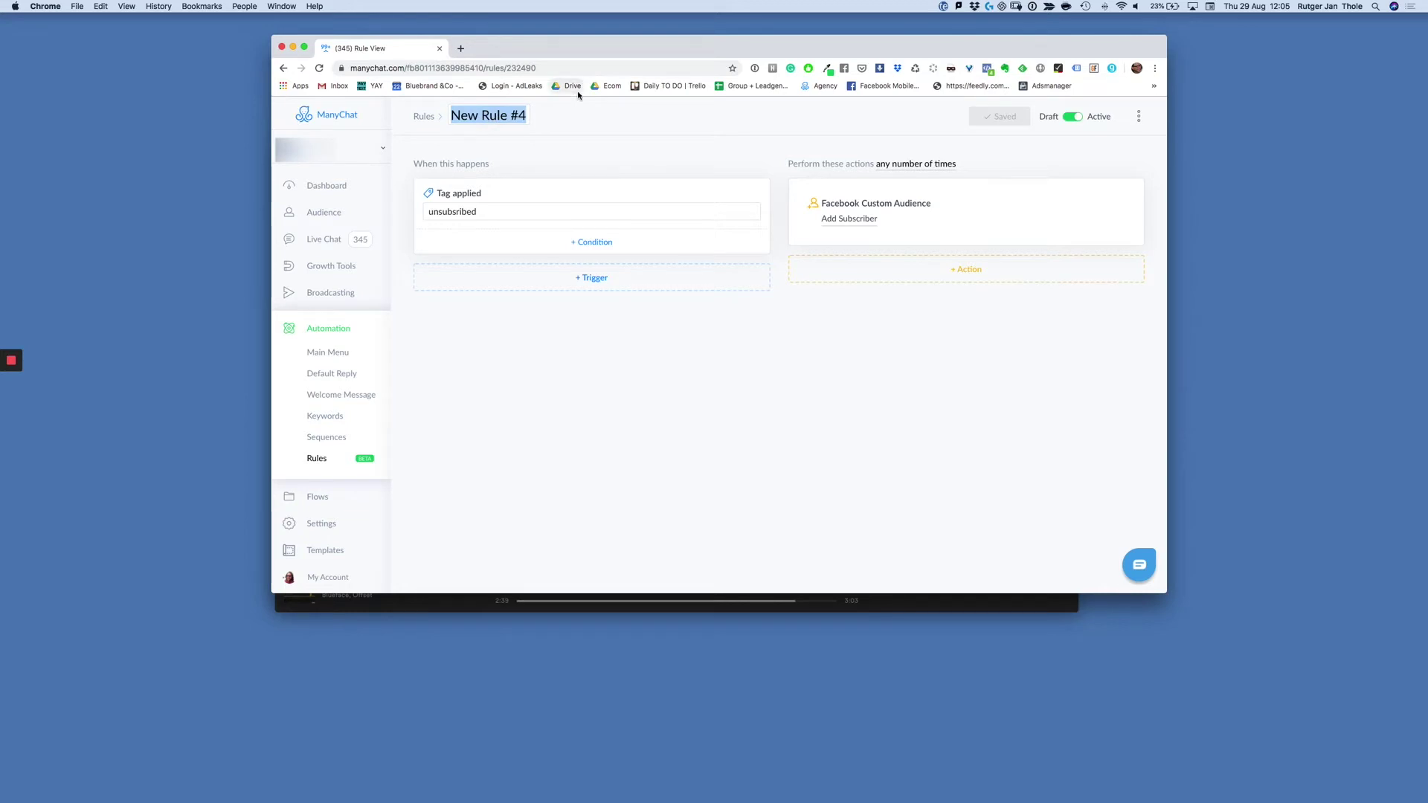
{"action": "type", "text": "W"}
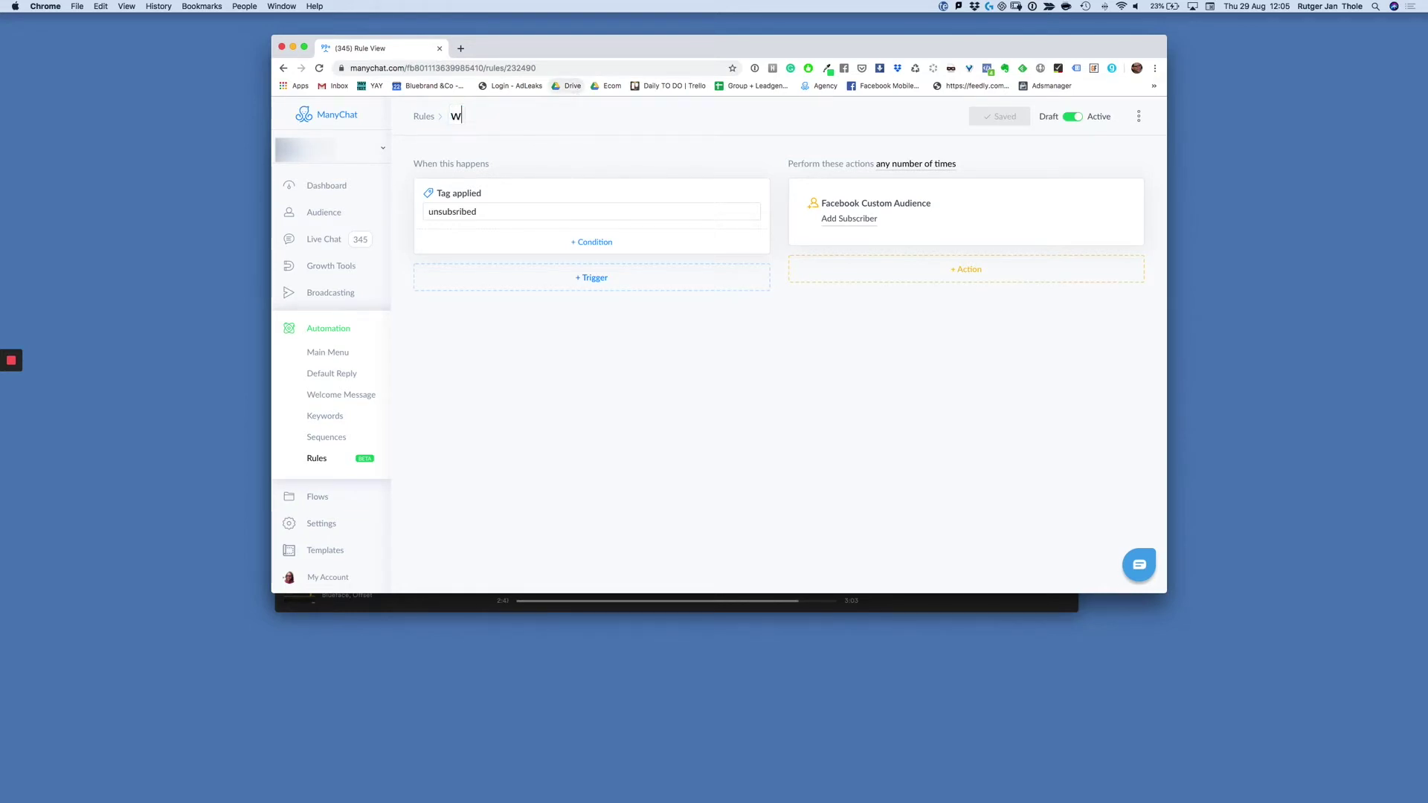
{"action": "type", "text": "ca_unsubscrined"}
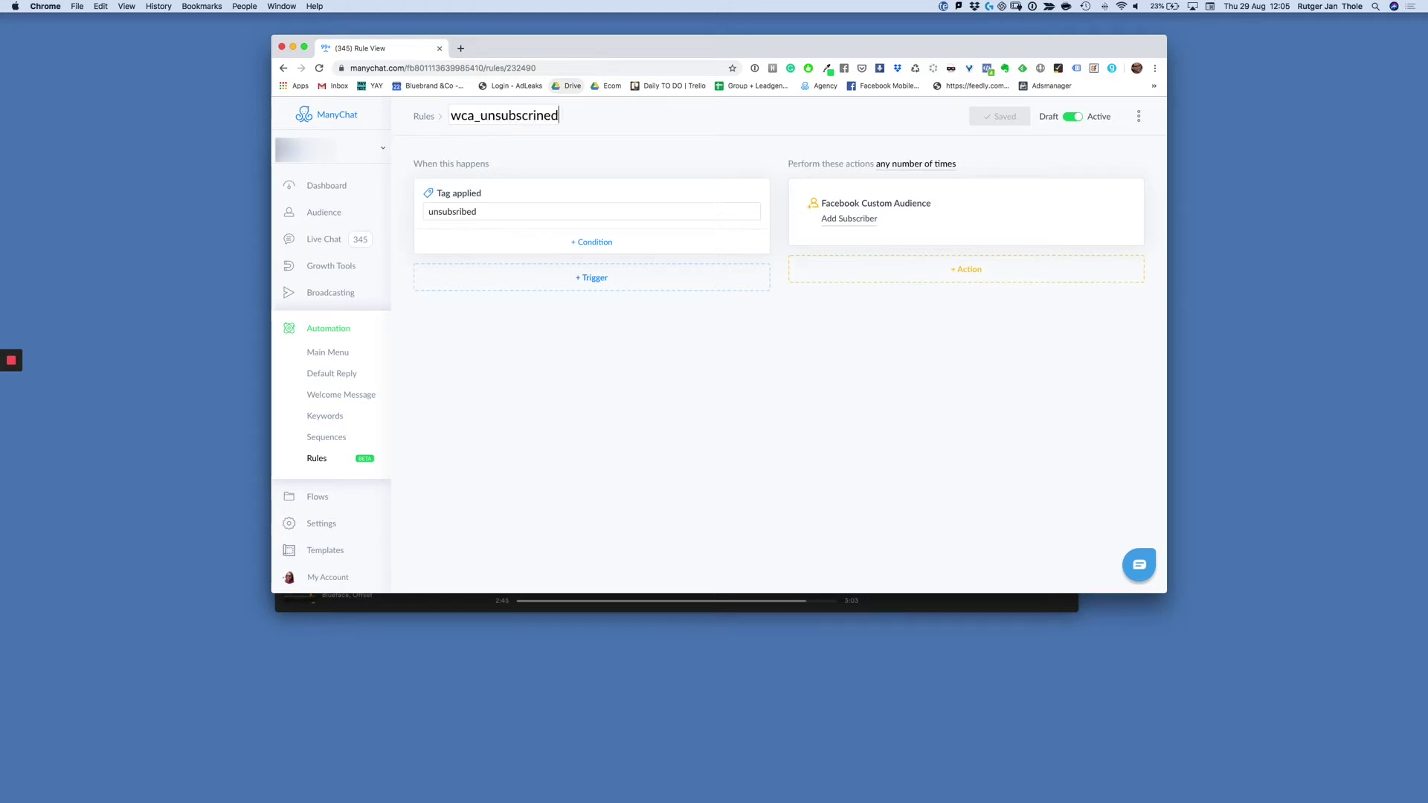
{"action": "left_click", "coordinate": [773, 409]}
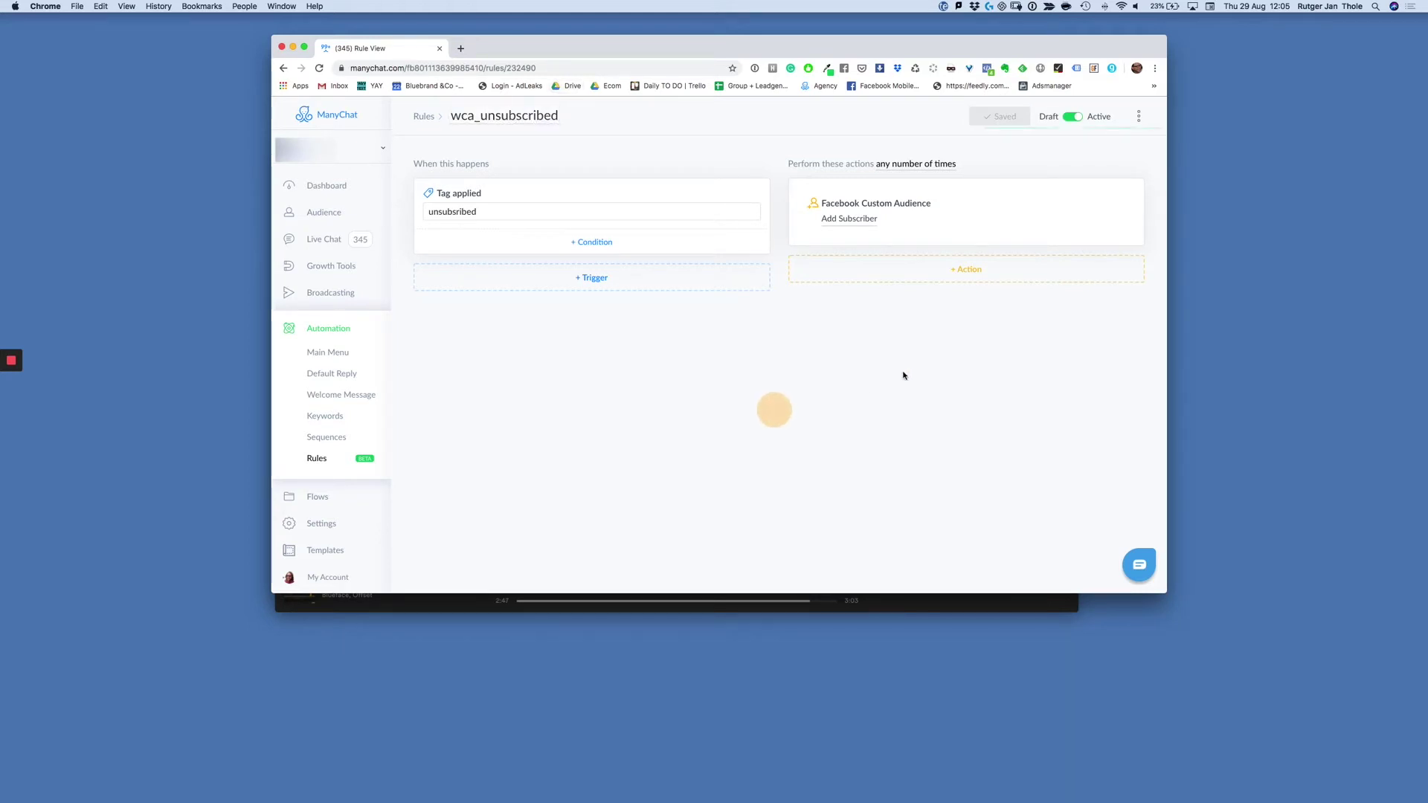
- Create another custom rule from the rules list and name it wca_purchased
{"action": "left_click", "coordinate": [322, 461]}
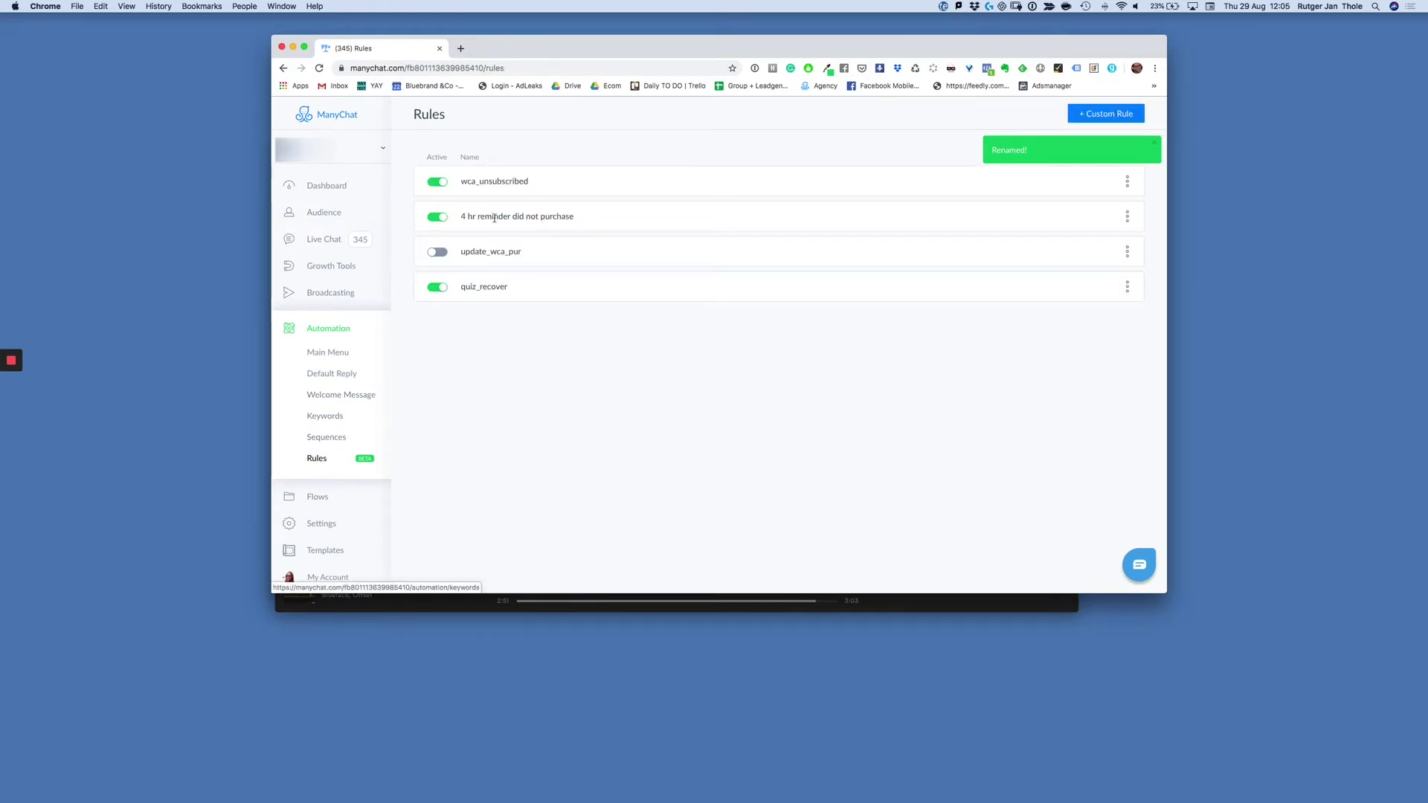
{"action": "left_click", "coordinate": [1113, 113]}
{"action": "left_click", "coordinate": [485, 118]}
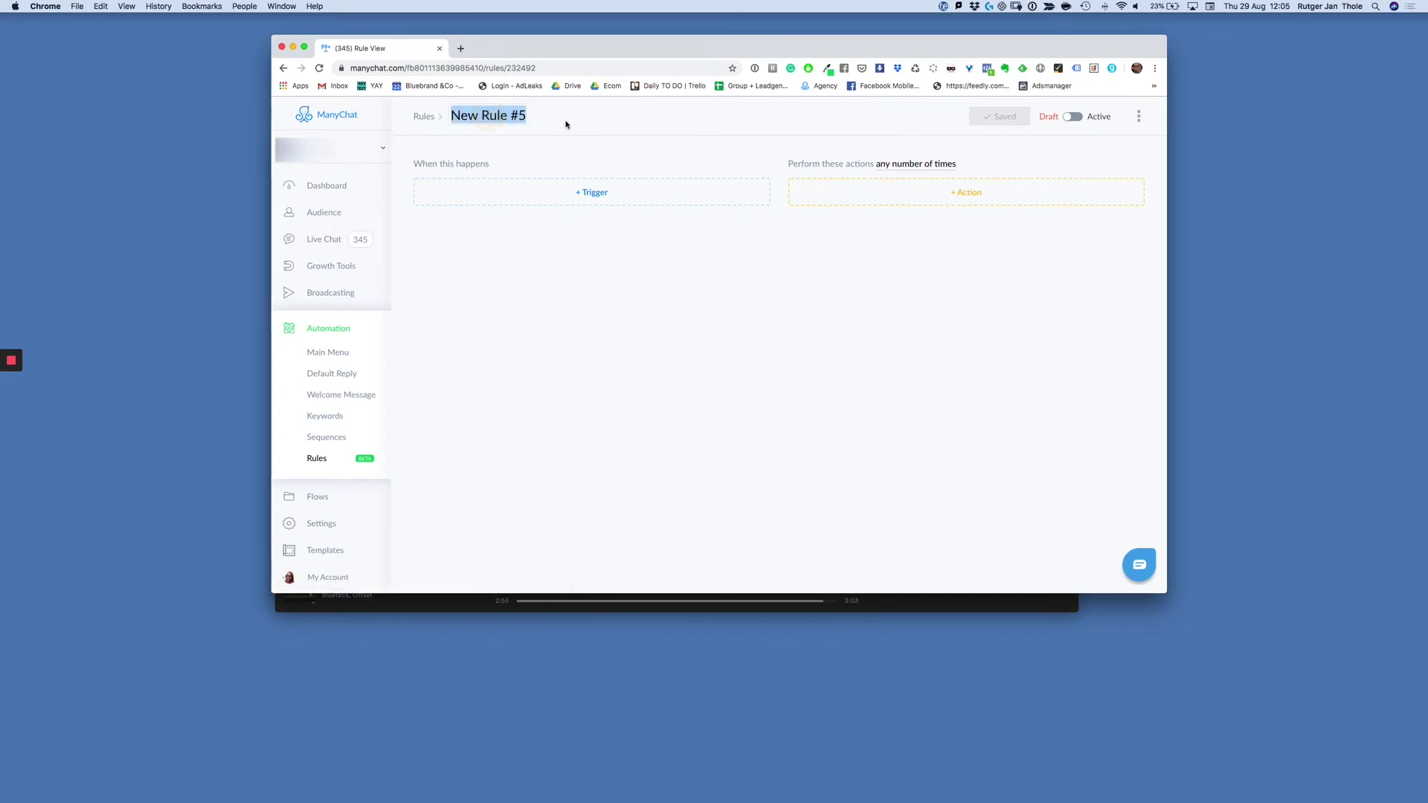
{"action": "type", "text": "Wca_purchased"}
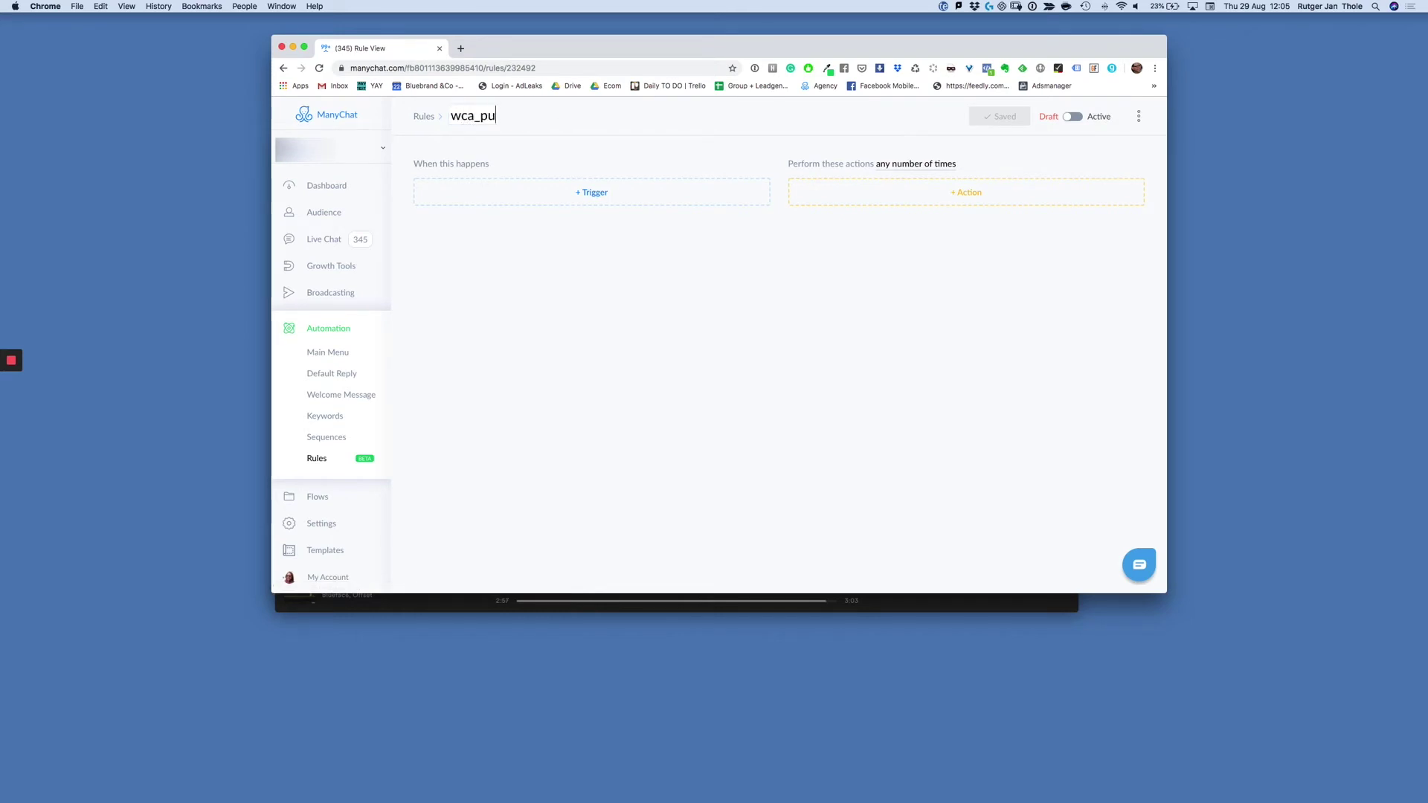
- Give the wca_purchased rule a Tag applied trigger for the pur_quiz tag
{"action": "left_click", "coordinate": [571, 195]}
{"action": "left_click", "coordinate": [465, 236]}
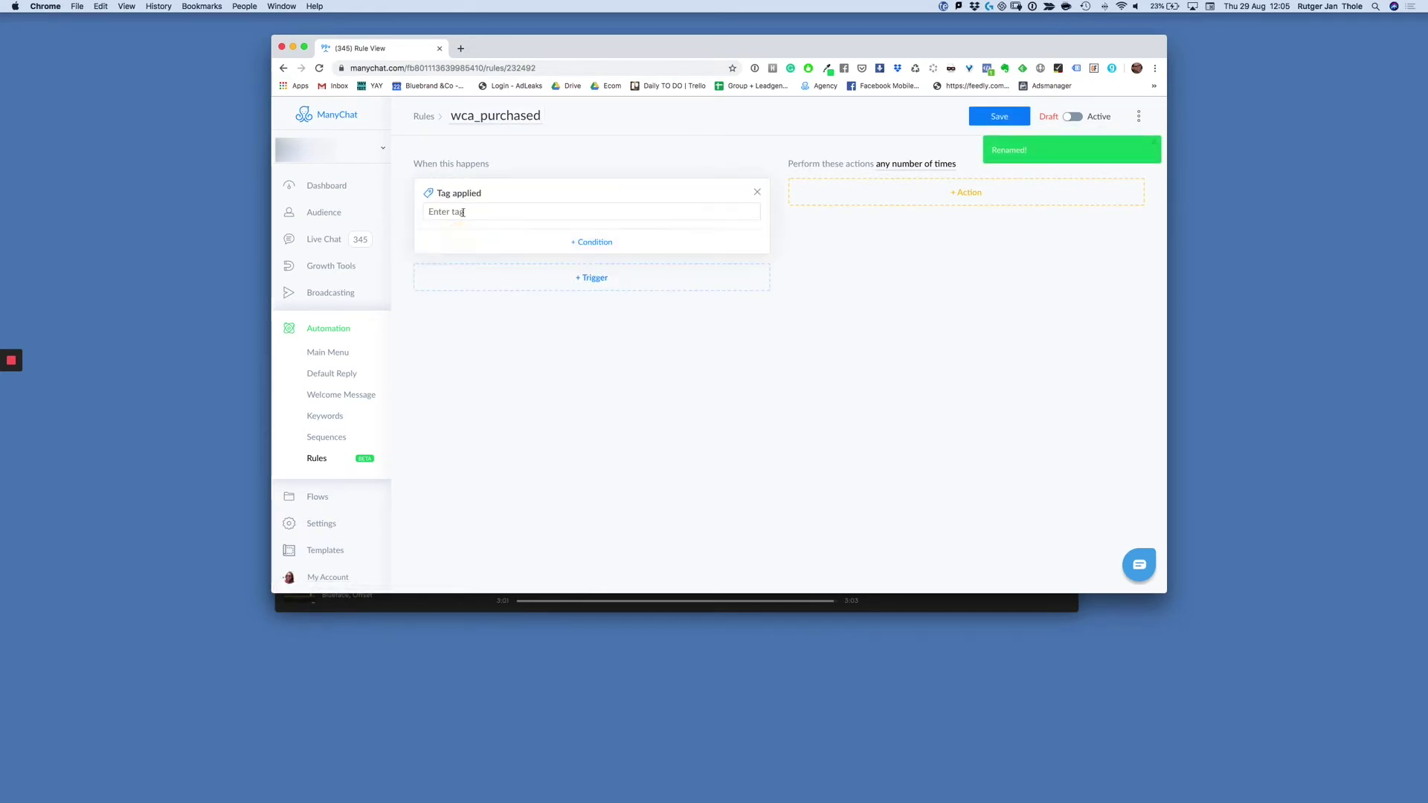
{"action": "left_click", "coordinate": [461, 212]}
{"action": "left_click", "coordinate": [458, 353]}
- Add a Facebook Custom Audience action to the wca_purchased rule that adds the subscriber to the purchase audience
{"action": "left_click", "coordinate": [884, 195]}
{"action": "scroll", "coordinate": [844, 299], "scroll_direction": "down", "scroll_amount": 5}
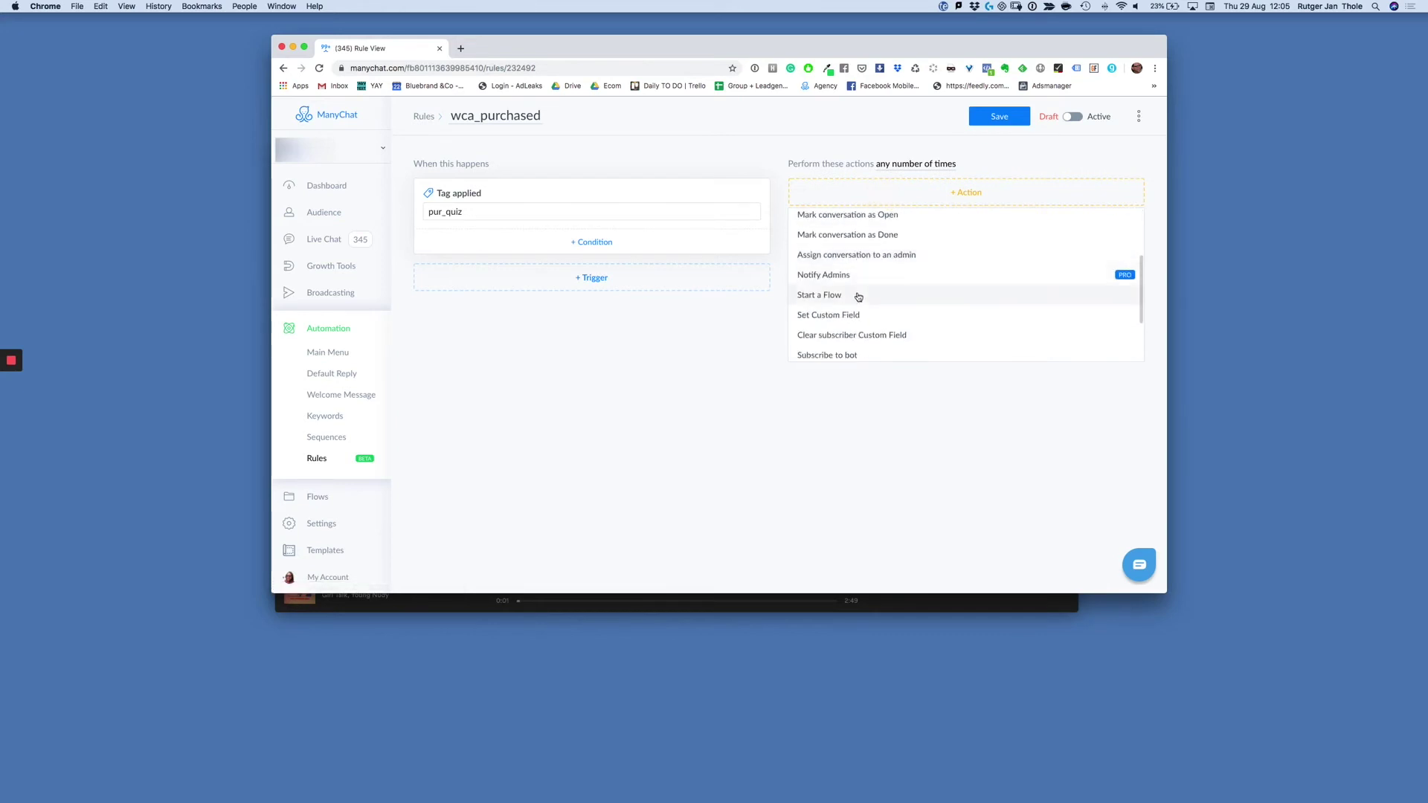
{"action": "left_click", "coordinate": [847, 351]}
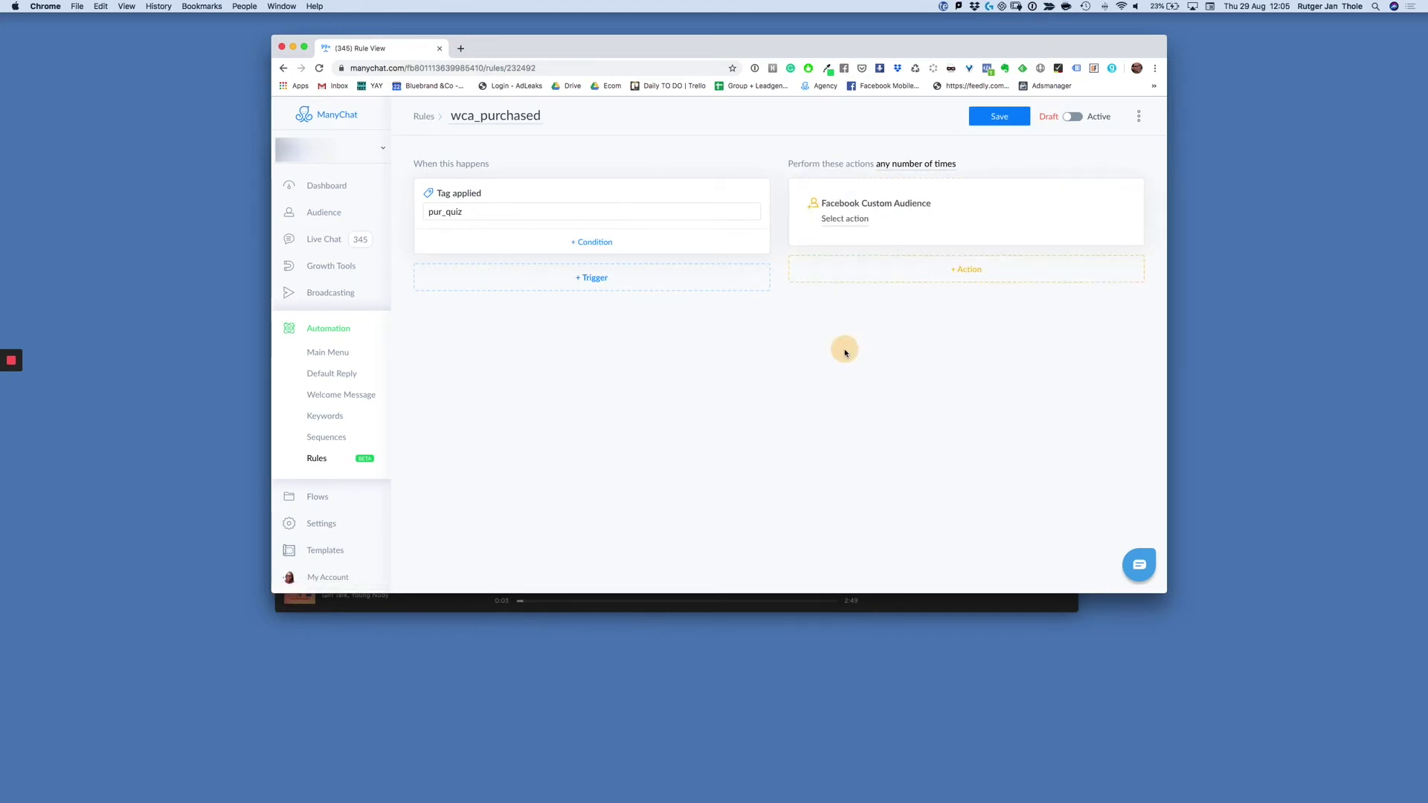
{"action": "left_click", "coordinate": [847, 217]}
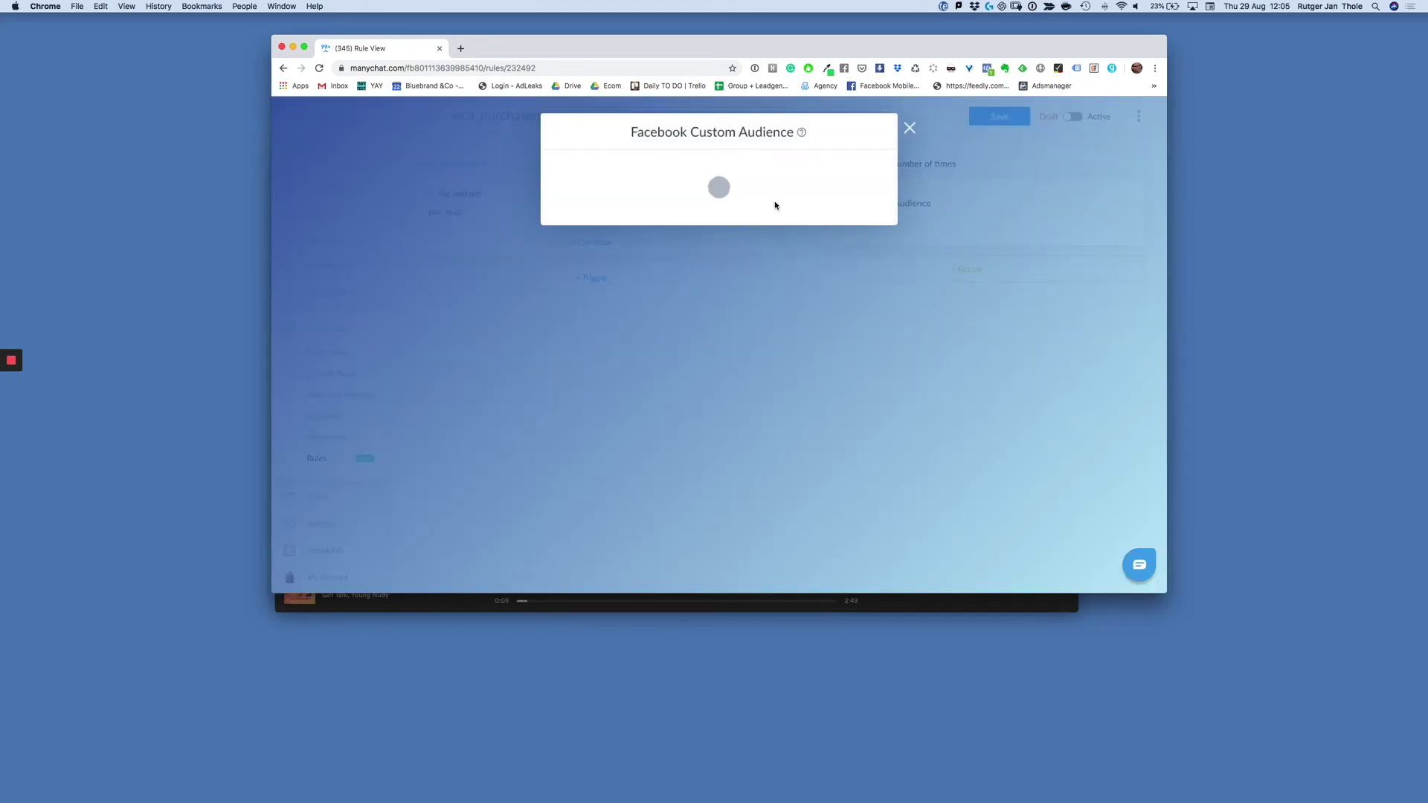
{"action": "left_click", "coordinate": [587, 273]}
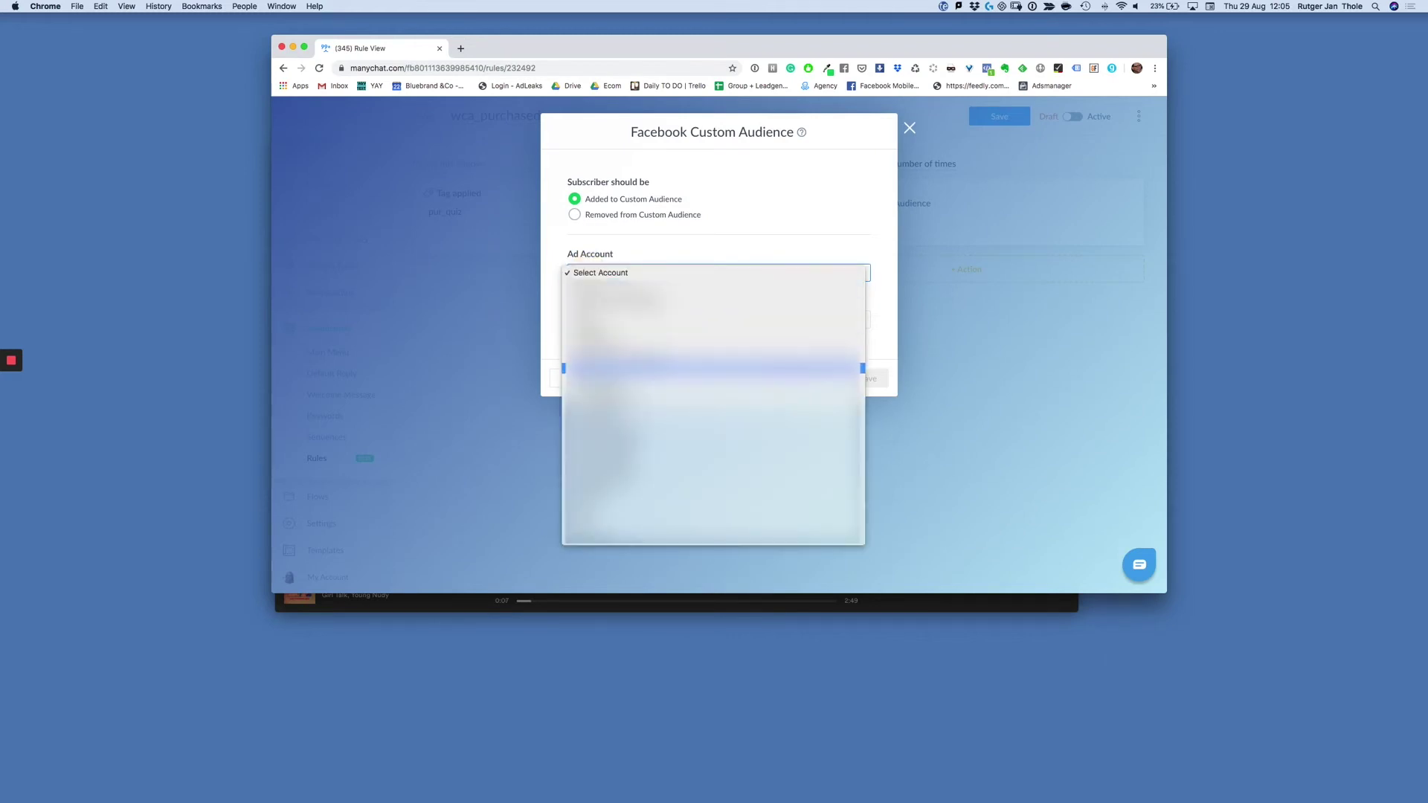
{"action": "left_click", "coordinate": [597, 507]}
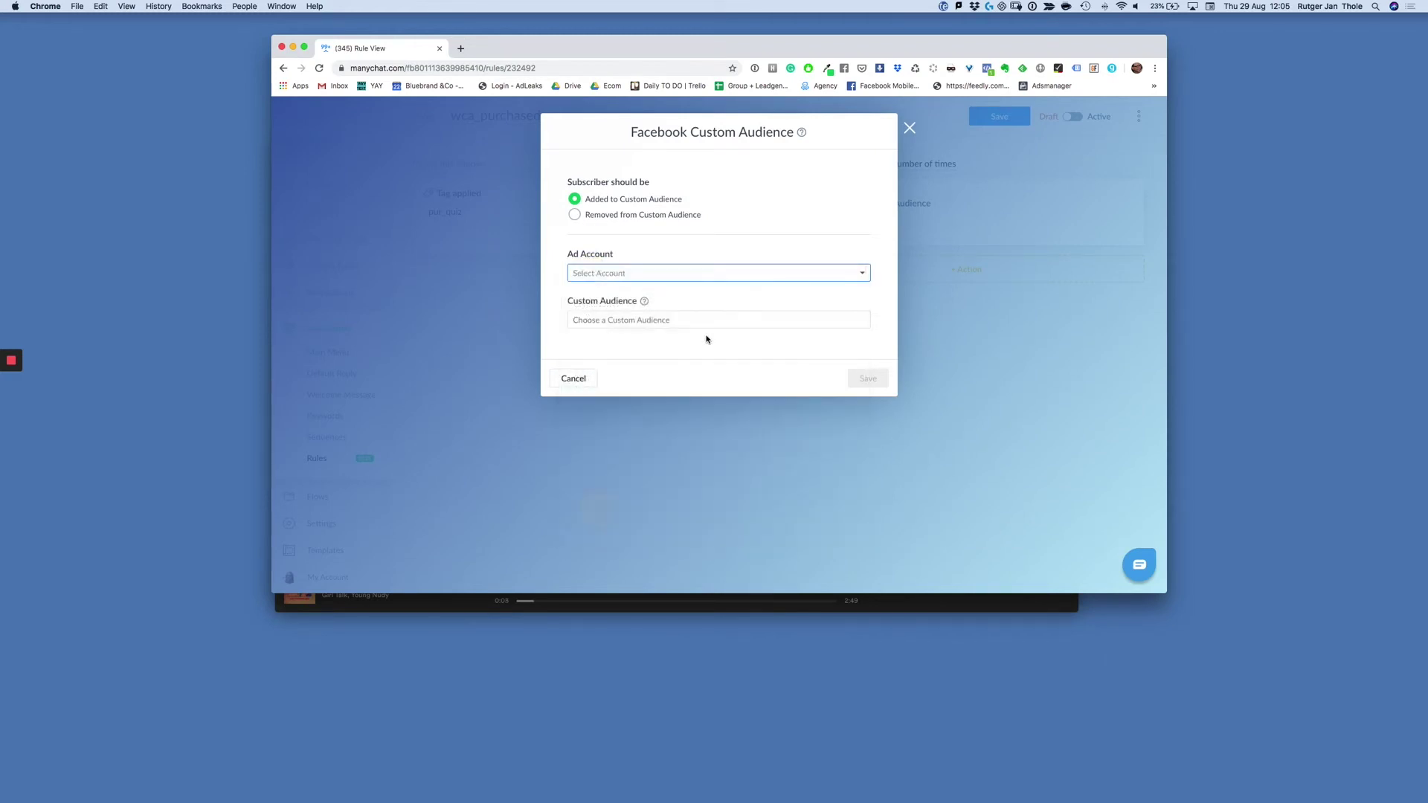
{"action": "left_click", "coordinate": [644, 319]}
{"action": "left_click", "coordinate": [629, 351]}
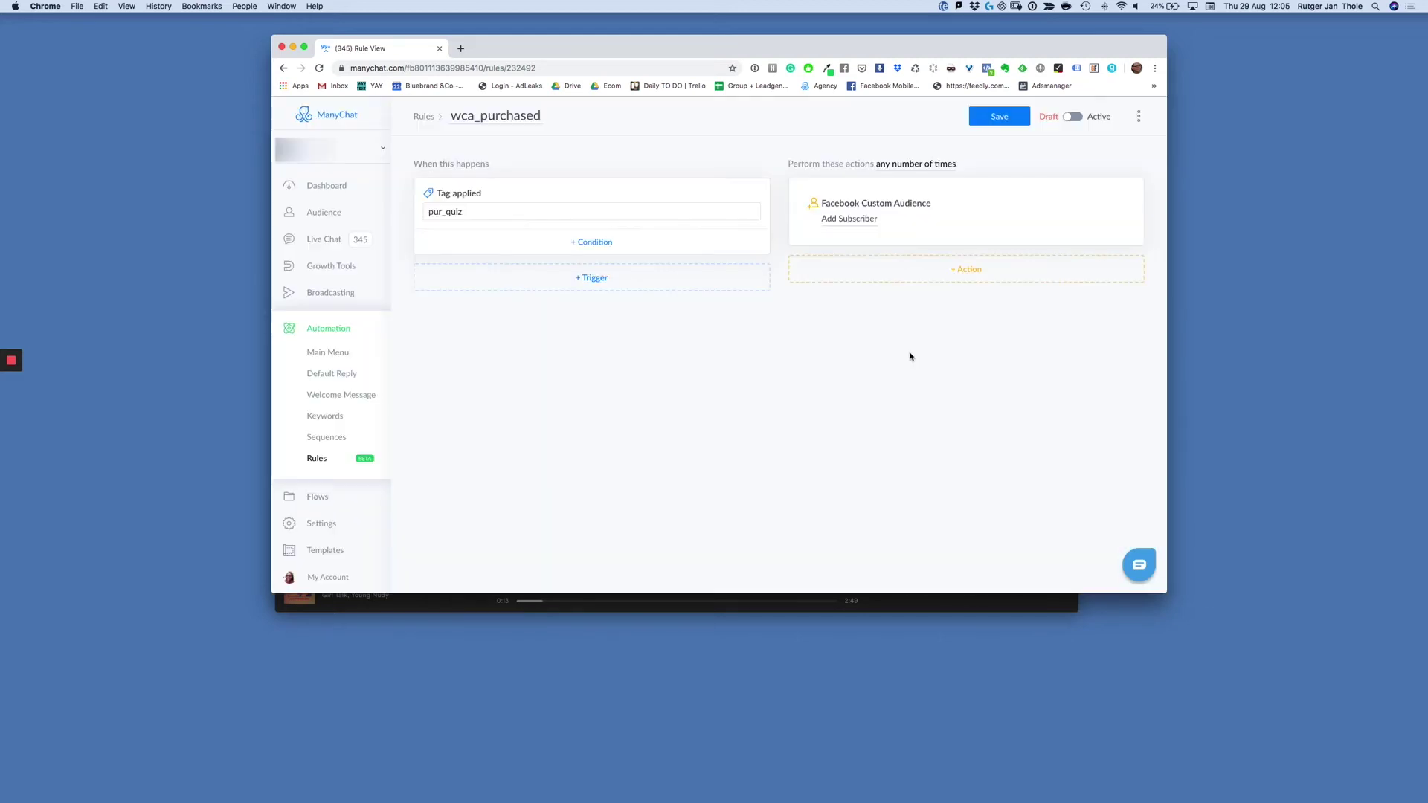
- Save and activate the wca_purchased rule and open the flows overview
{"action": "left_click", "coordinate": [1003, 119]}
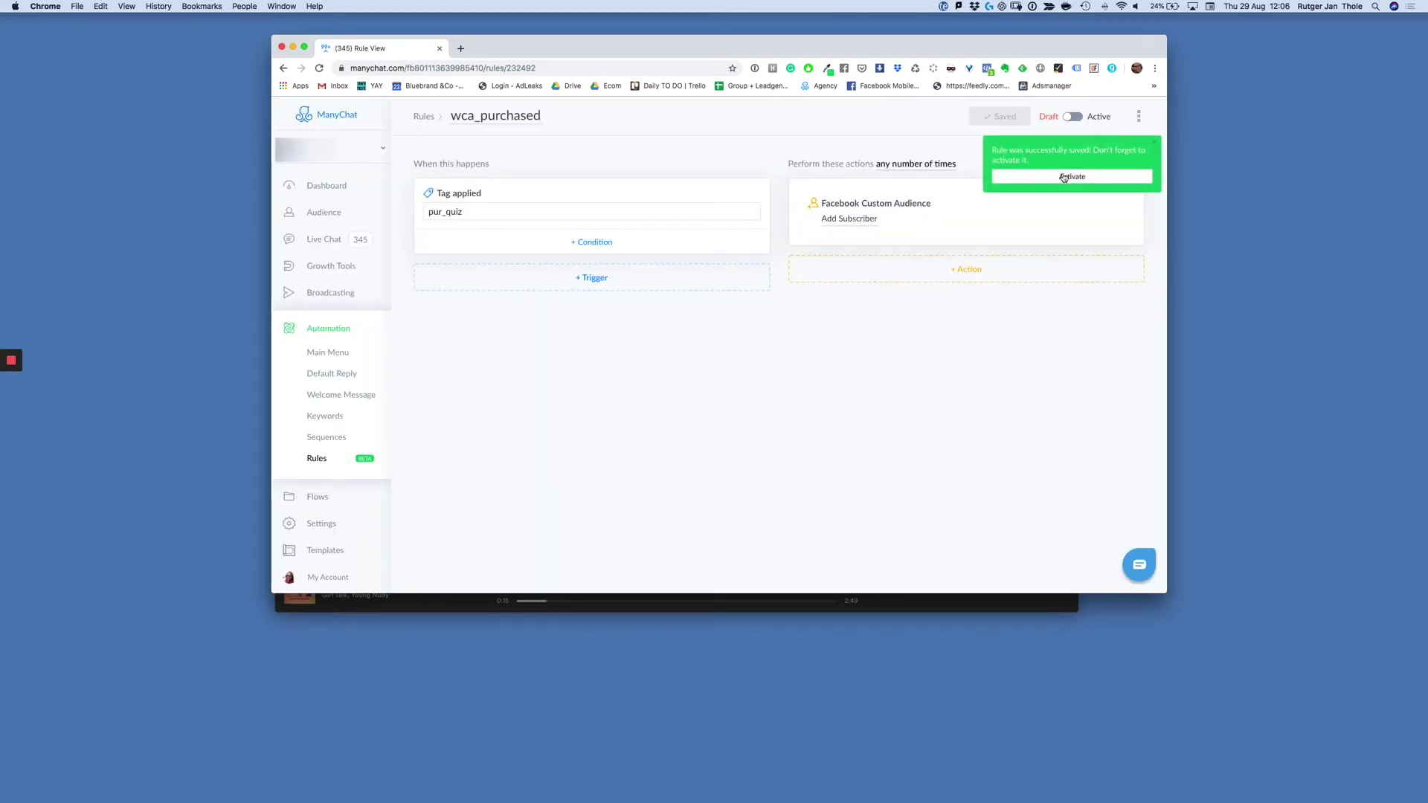
{"action": "left_click", "coordinate": [1066, 176]}
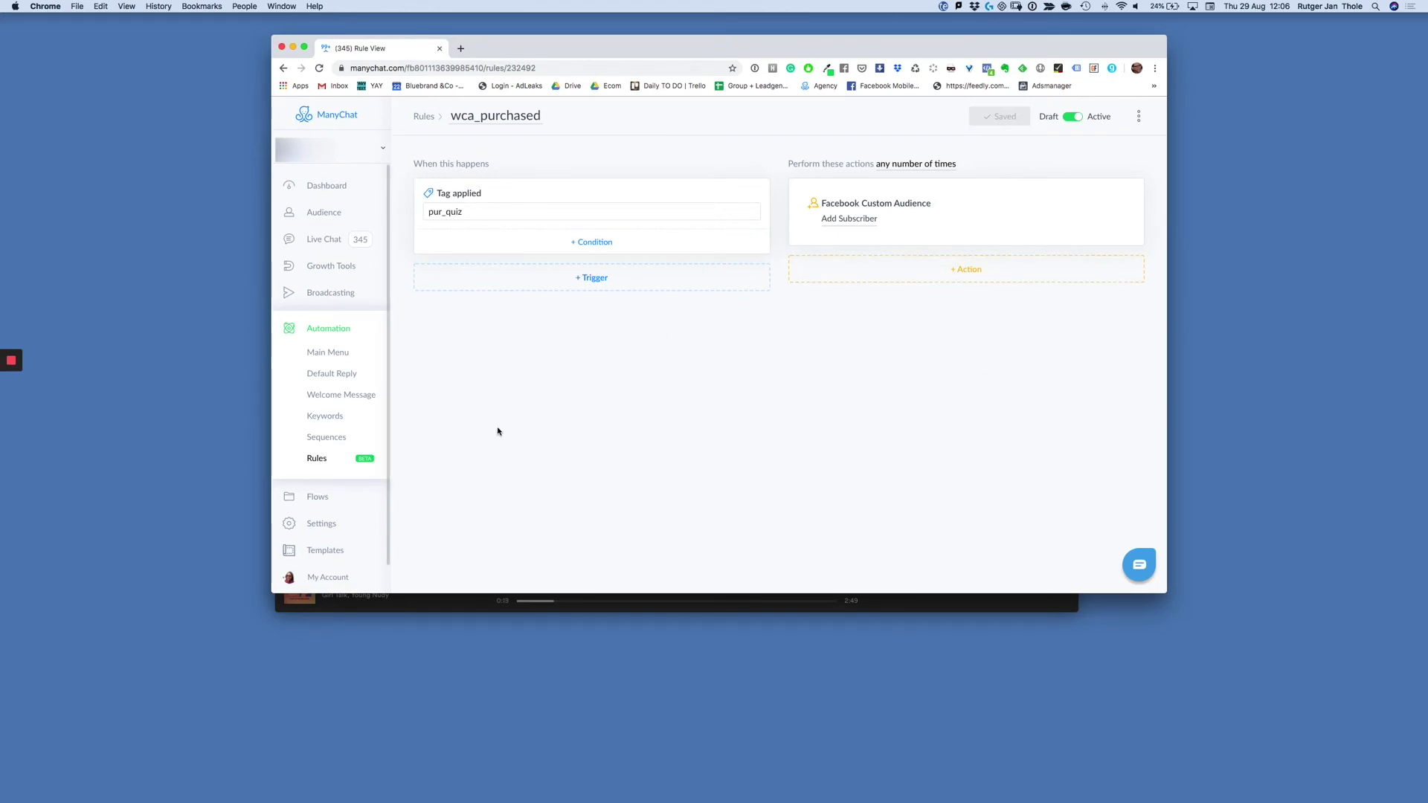
{"action": "left_click", "coordinate": [318, 496]}
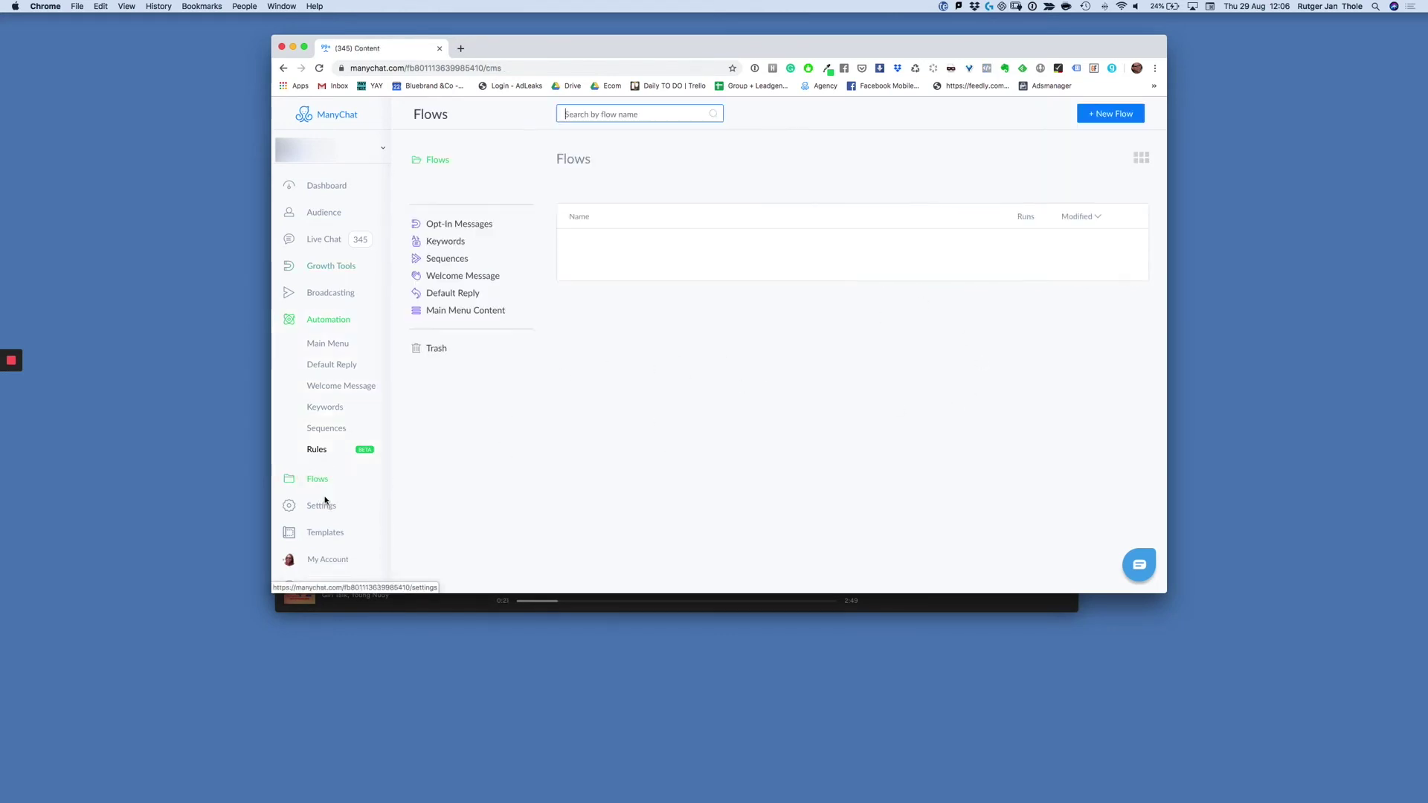
- Search the flows for "uns" and open the Unsubscribe from bot flow
{"action": "left_click", "coordinate": [600, 113]}
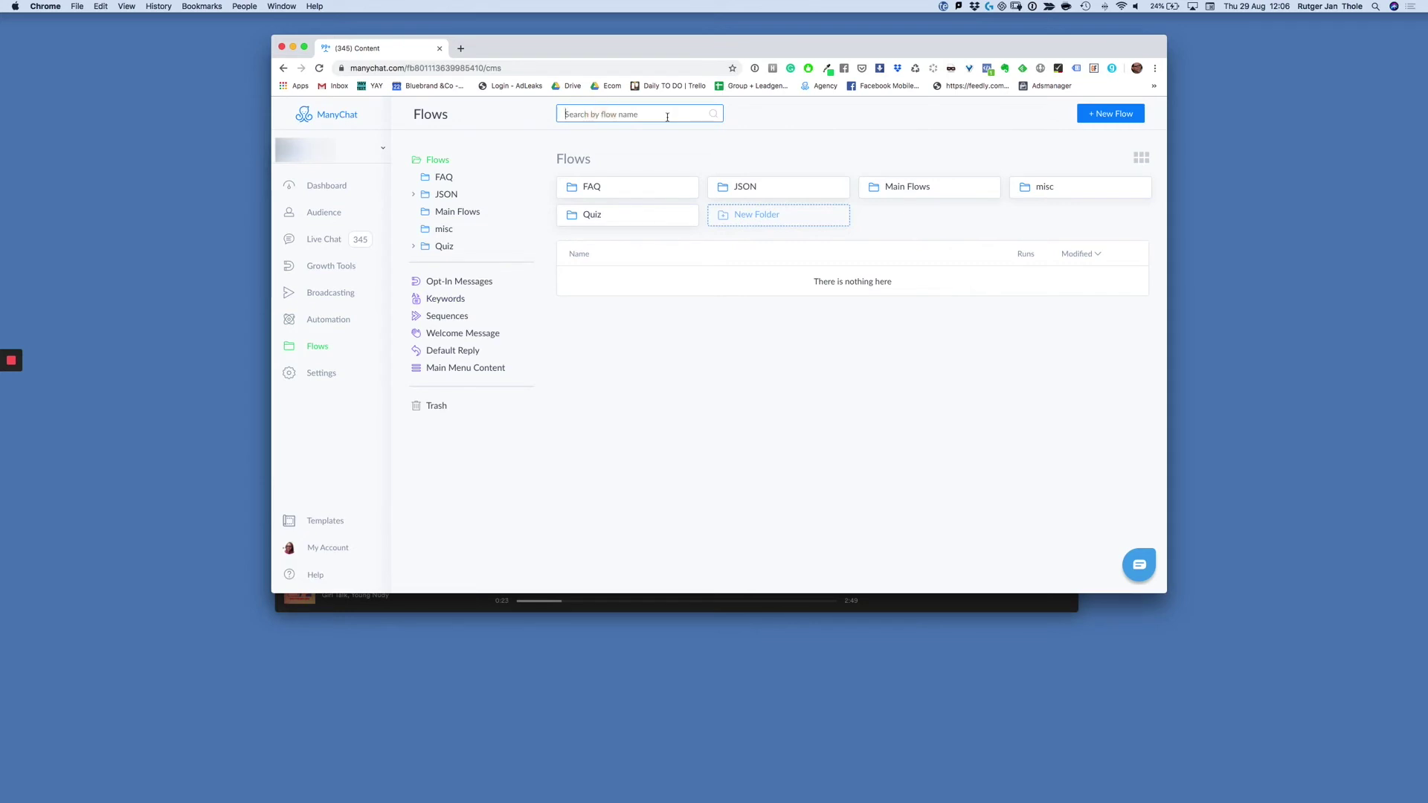
{"action": "type", "text": "uns"}
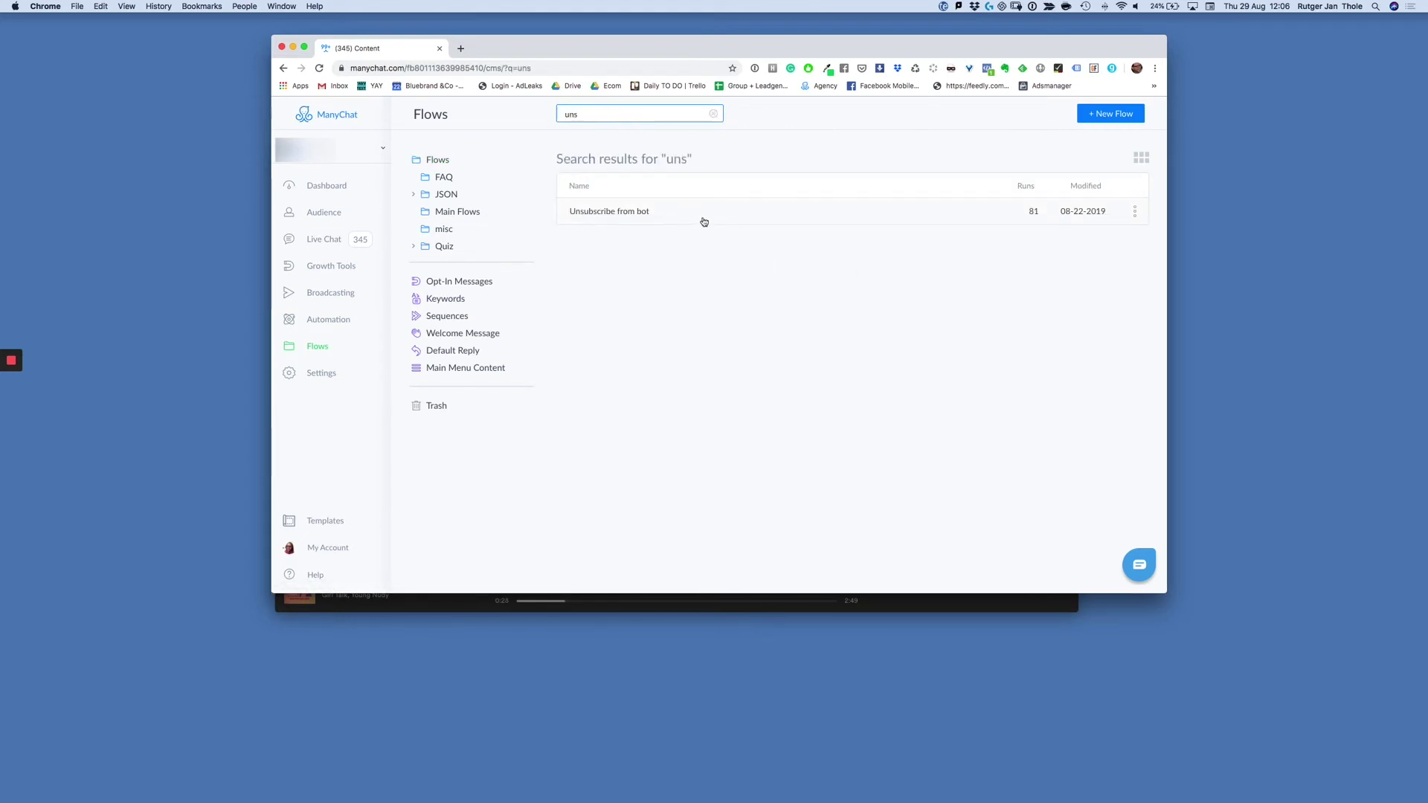
{"action": "left_click", "coordinate": [678, 215]}
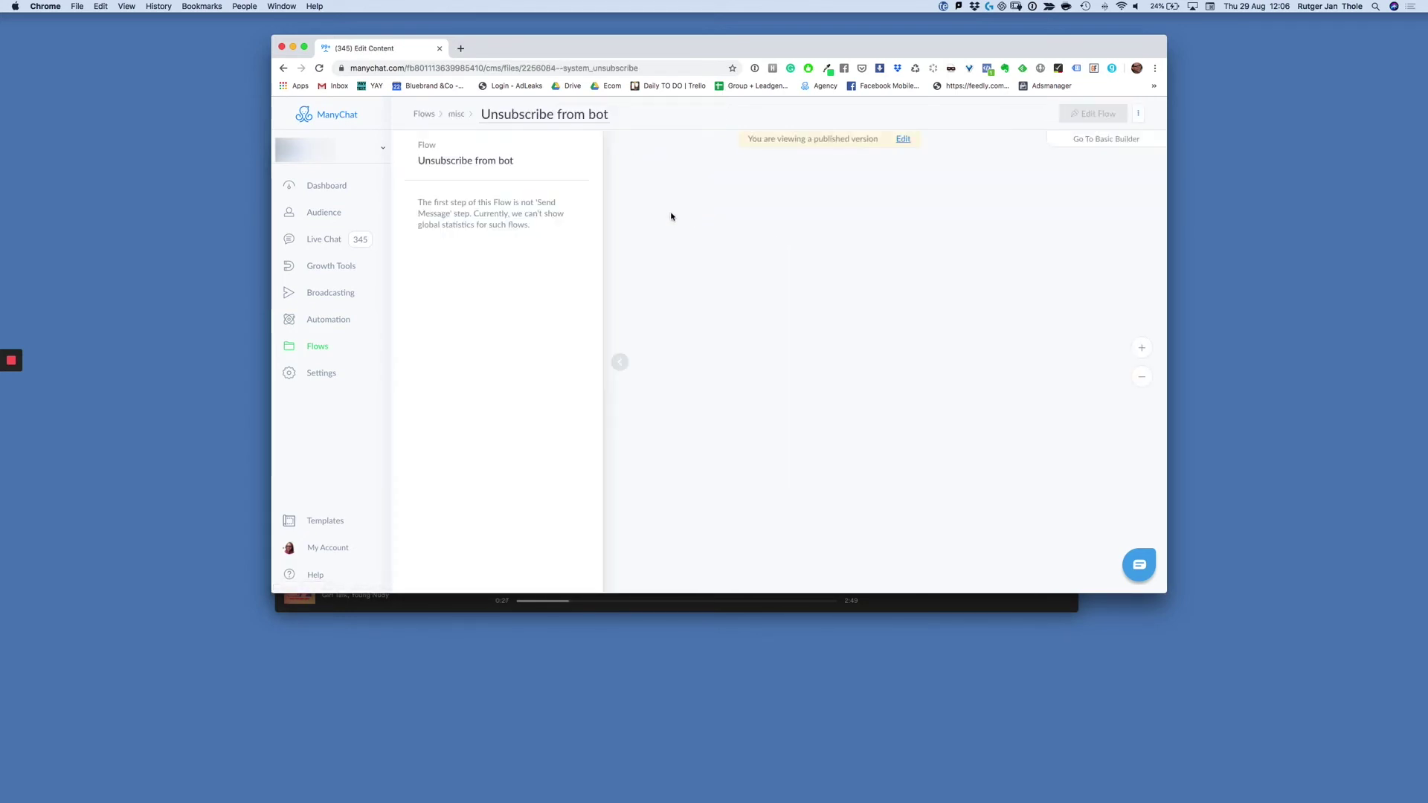
- Examine the Unsubscribe from bot flow from its starting step through the Subscribe Back Confirmation message to the Add Tag action
{"action": "left_click", "coordinate": [616, 364]}
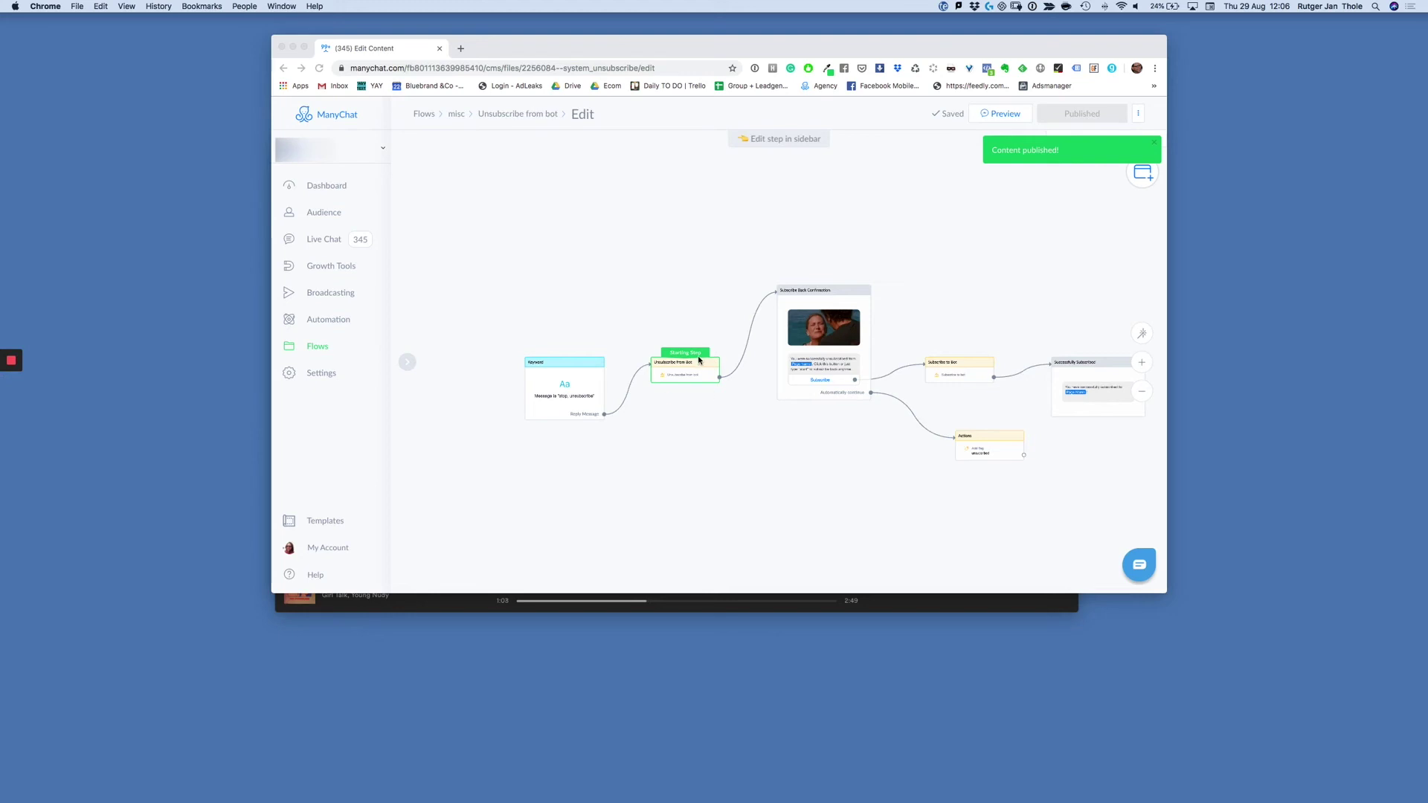
{"action": "scroll", "coordinate": [726, 458], "scroll_direction": "up", "scroll_amount": 3}
{"action": "left_click", "coordinate": [689, 427]}
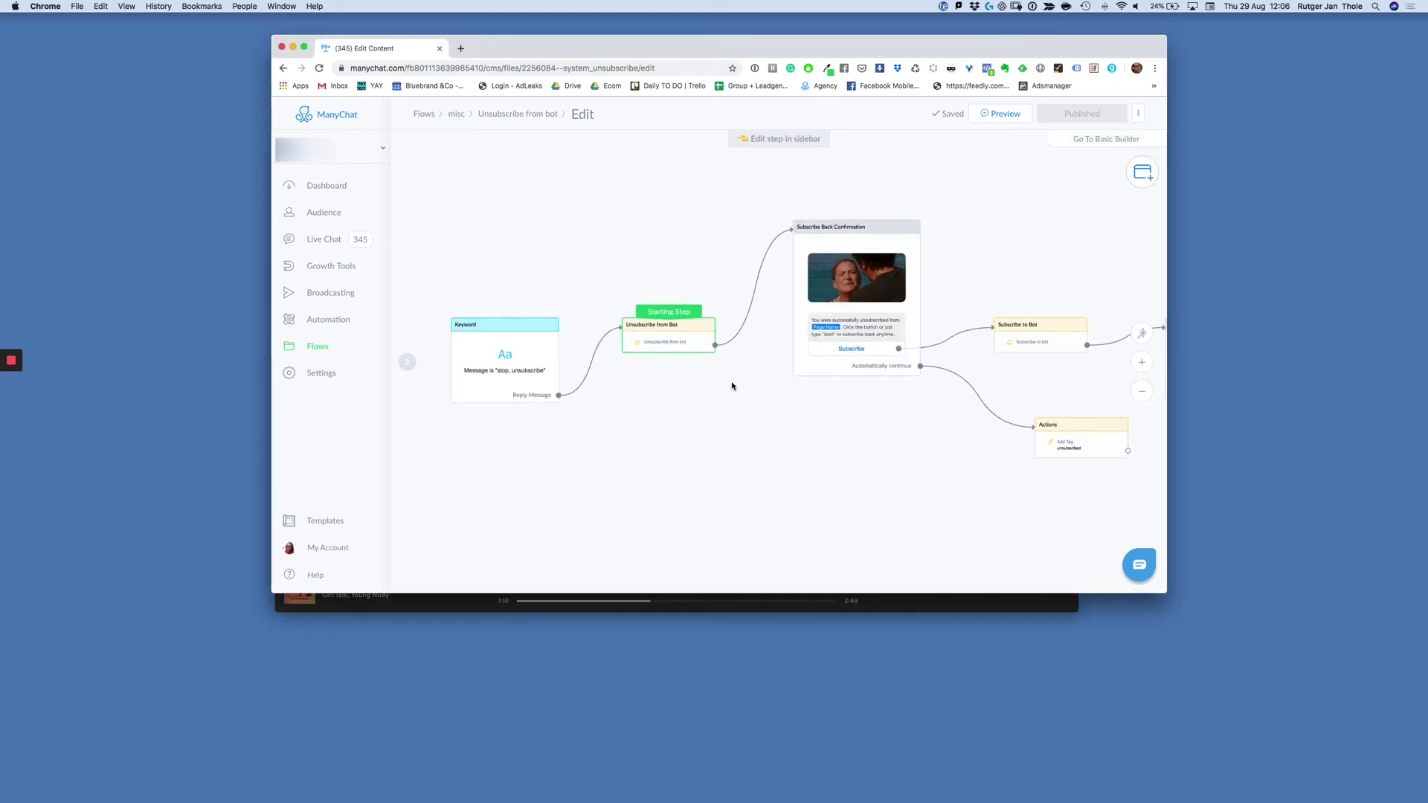
{"action": "left_click_drag", "start_coordinate": [731, 386], "coordinate": [615, 331]}
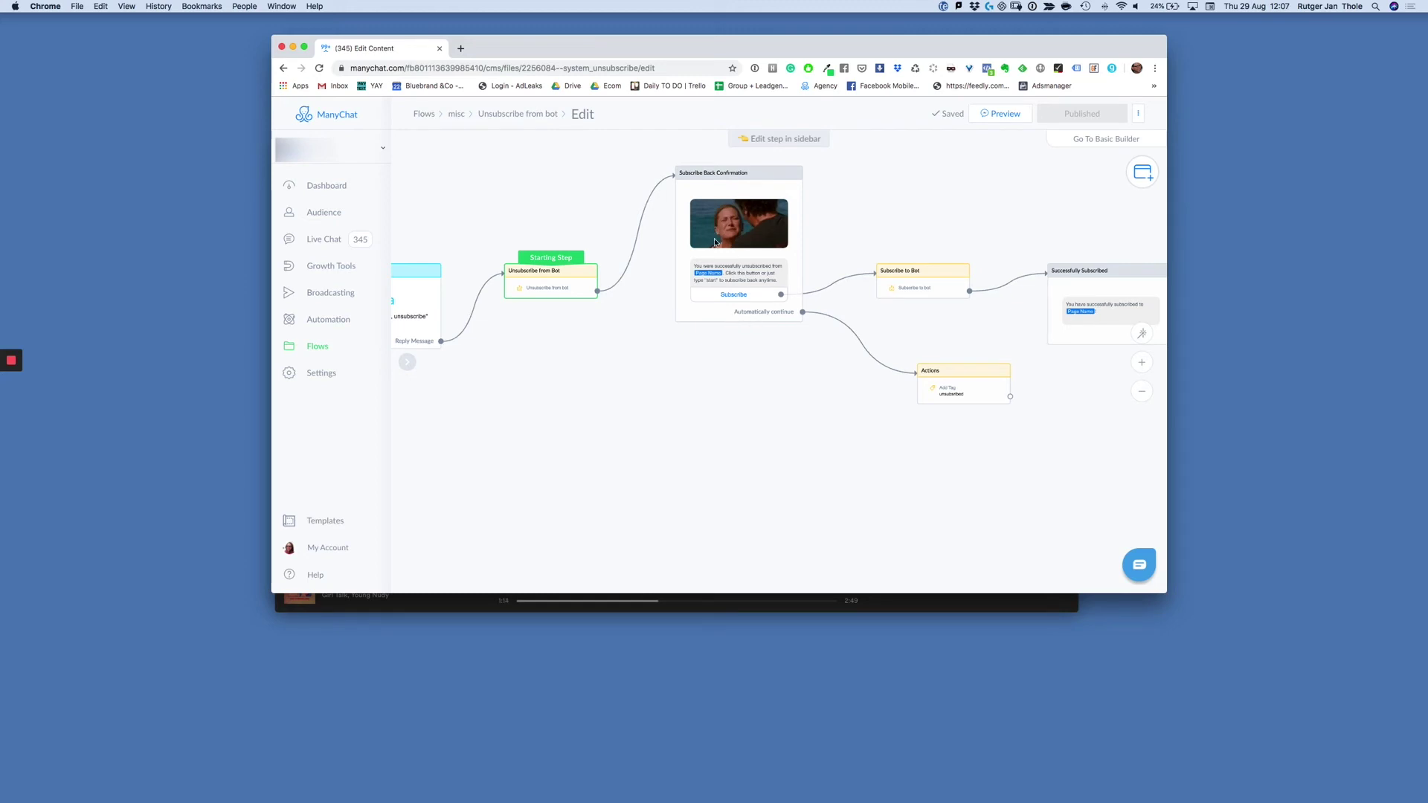
{"action": "scroll", "coordinate": [955, 407], "scroll_direction": "up", "scroll_amount": 2}
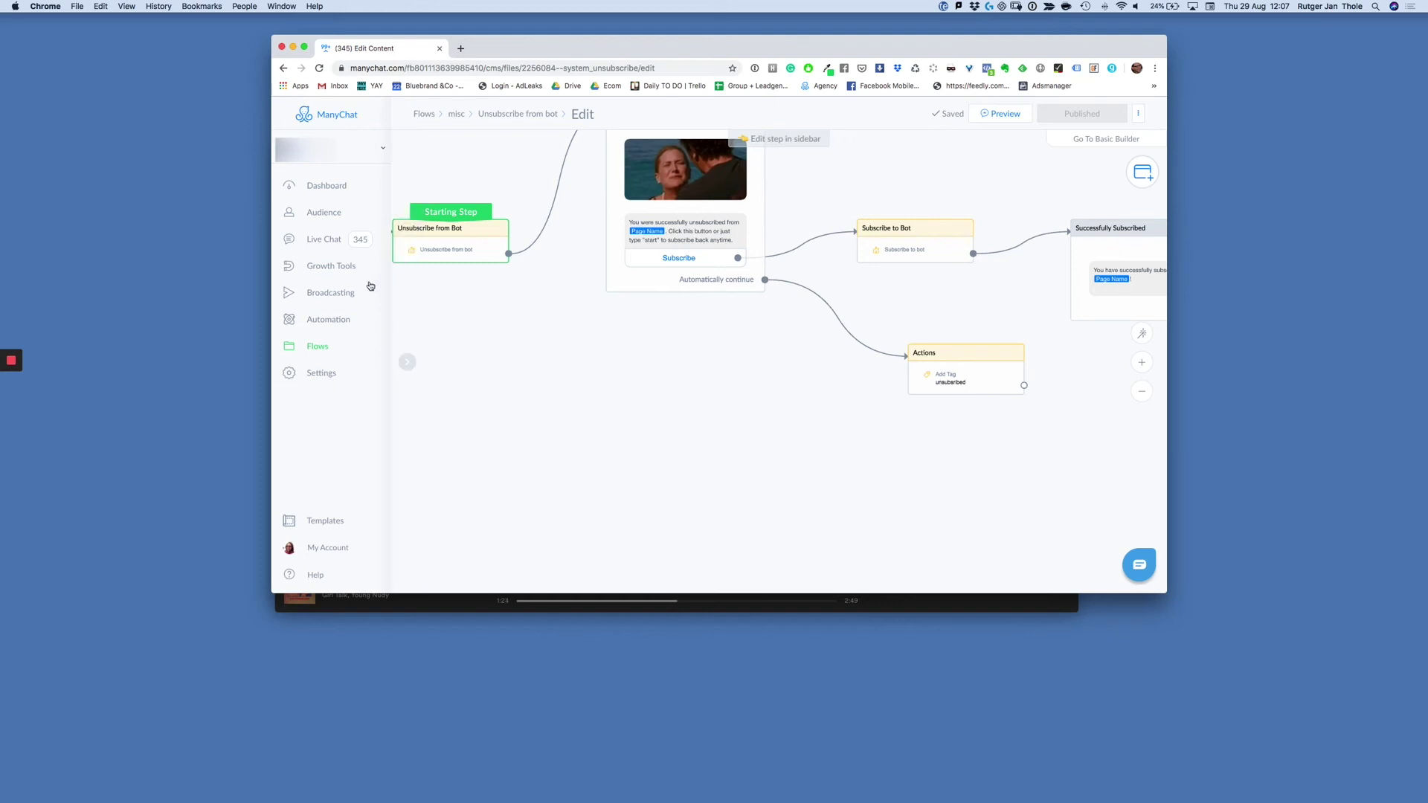
- Review the trigger and Facebook Custom Audience action of the wca_unsubscribed rule, and open the Main Menu automation page
{"action": "left_click", "coordinate": [340, 319]}
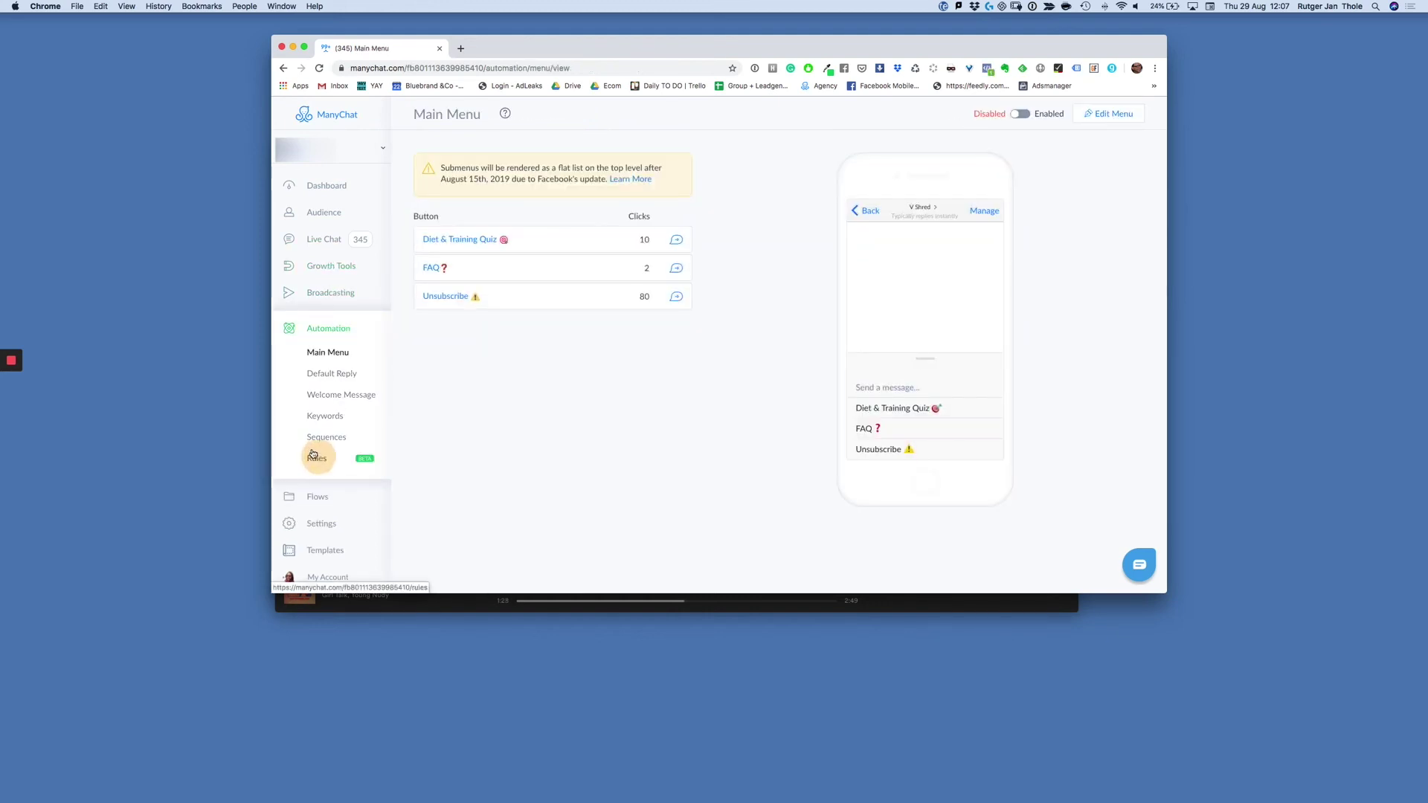
{"action": "left_click", "coordinate": [319, 458]}
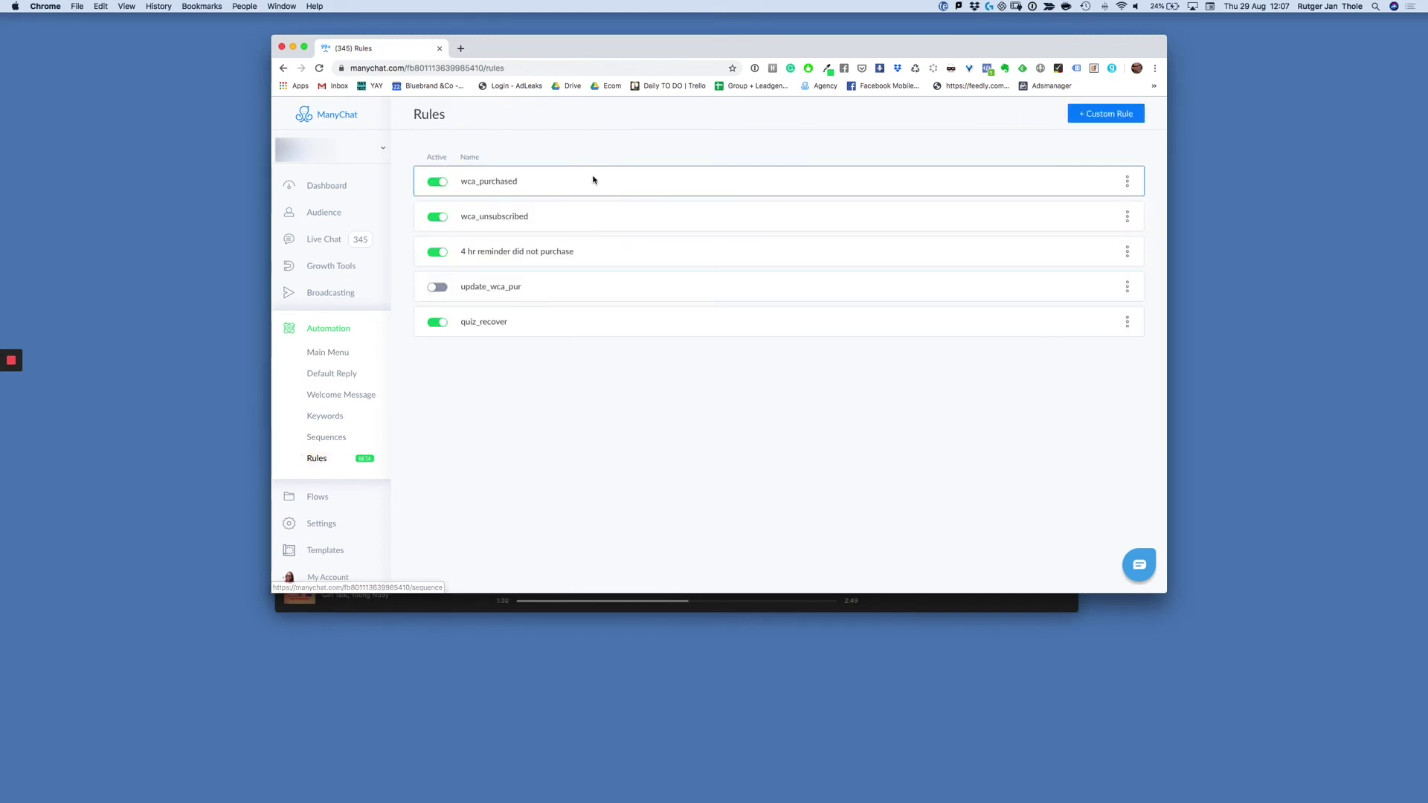
{"action": "left_click", "coordinate": [522, 223]}
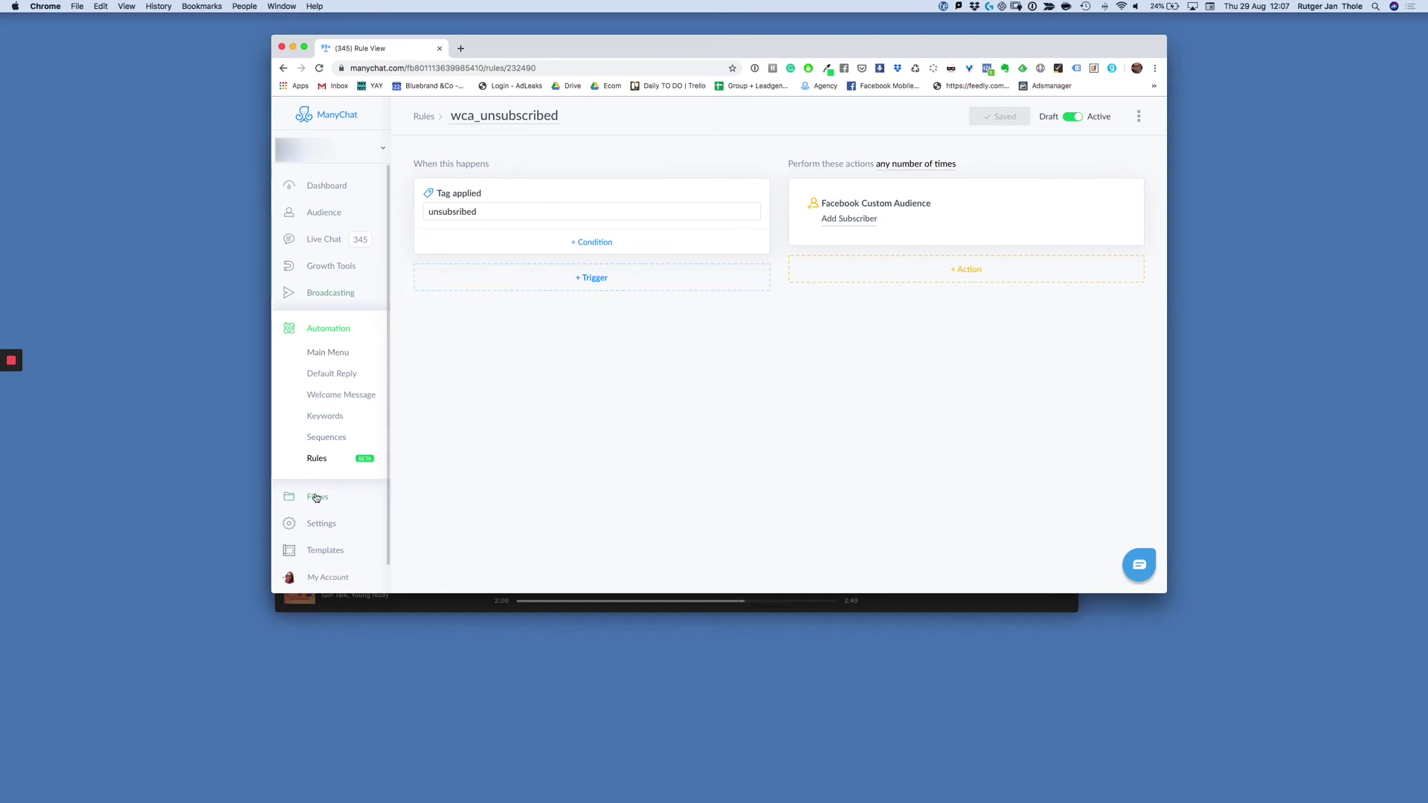
{"action": "left_click", "coordinate": [334, 352]}
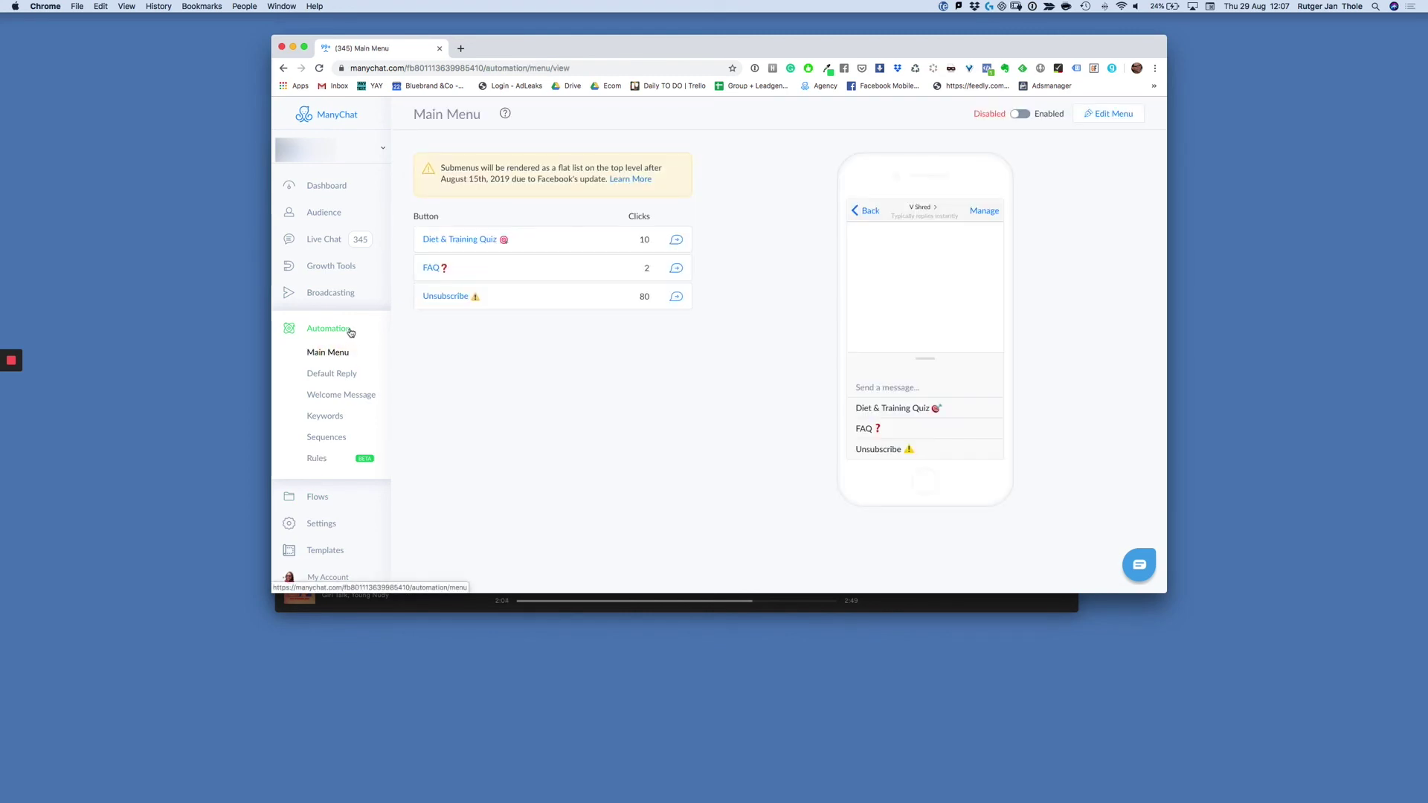